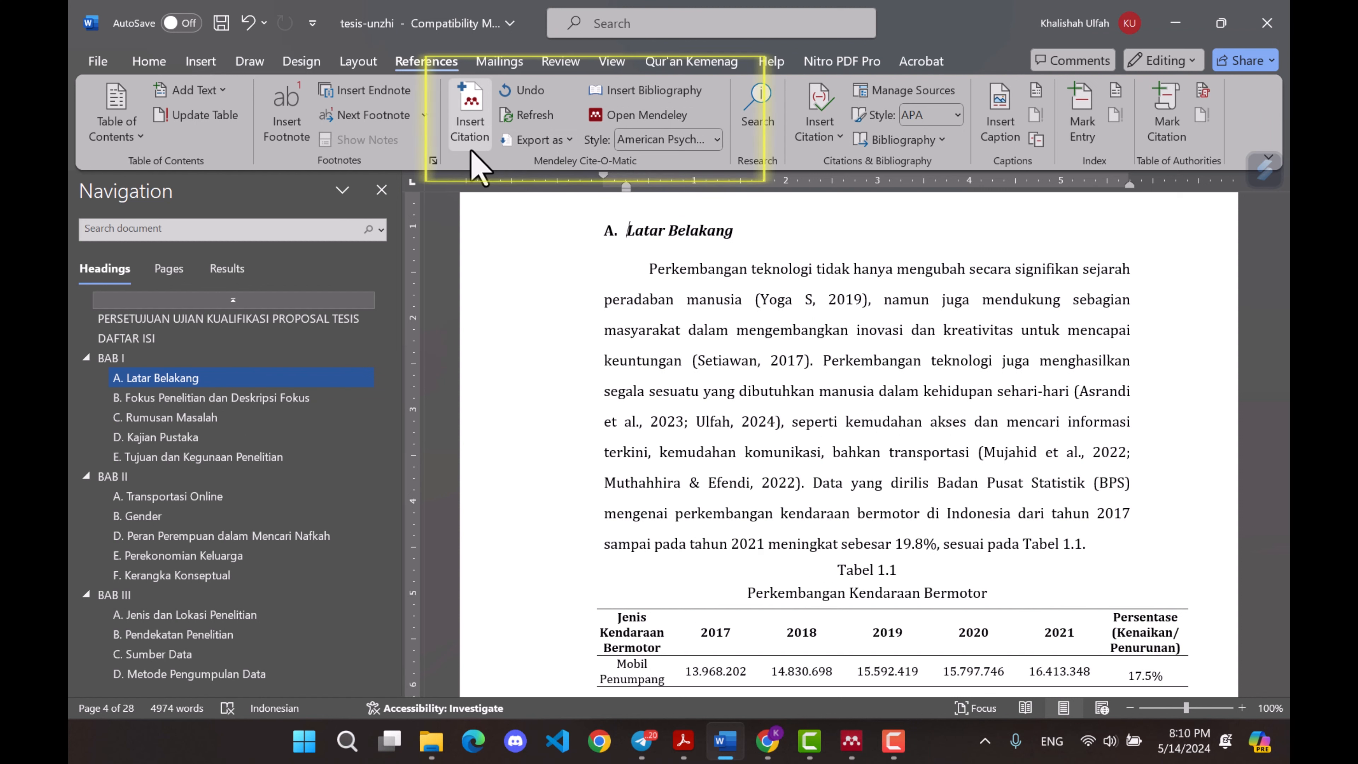
# - Examine the opening sentences of the Latar Belakang section and the in-text citations attached to them
pyautogui.click(650, 274)
pyautogui.moveTo(650, 270); pyautogui.dragTo(741, 308)
pyautogui.click(740, 304)
pyautogui.moveTo(882, 299); pyautogui.dragTo(816, 363)
pyautogui.click(680, 366)
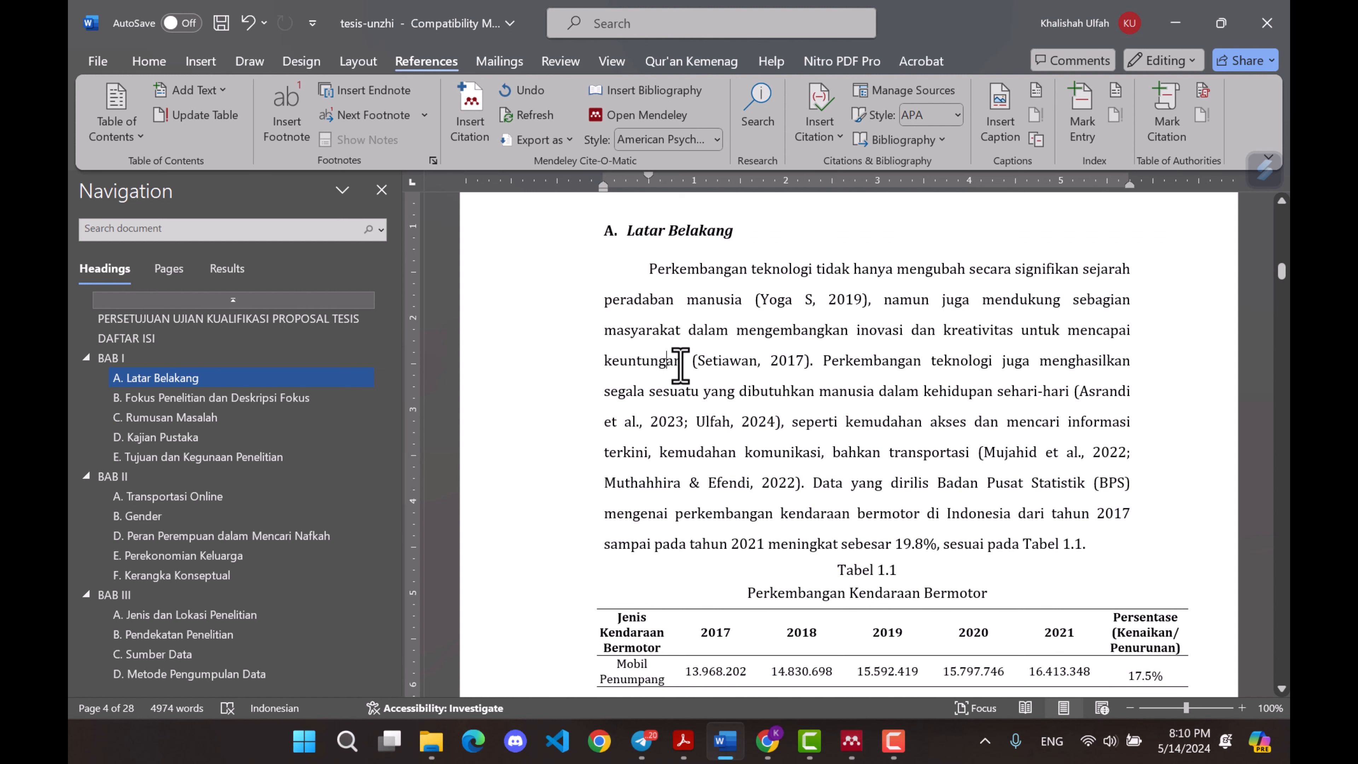
pyautogui.moveTo(832, 364); pyautogui.dragTo(994, 391)
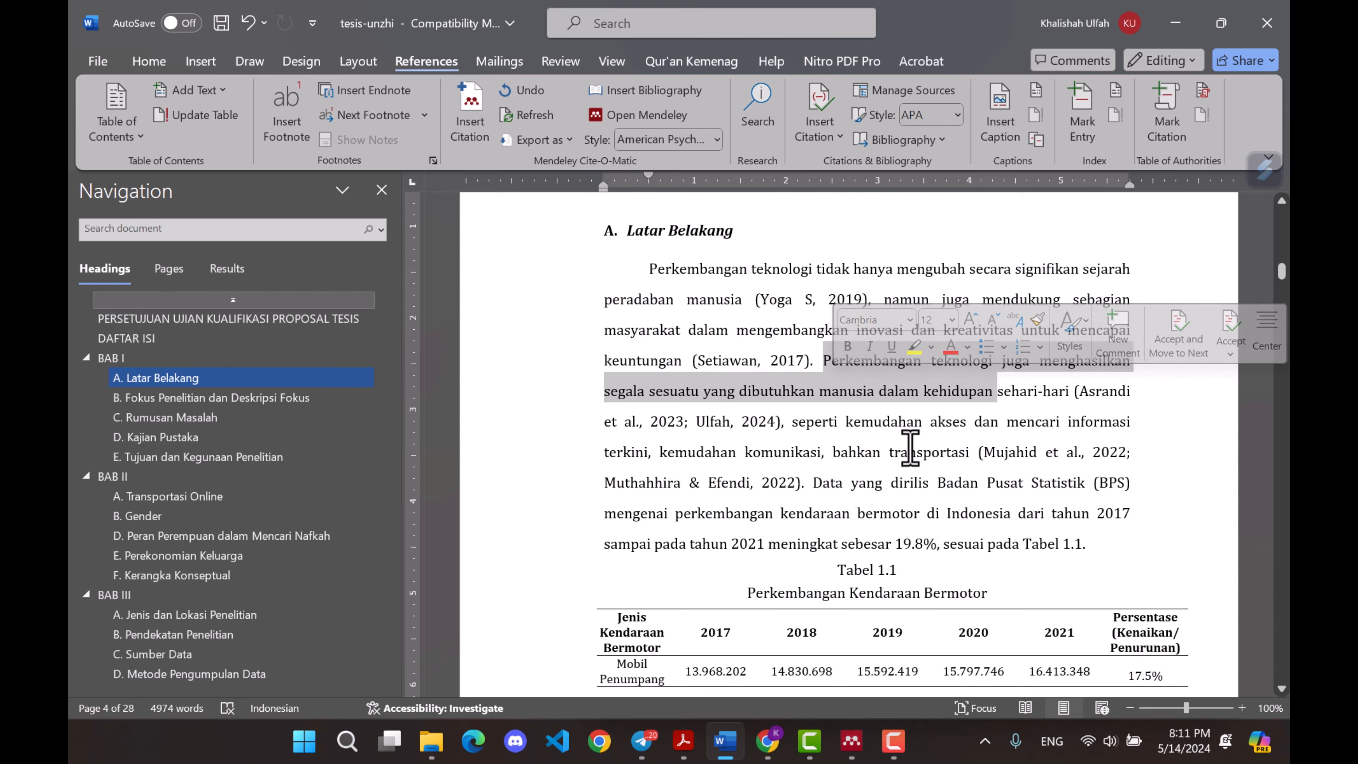
# - Insert a Mendeley citation for the 2023 article "Determinants of Financial Performance" after "menengah ke bawah" in the paragraph below Tabel 1.1
pyautogui.scroll(-11, 909, 455)
pyautogui.scroll(-1, 911, 447)
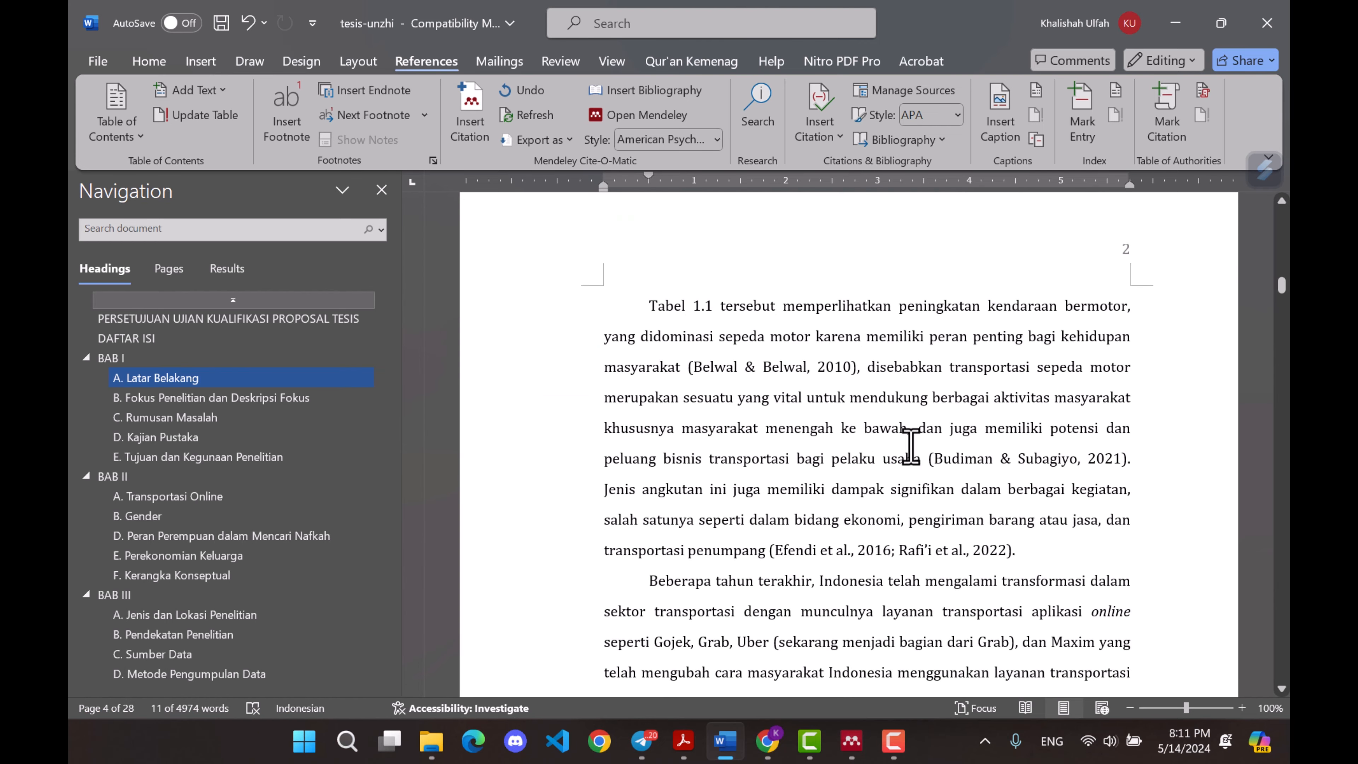
pyautogui.moveTo(870, 372); pyautogui.dragTo(908, 435)
pyautogui.click(909, 436)
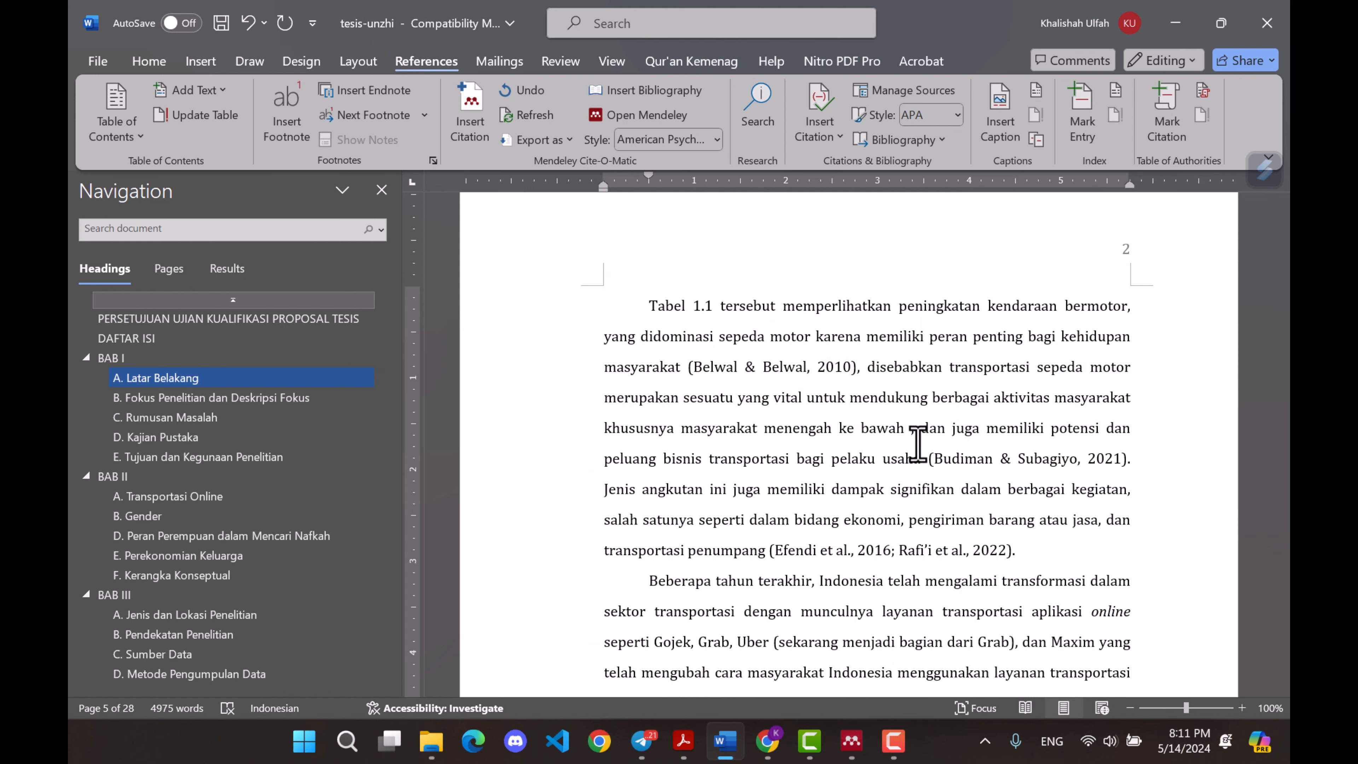
pyautogui.click(480, 152)
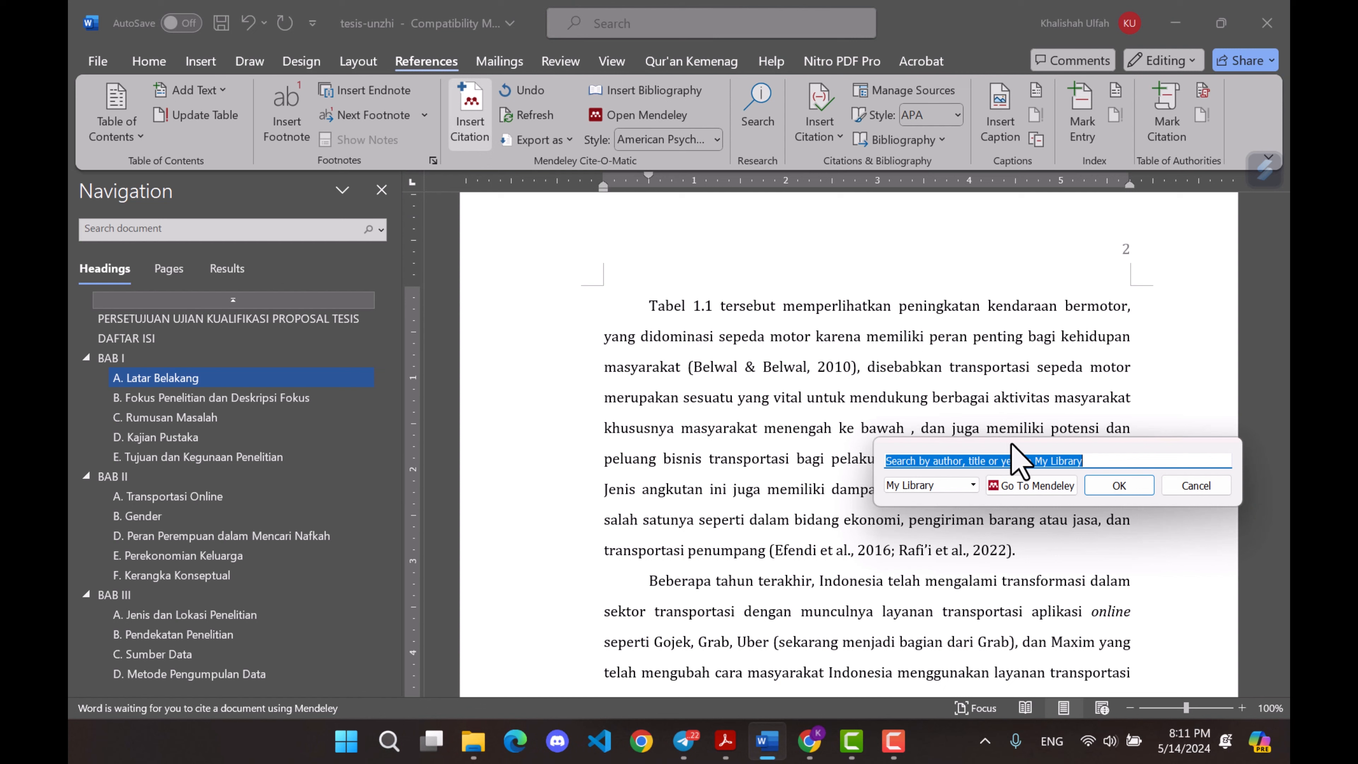
pyautogui.write('asrand')
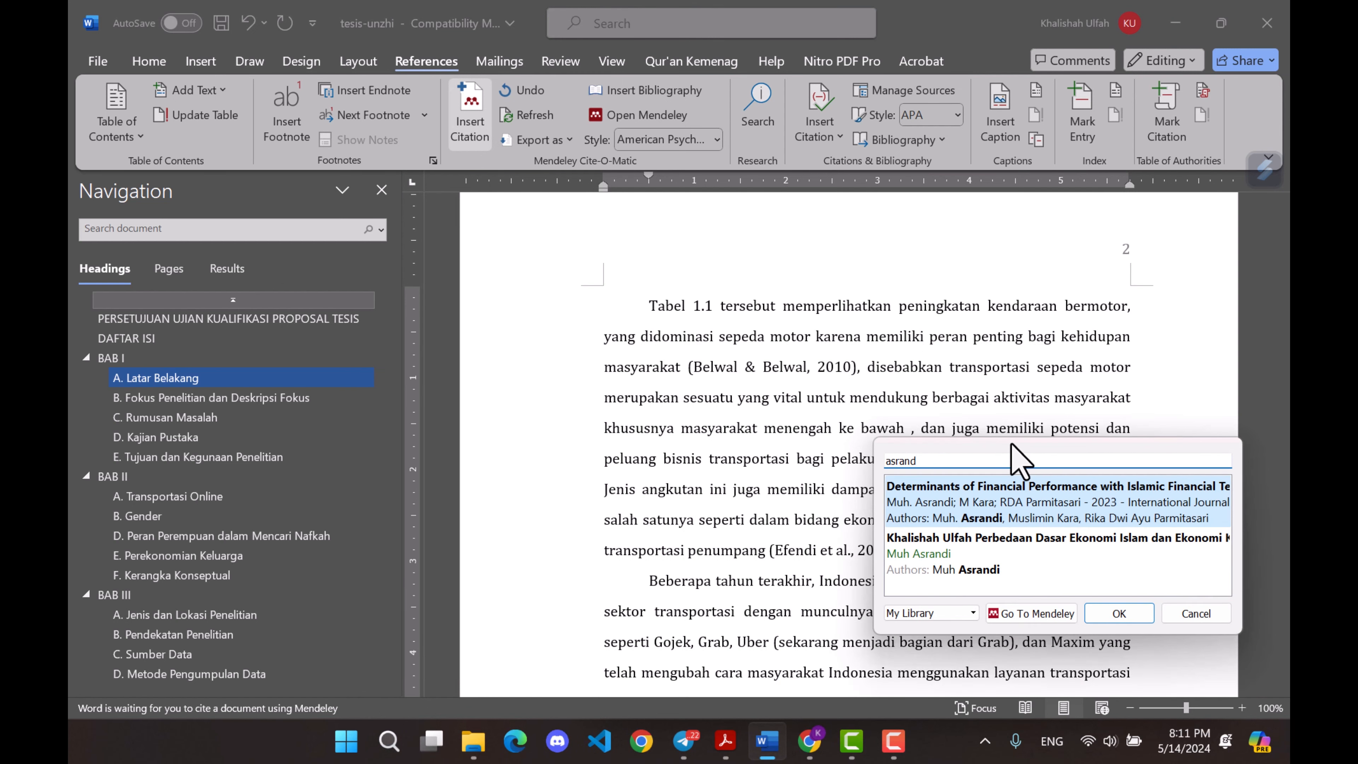
pyautogui.press('Return')
pyautogui.press('Return')
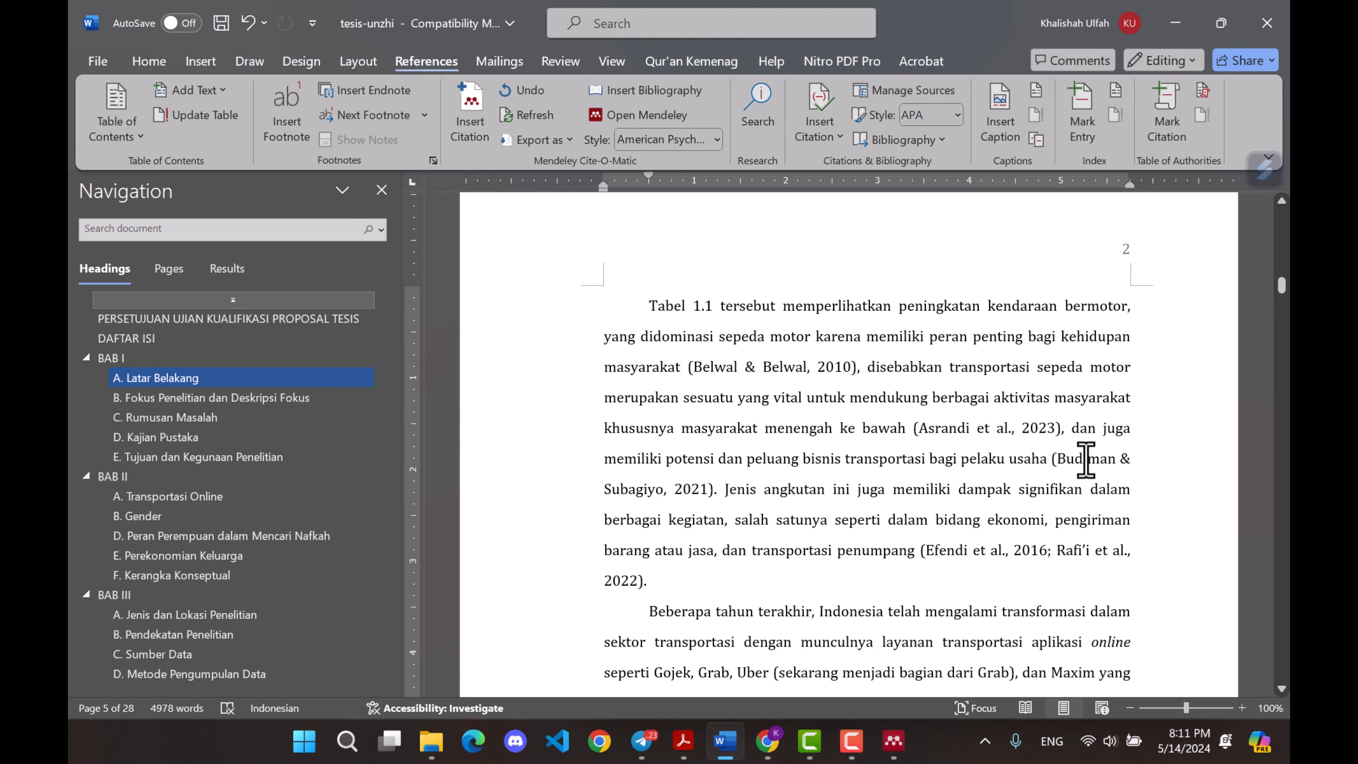
# - Insert a separate citation for the 2020 article "Impression of Student Knowledge on Decisions" directly after the new 2023 citation
pyautogui.hotkey('alt', 'm')
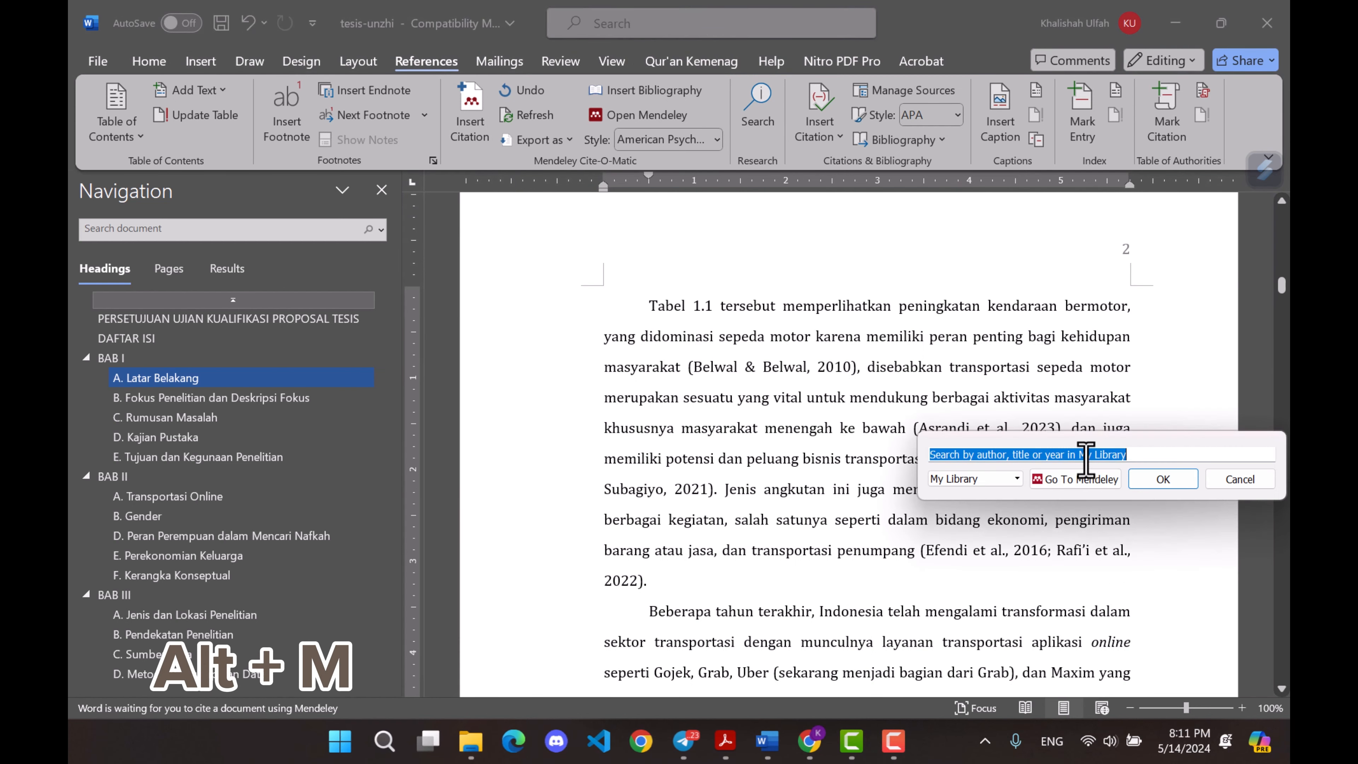
pyautogui.moveTo(995, 434); pyautogui.dragTo(664, 519)
pyautogui.write('arsal')
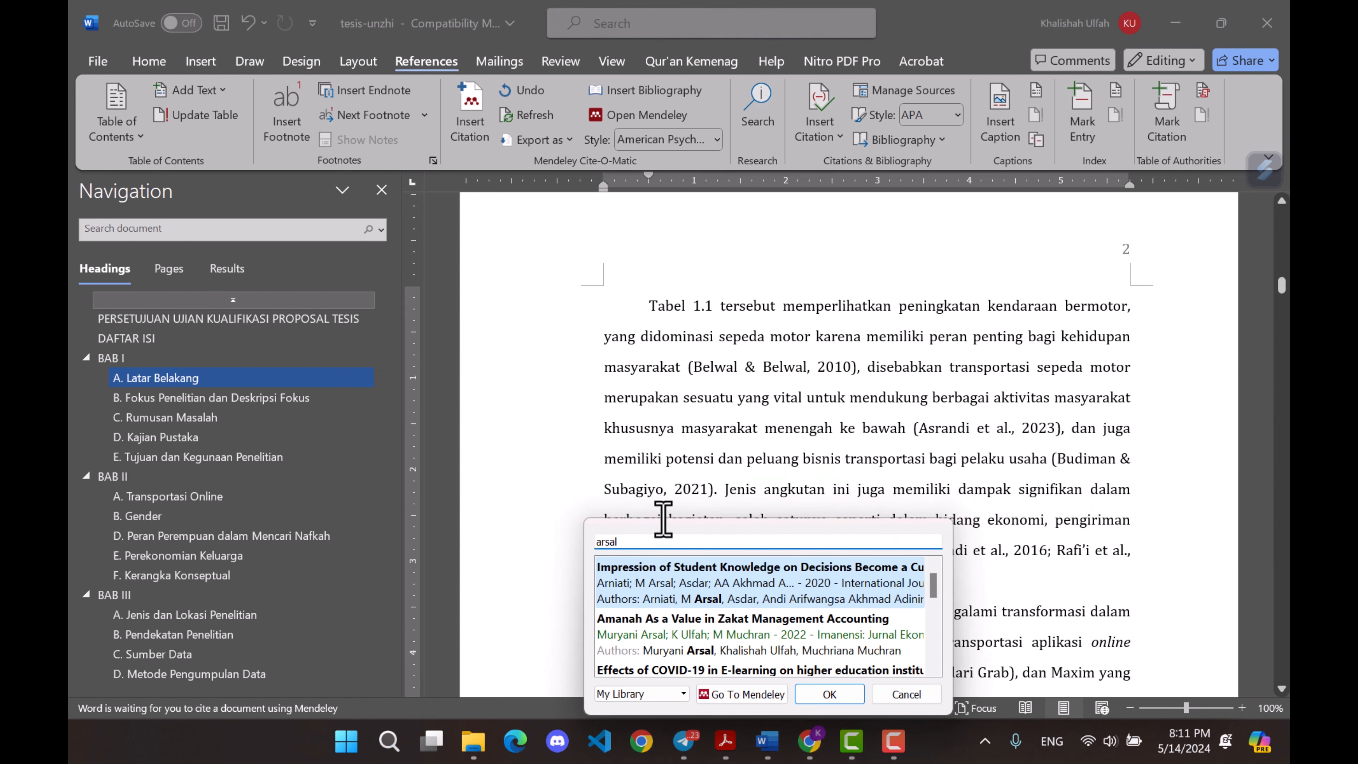
pyautogui.click(698, 580)
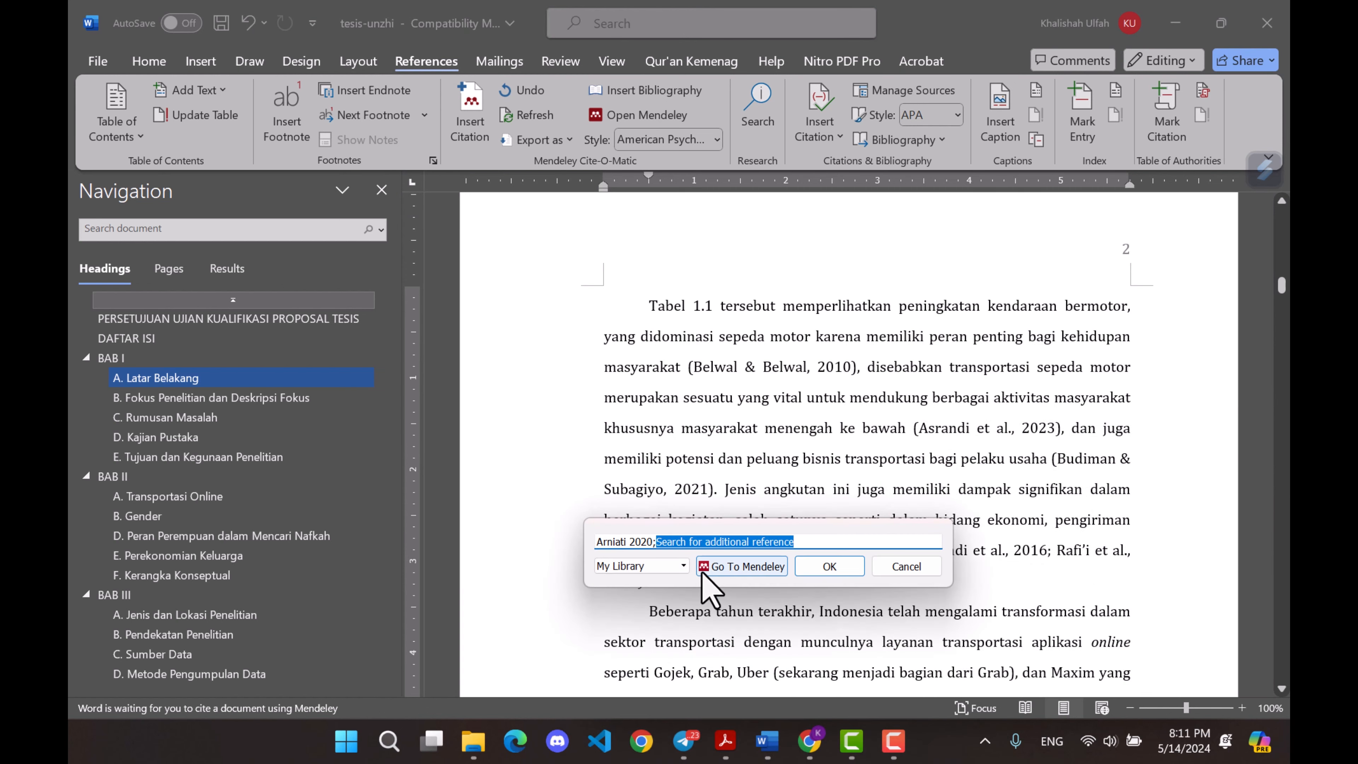
pyautogui.click(830, 567)
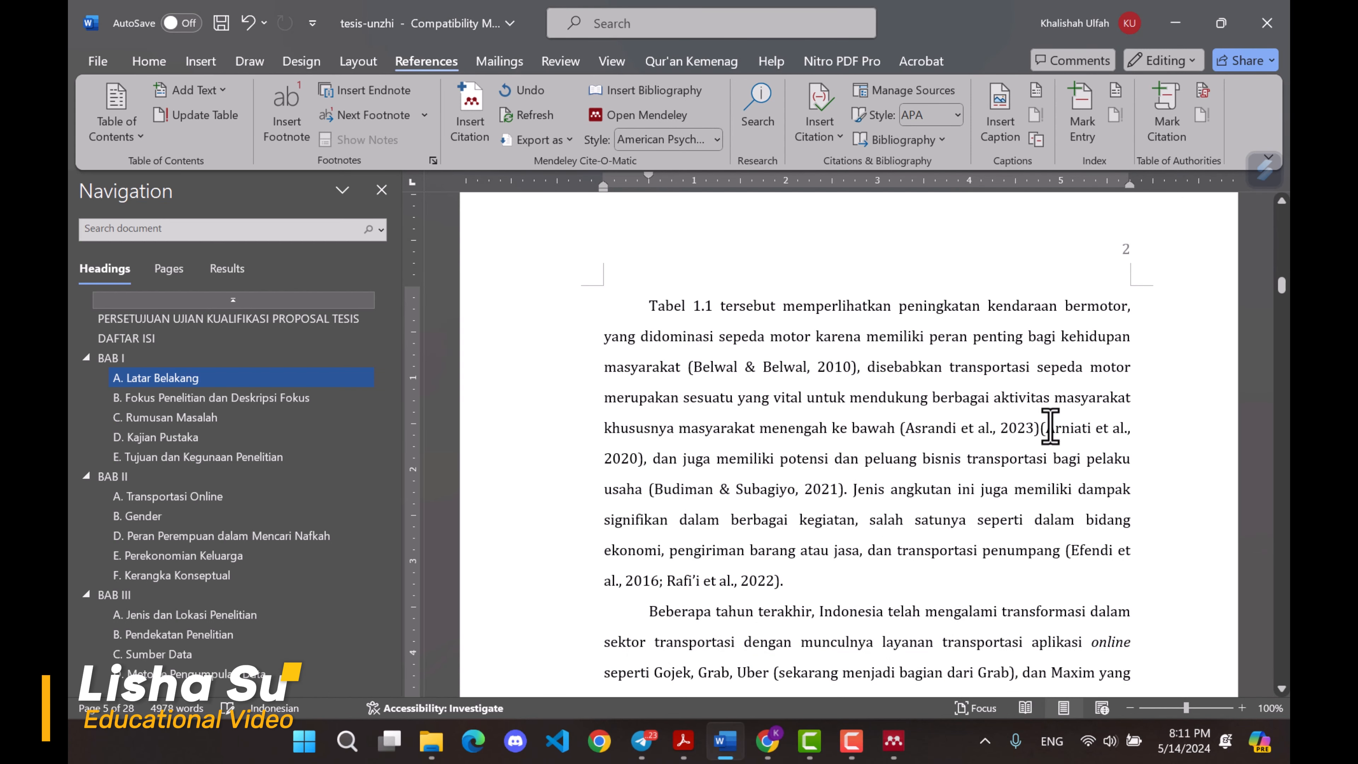
# - Delete the separate 2020 citation that directly follows the 2023 citation after "menengah ke bawah"
pyautogui.click(1051, 428)
pyautogui.click(974, 428)
pyautogui.click(1065, 428)
pyautogui.click(953, 428)
pyautogui.click(1066, 428)
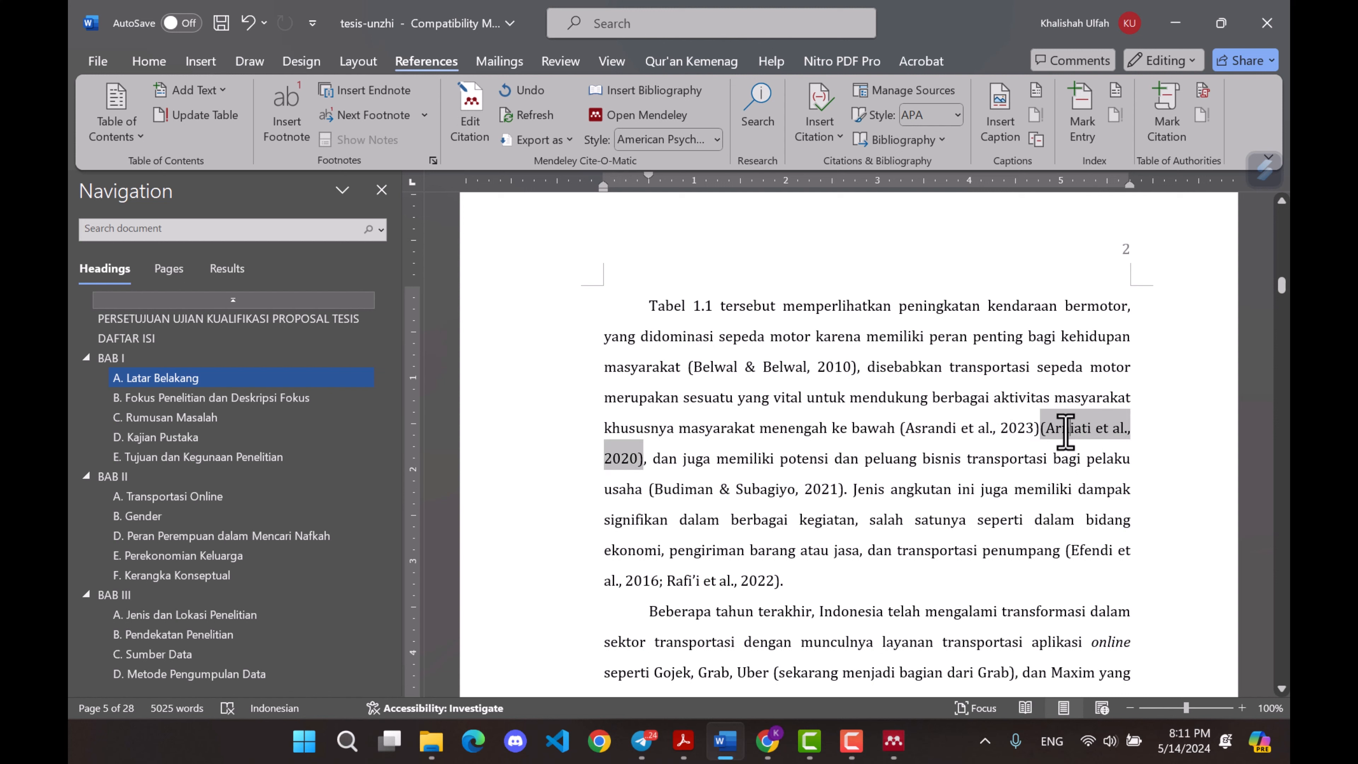
pyautogui.click(985, 431)
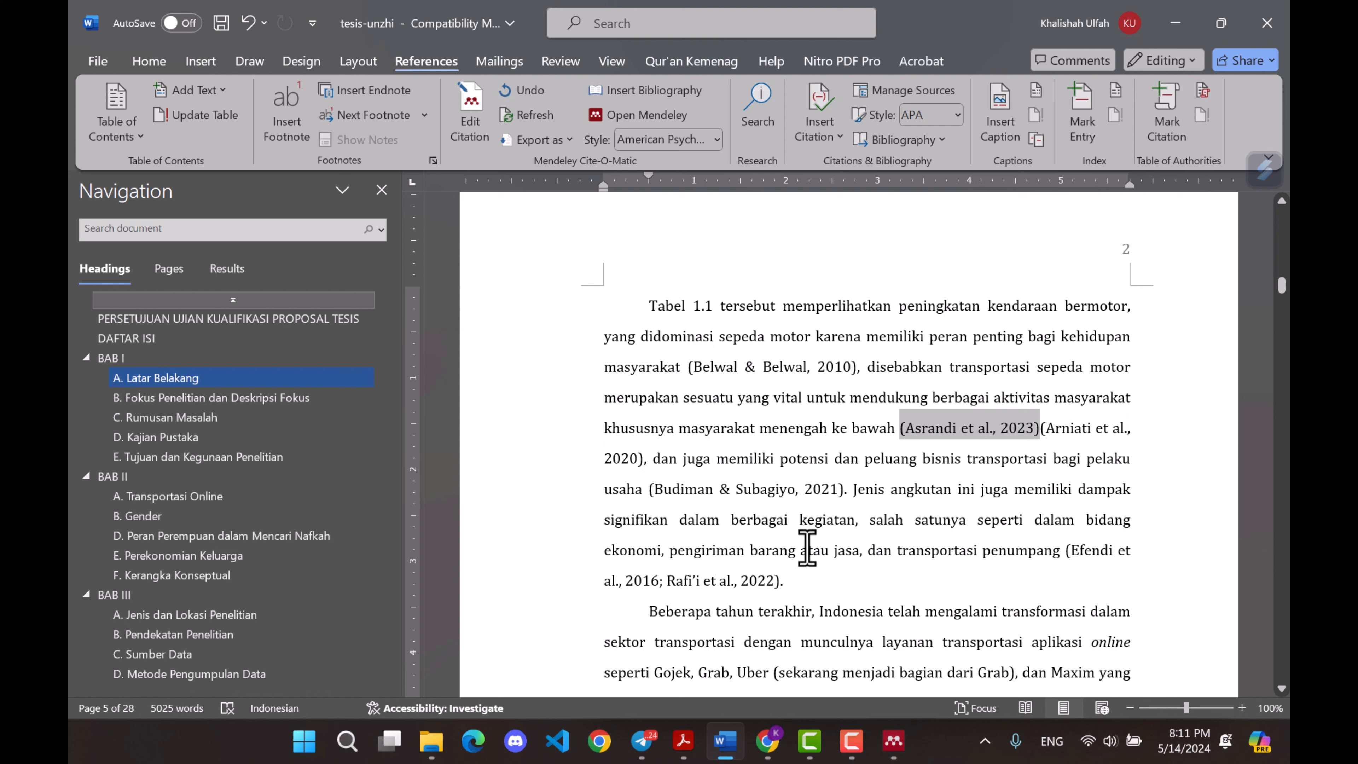
pyautogui.click(647, 460)
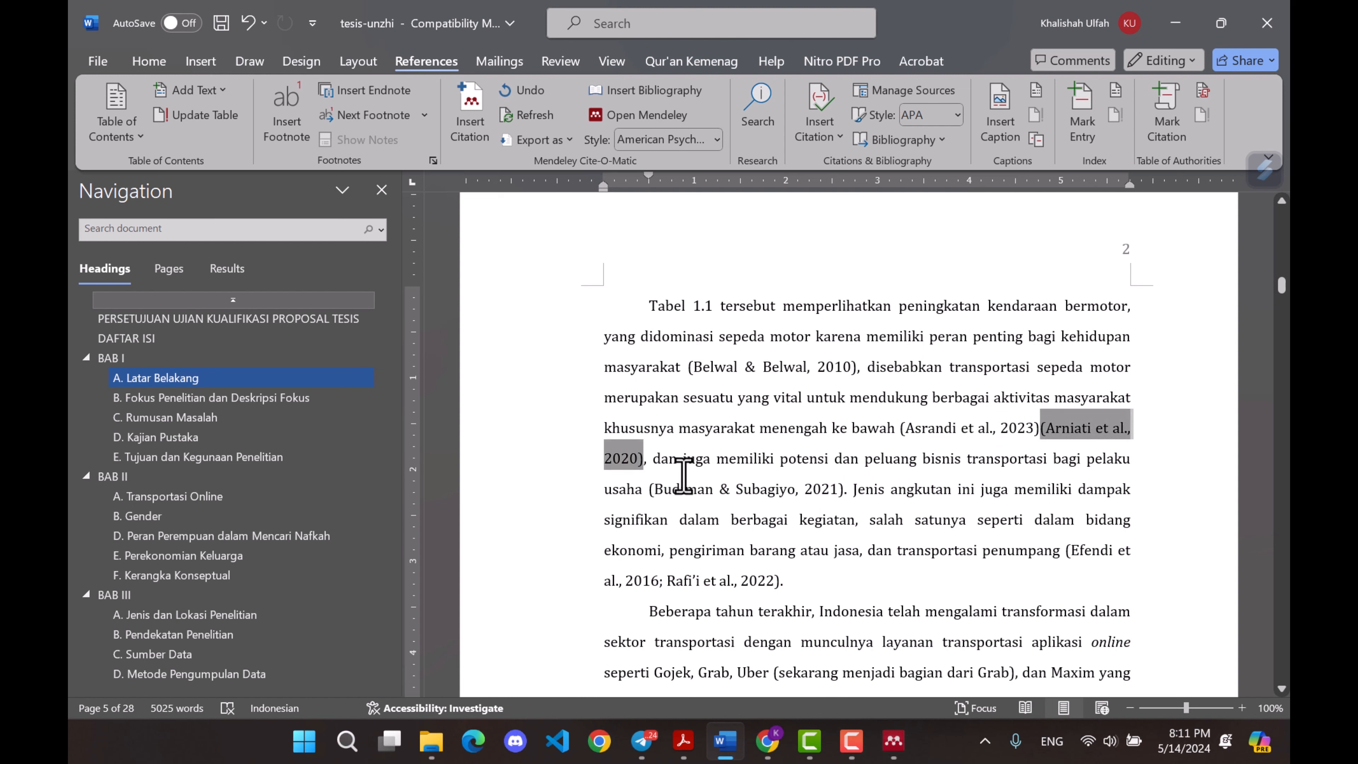
pyautogui.press('BackSpace')
# - Edit the 2023 citation after "menengah ke bawah" to also include the 2020 article "Impression of Student Knowledge on Decisions"
pyautogui.click(1016, 431)
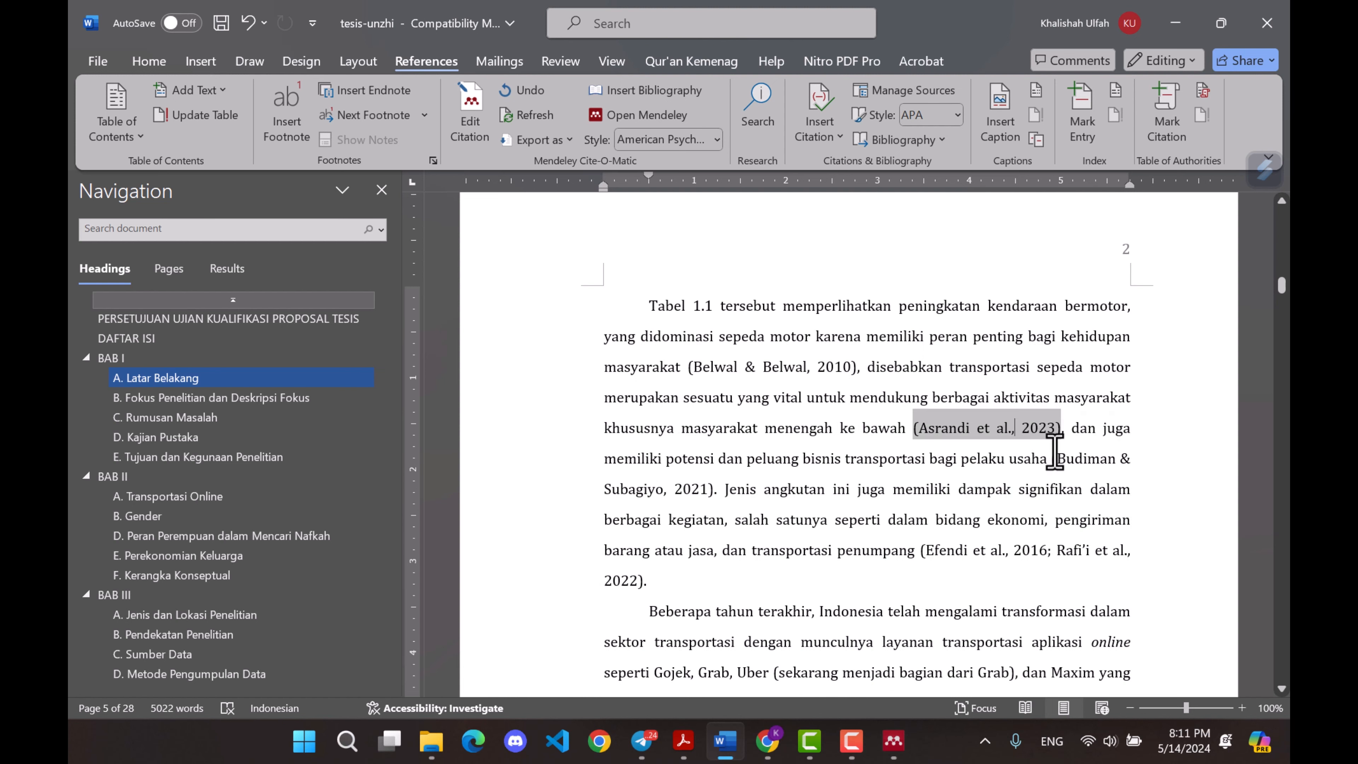
pyautogui.click(477, 131)
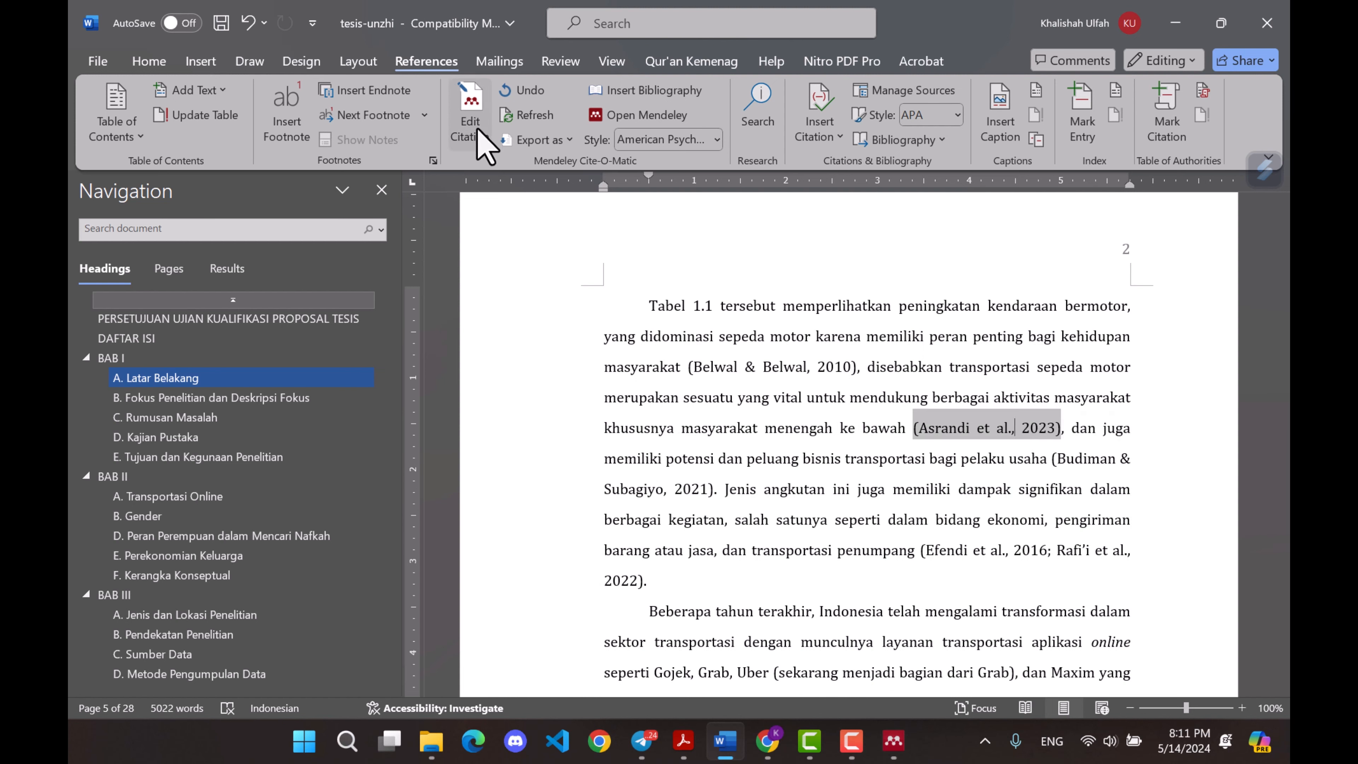
pyautogui.write('arnia')
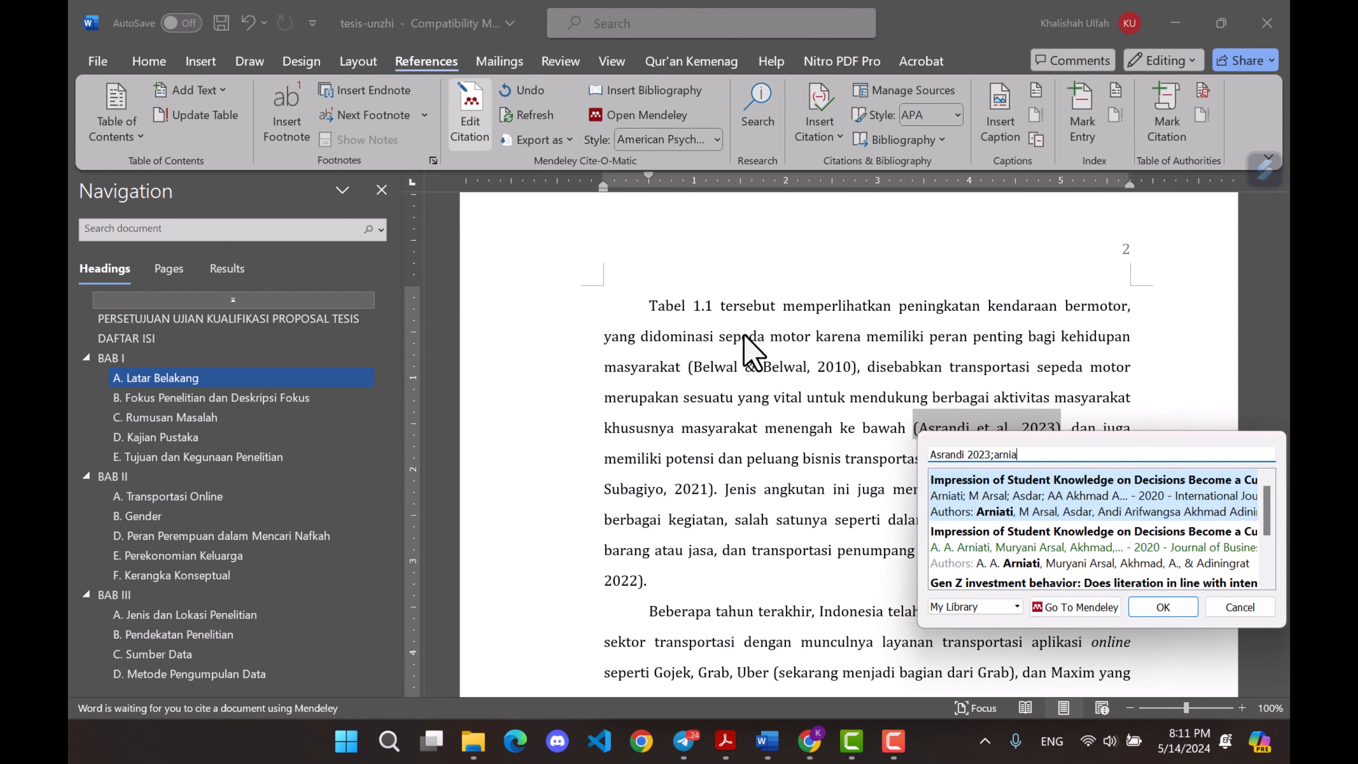
pyautogui.press('Return')
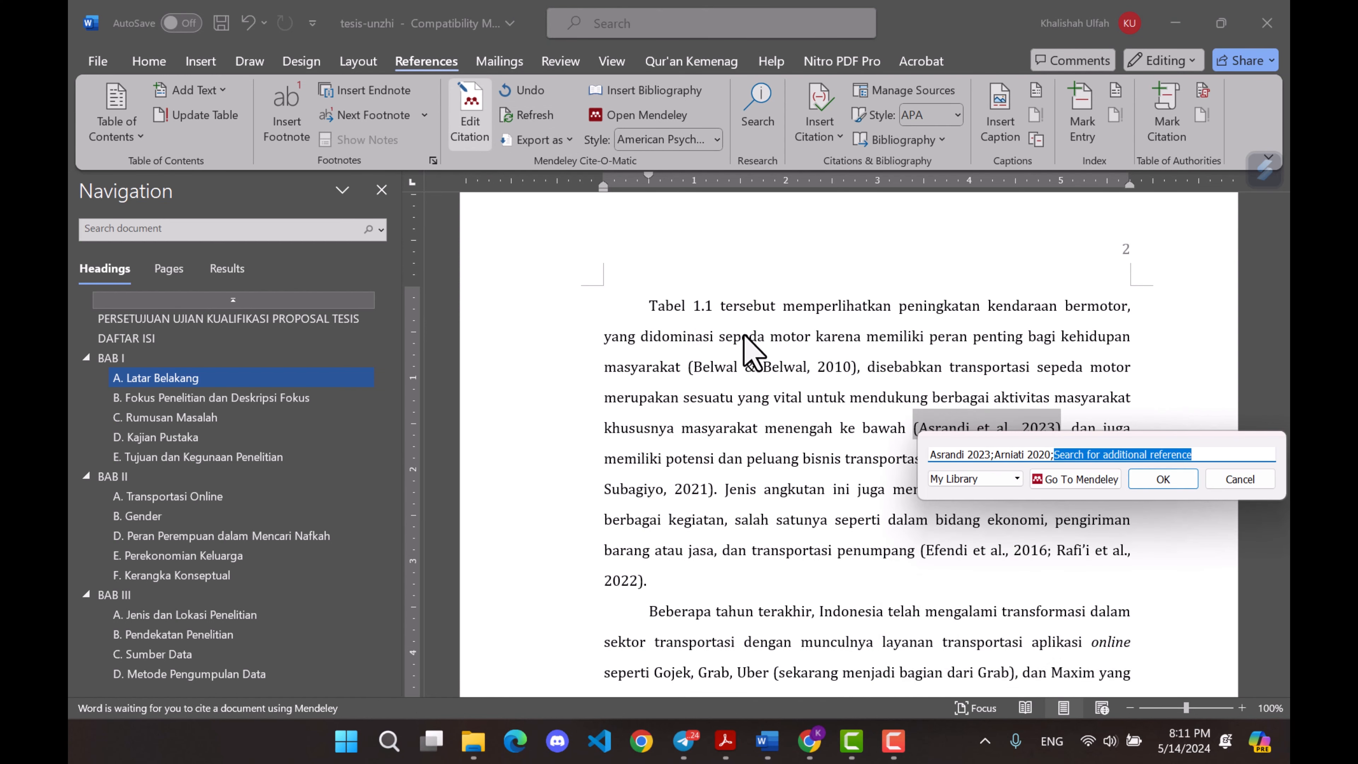
pyautogui.press('Return')
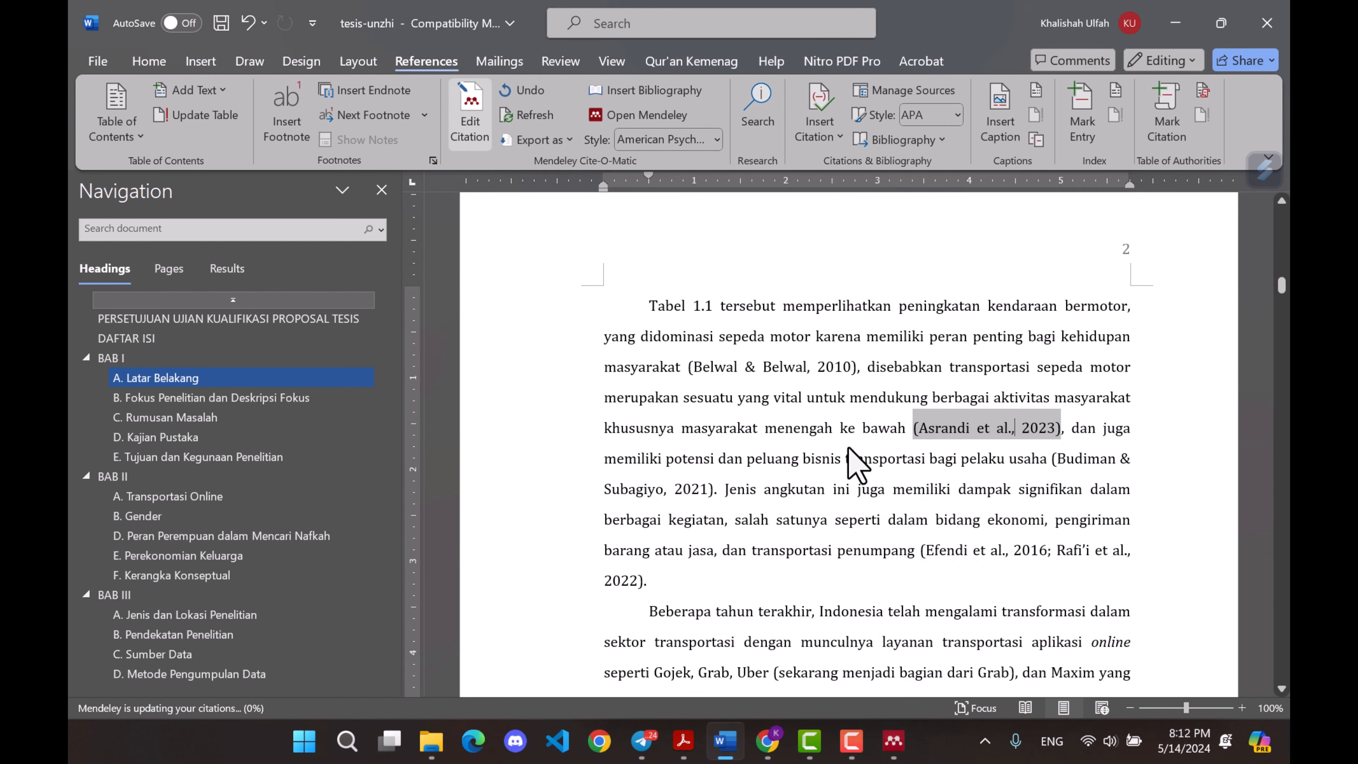
pyautogui.click(865, 487)
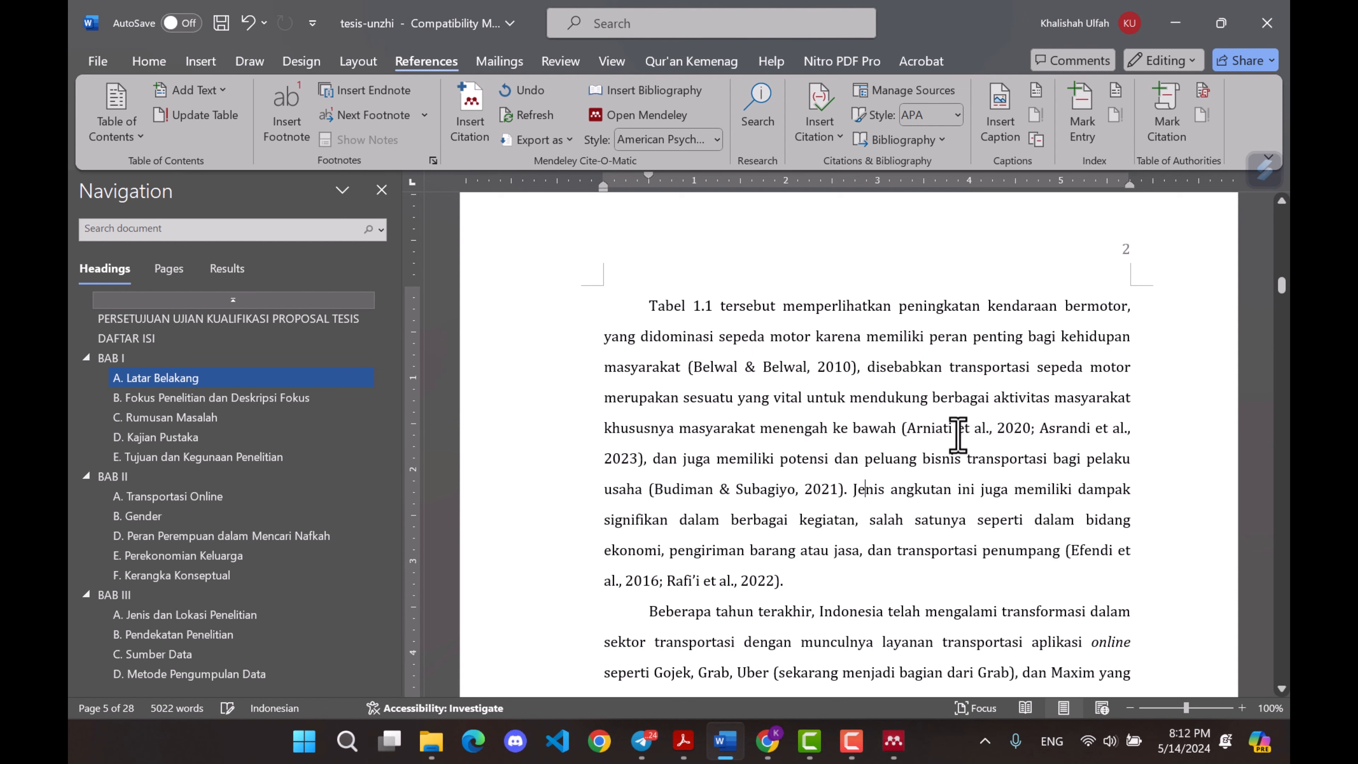
# - Examine the DAFTAR PUSTAKA entries for the 2020 and 2023 articles used in the combined citation
pyautogui.moveTo(908, 431); pyautogui.dragTo(1111, 434)
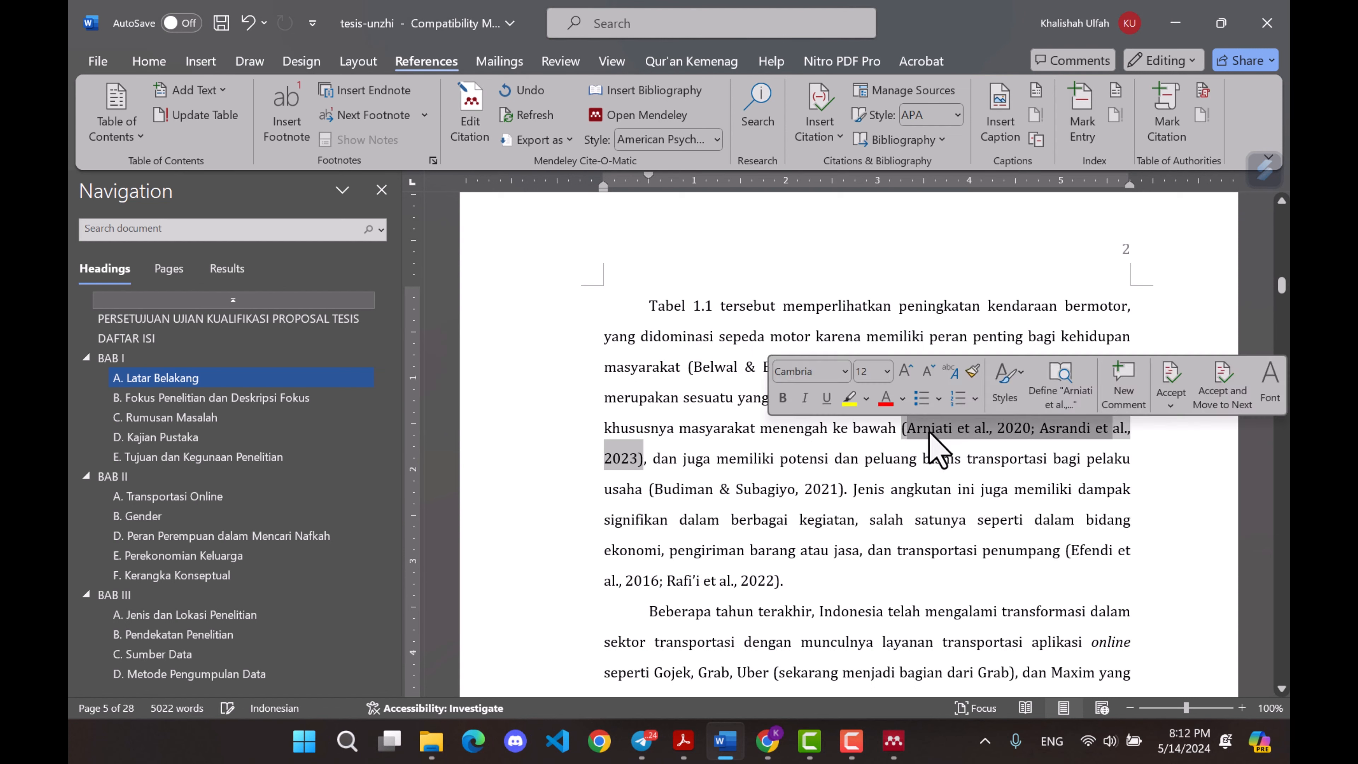
pyautogui.click(1062, 431)
pyautogui.scroll(-2, 197, 562)
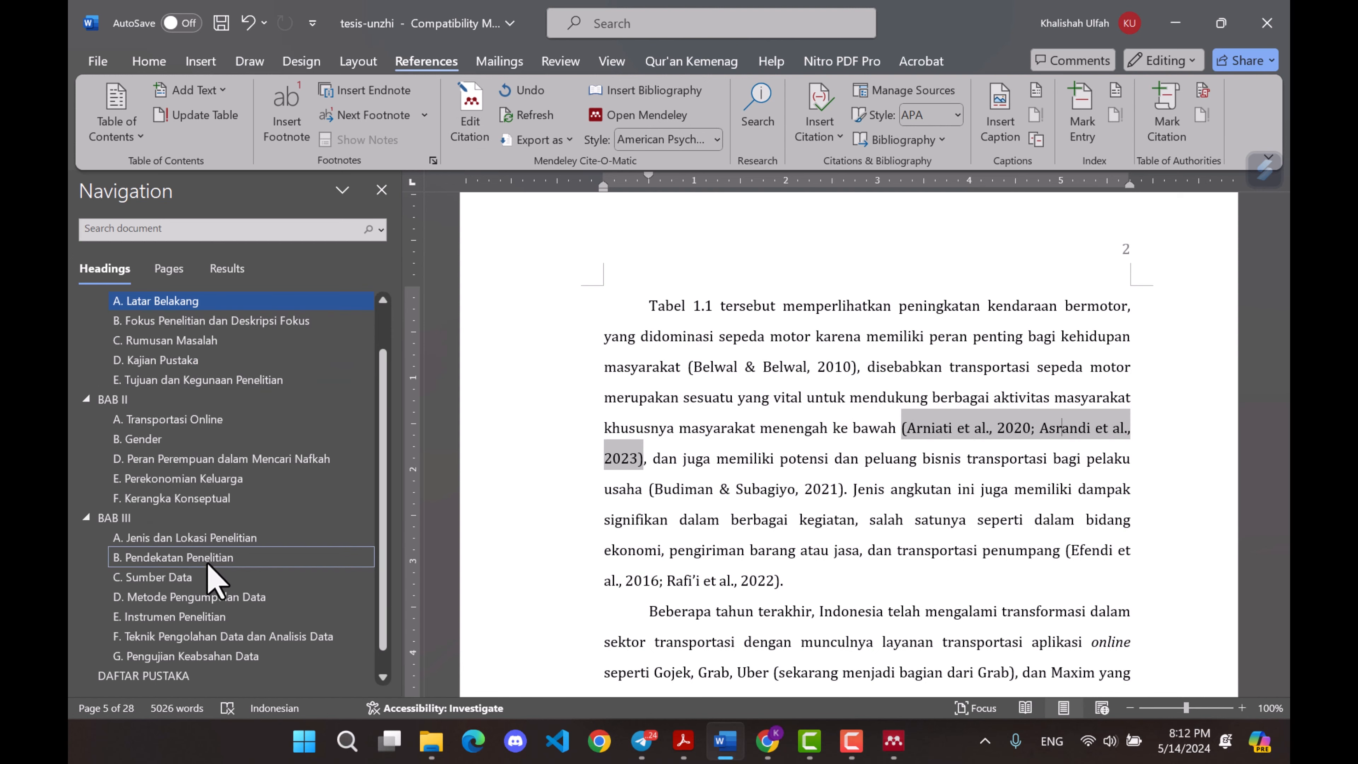
pyautogui.click(161, 676)
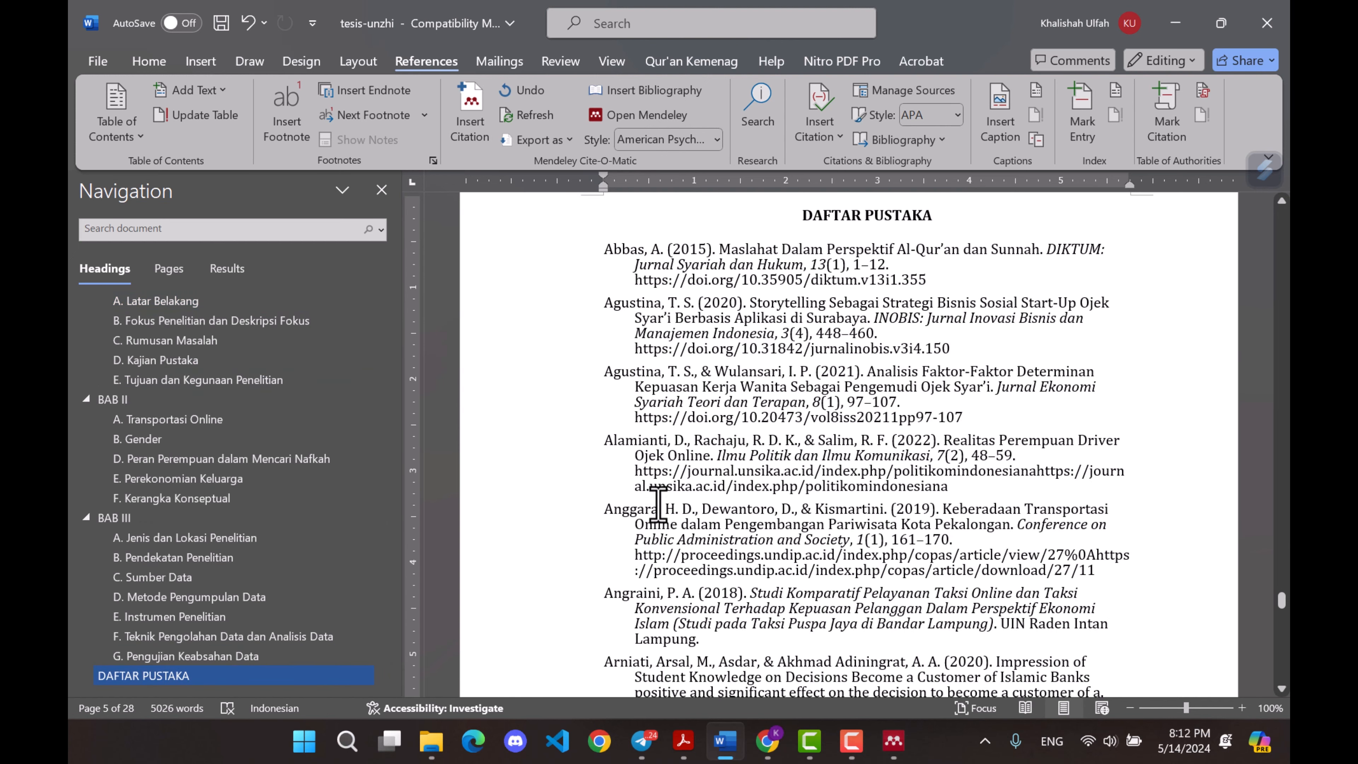
pyautogui.scroll(-9, 782, 436)
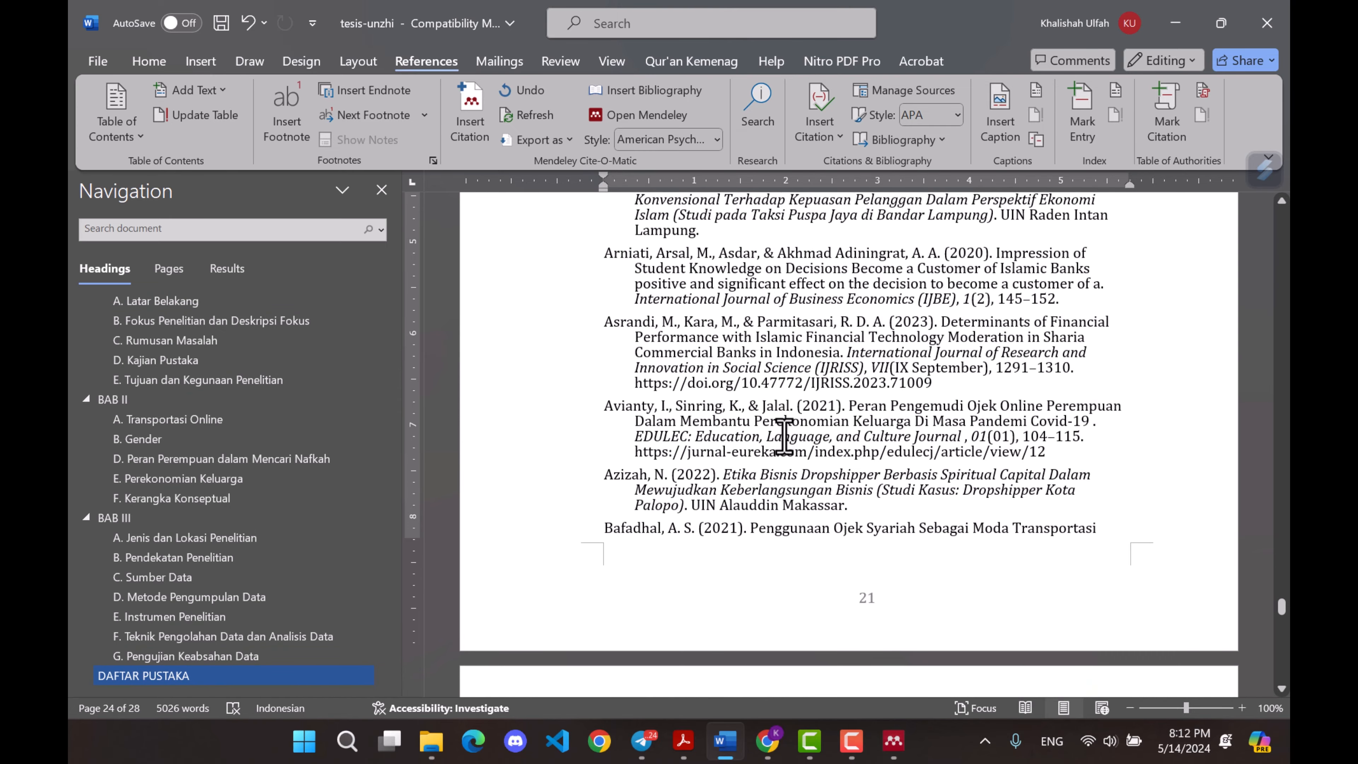
pyautogui.scroll(1, 784, 436)
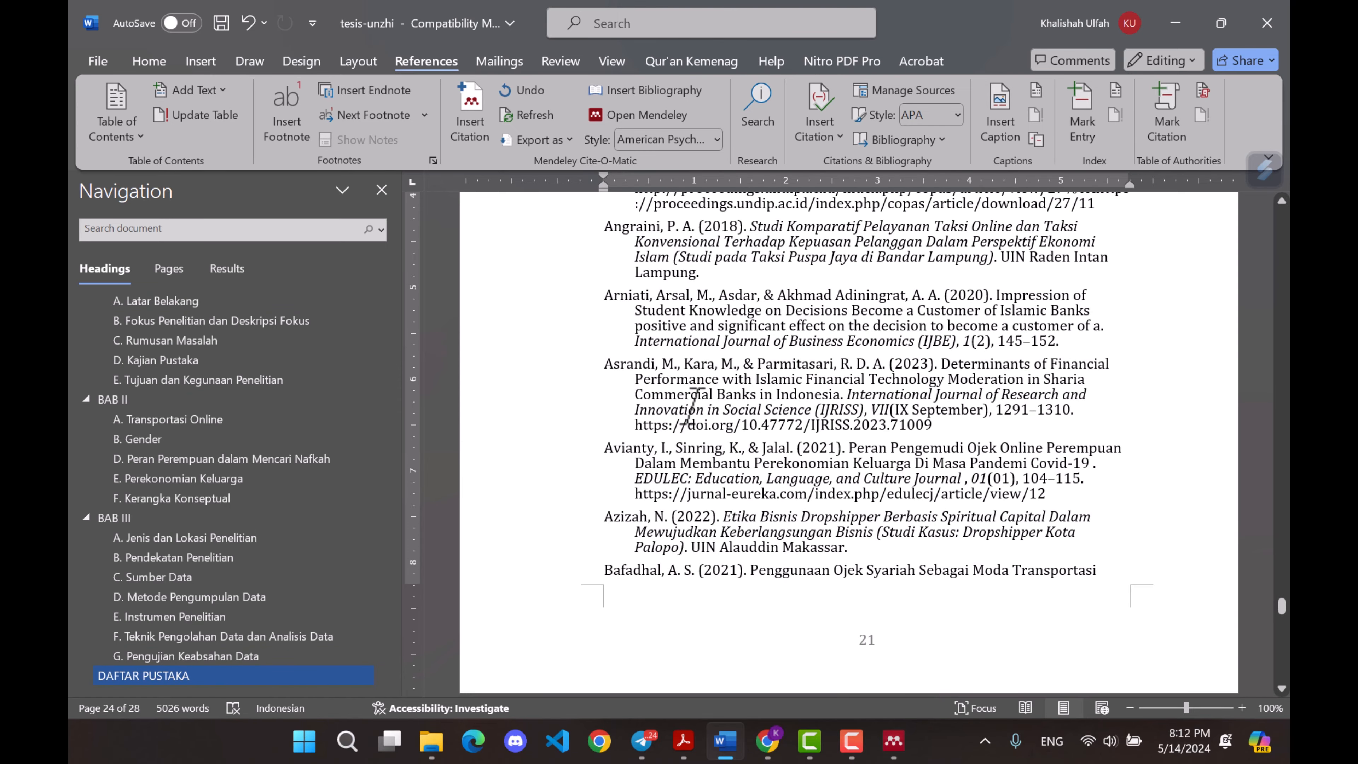
pyautogui.moveTo(606, 298); pyautogui.dragTo(1040, 342)
pyautogui.moveTo(601, 369); pyautogui.dragTo(963, 426)
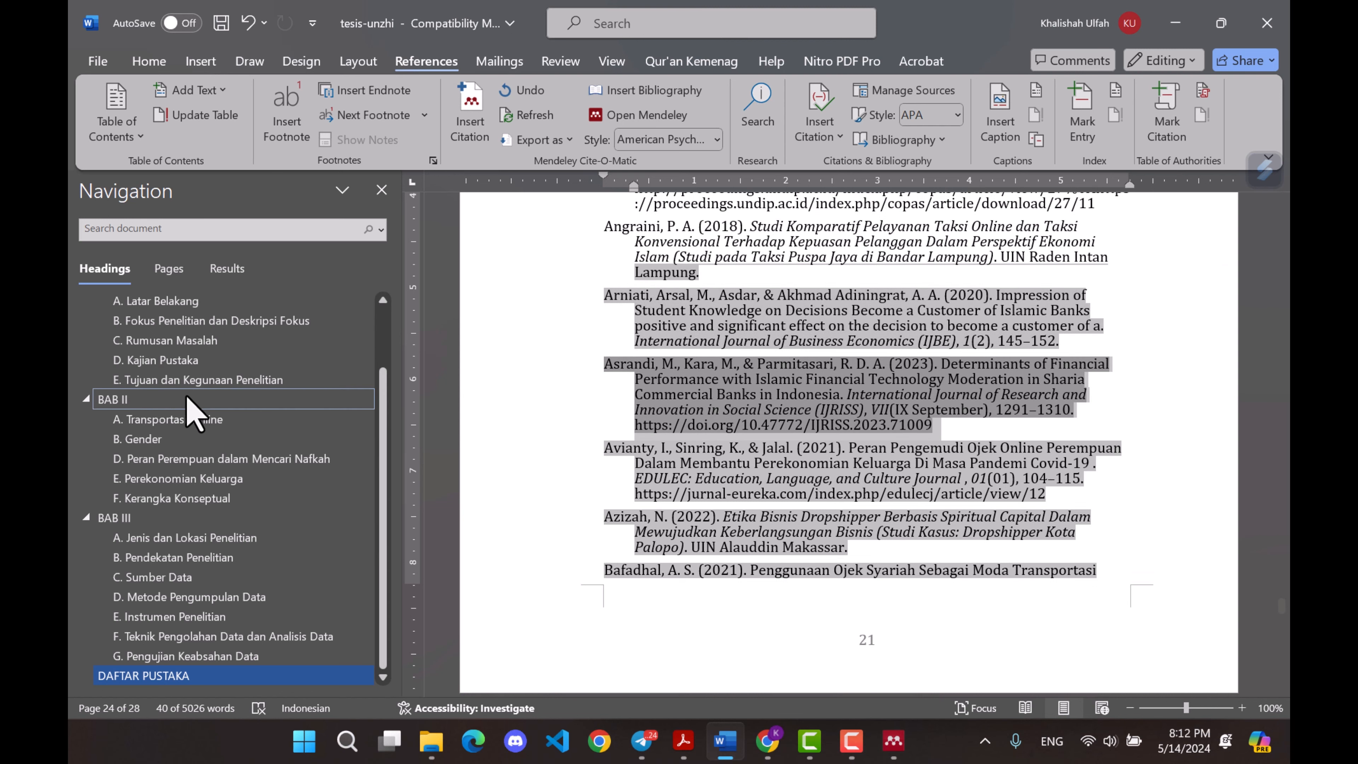
# - Remove the 2020 article from the combined citation after "menengah ke bawah" in the Latar Belakang section, keeping the 2023 article
pyautogui.scroll(2, 188, 404)
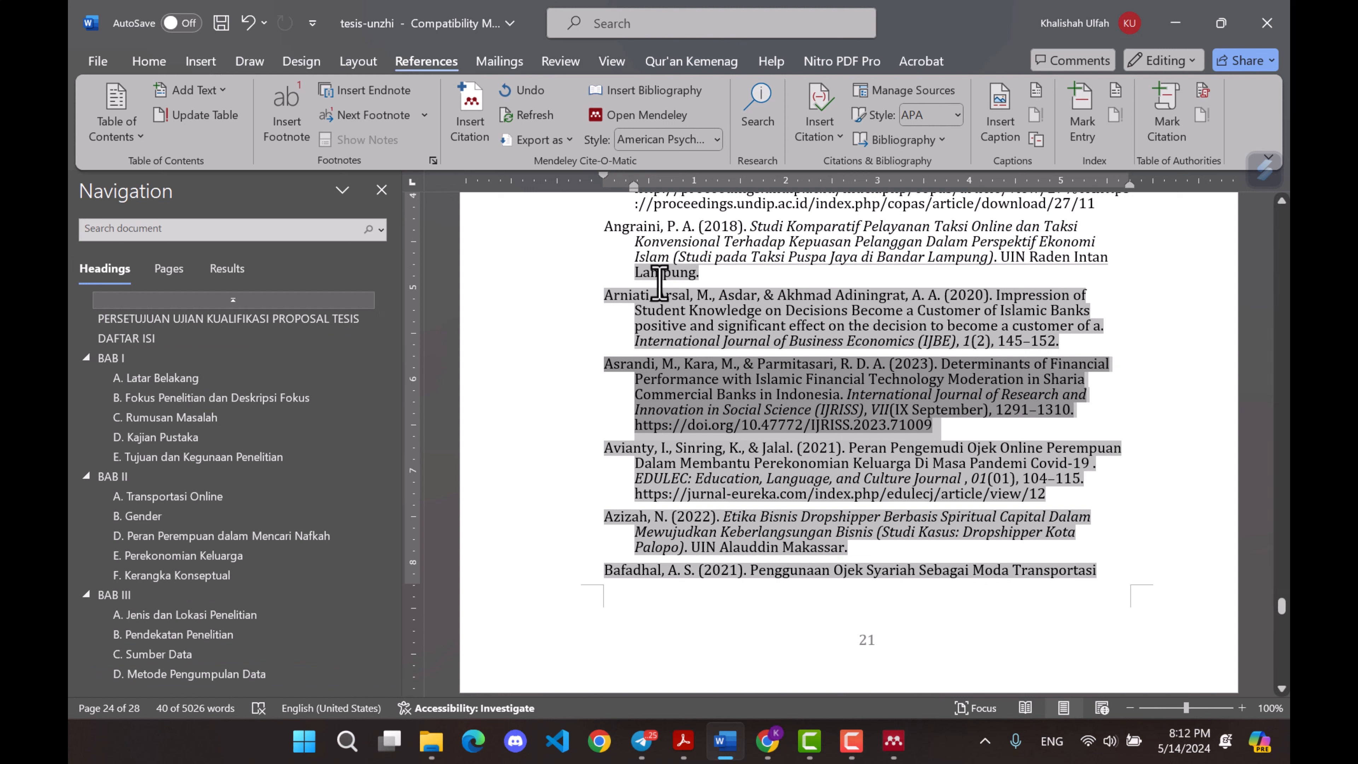
pyautogui.click(149, 379)
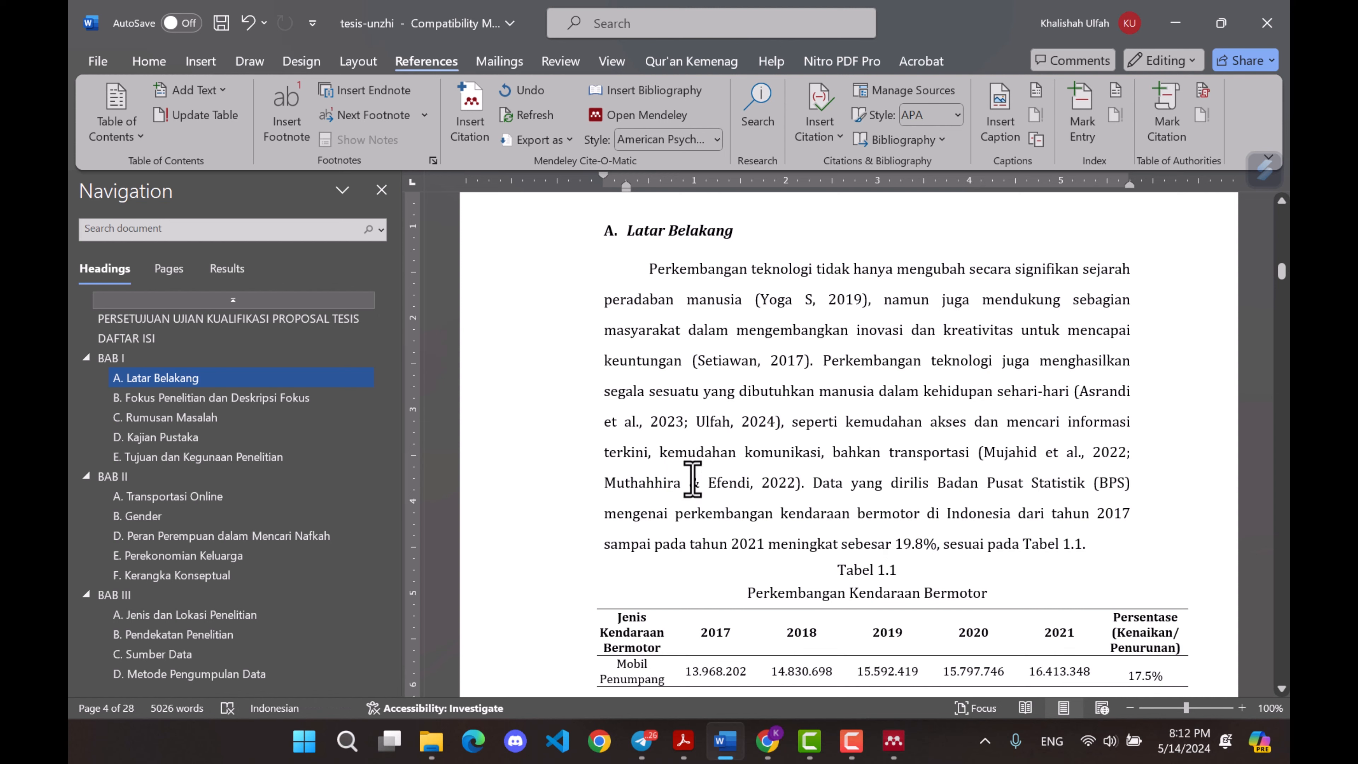
pyautogui.scroll(-6, 813, 434)
pyautogui.scroll(-8, 861, 418)
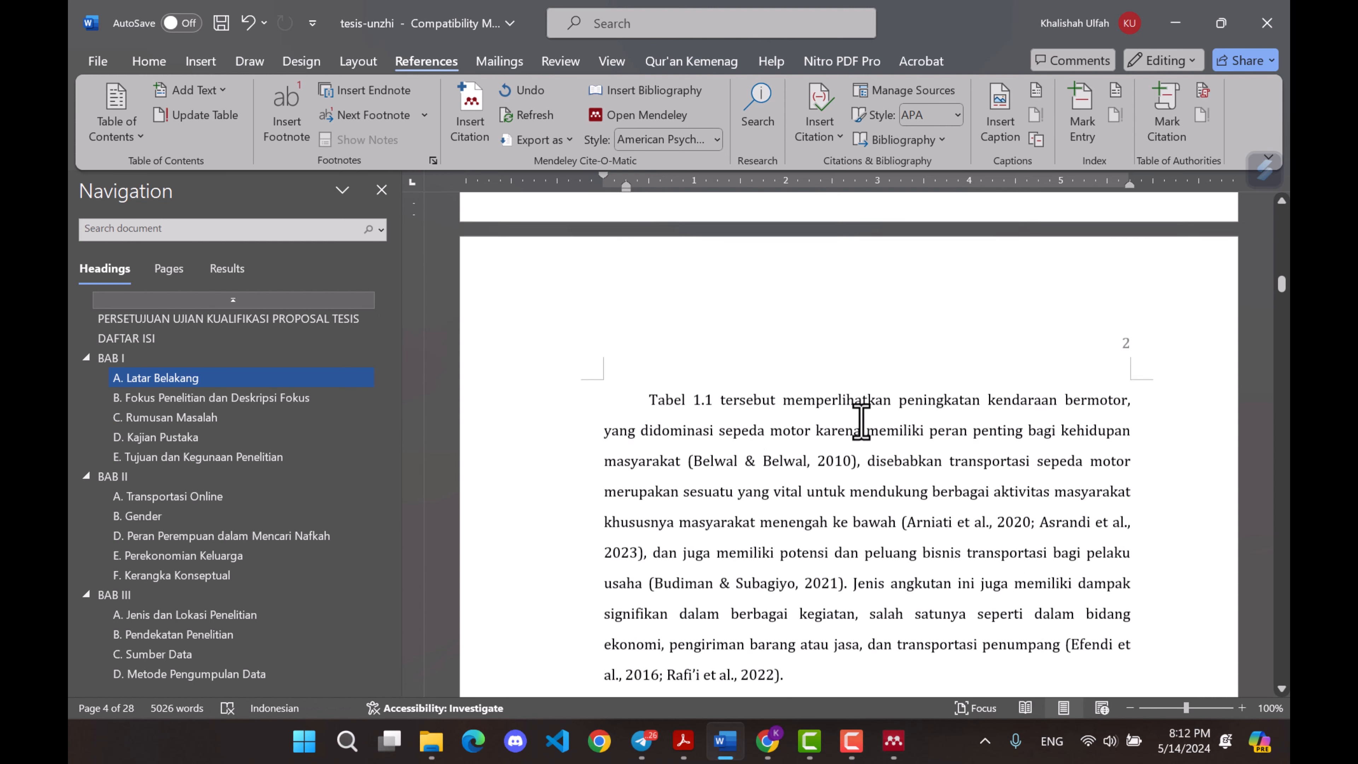
pyautogui.click(915, 338)
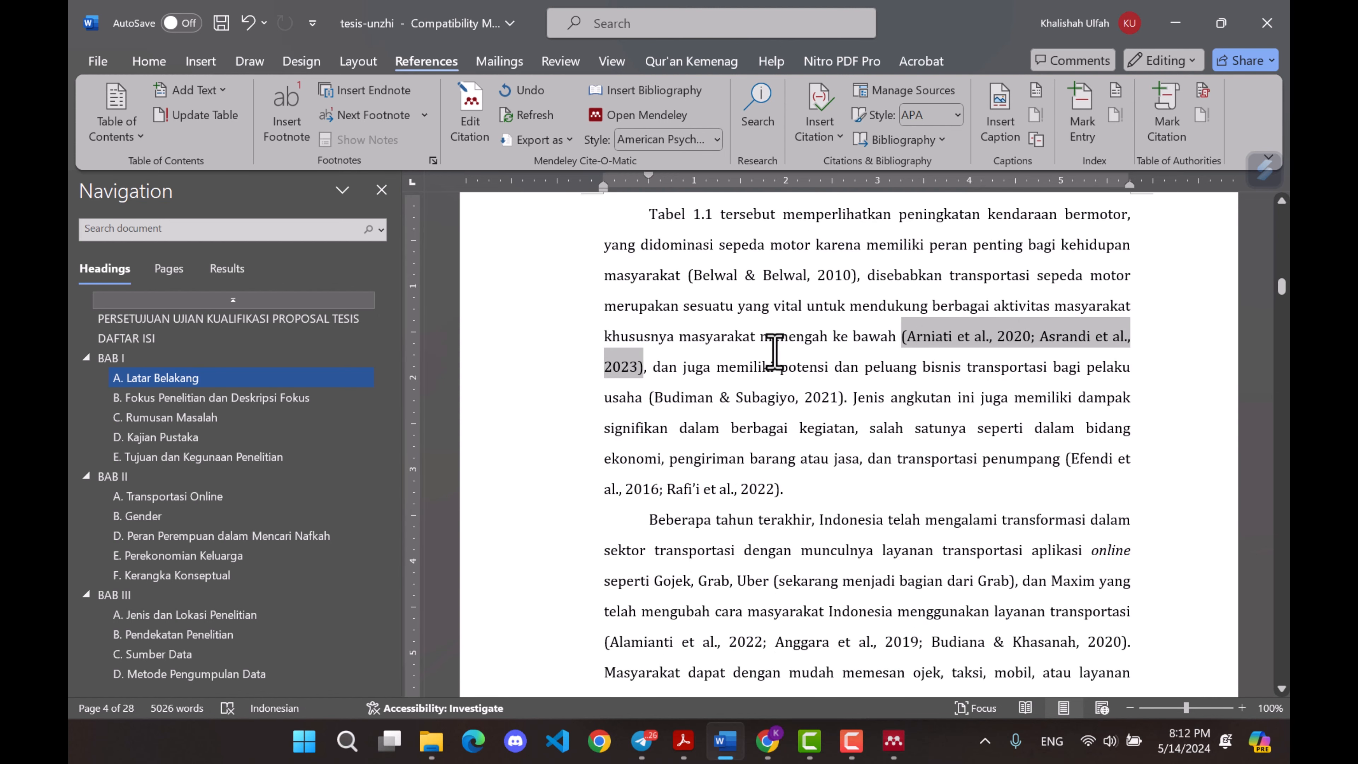
pyautogui.click(669, 366)
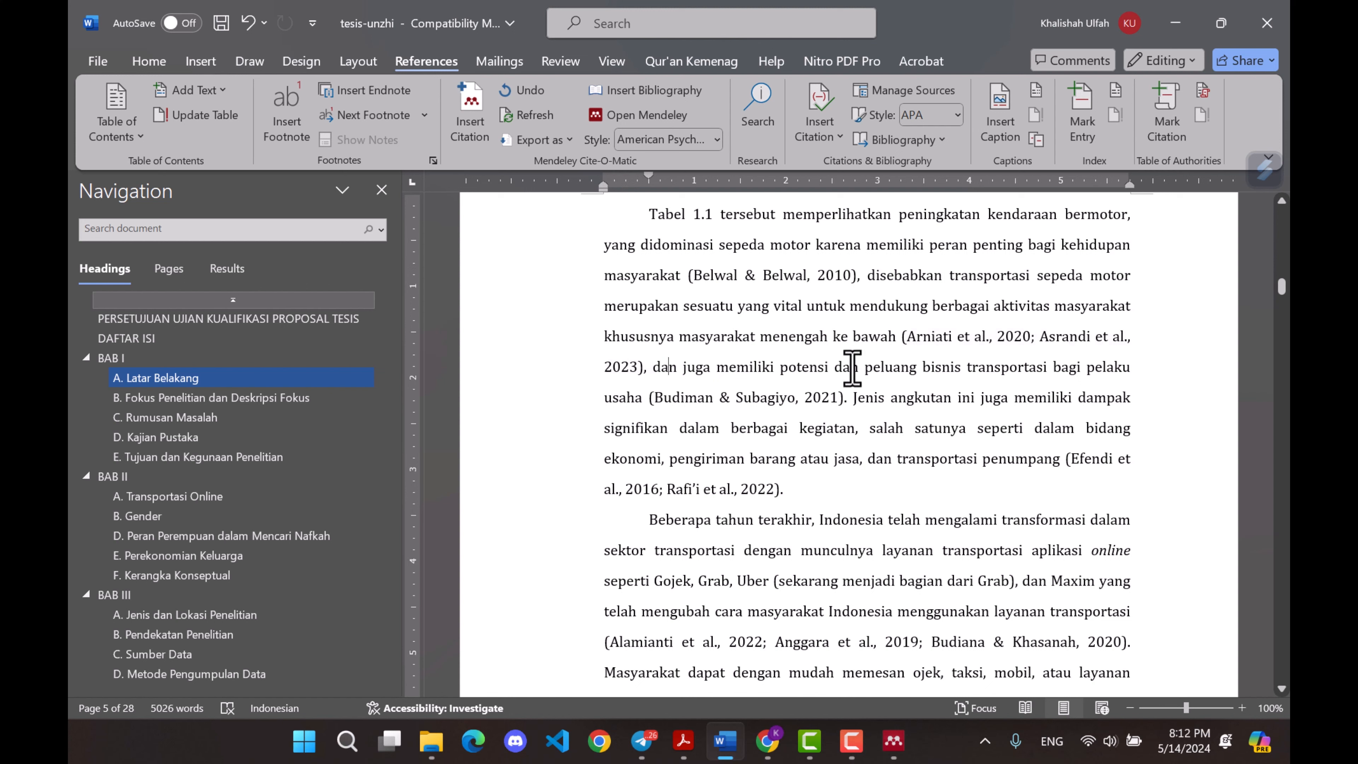
pyautogui.click(844, 399)
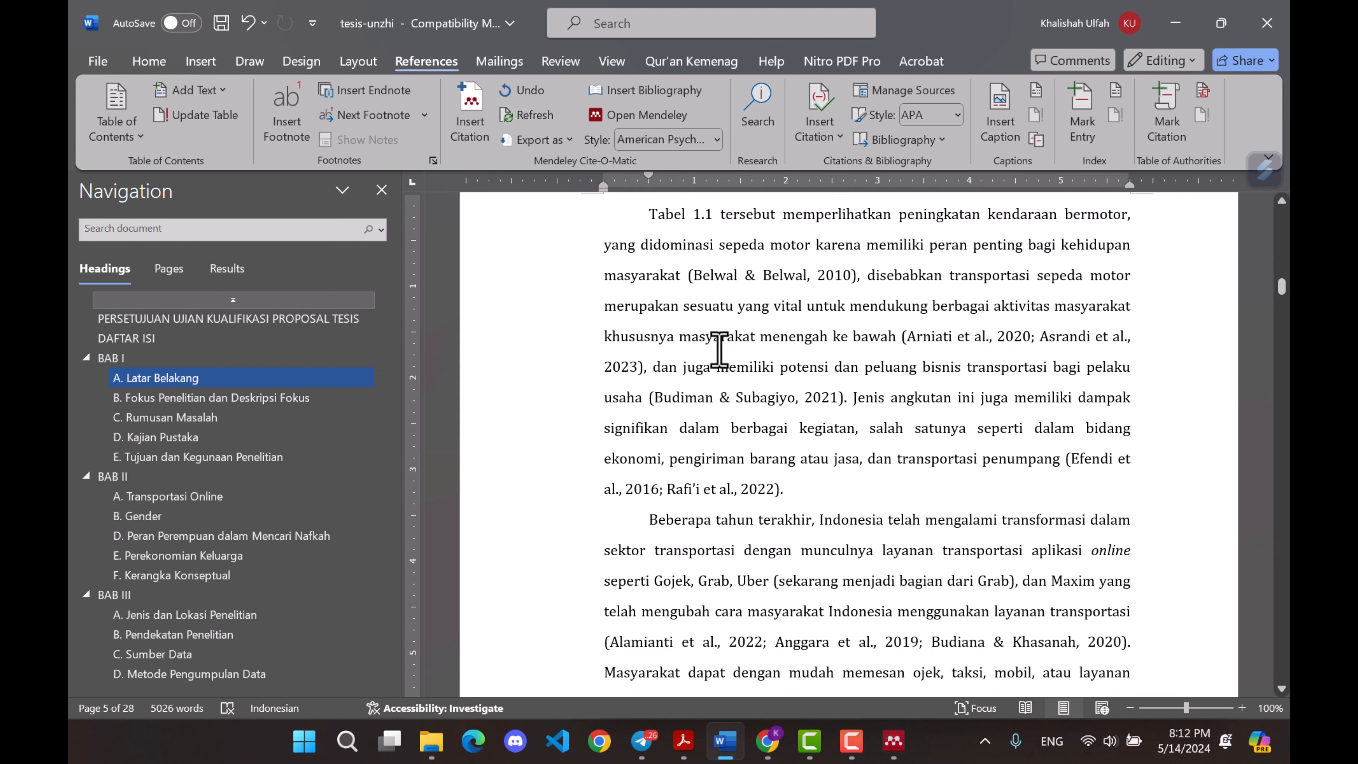
pyautogui.click(642, 368)
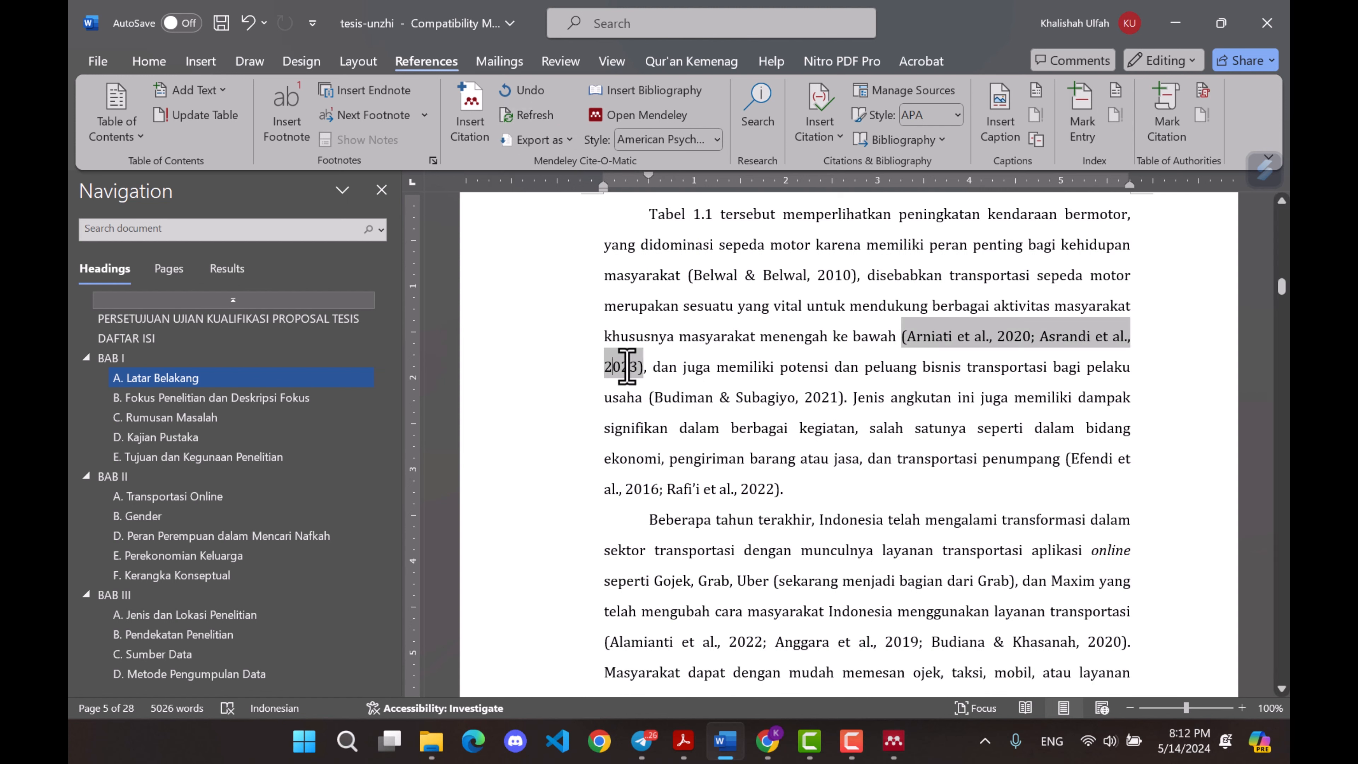
pyautogui.hotkey('alt', 'm')
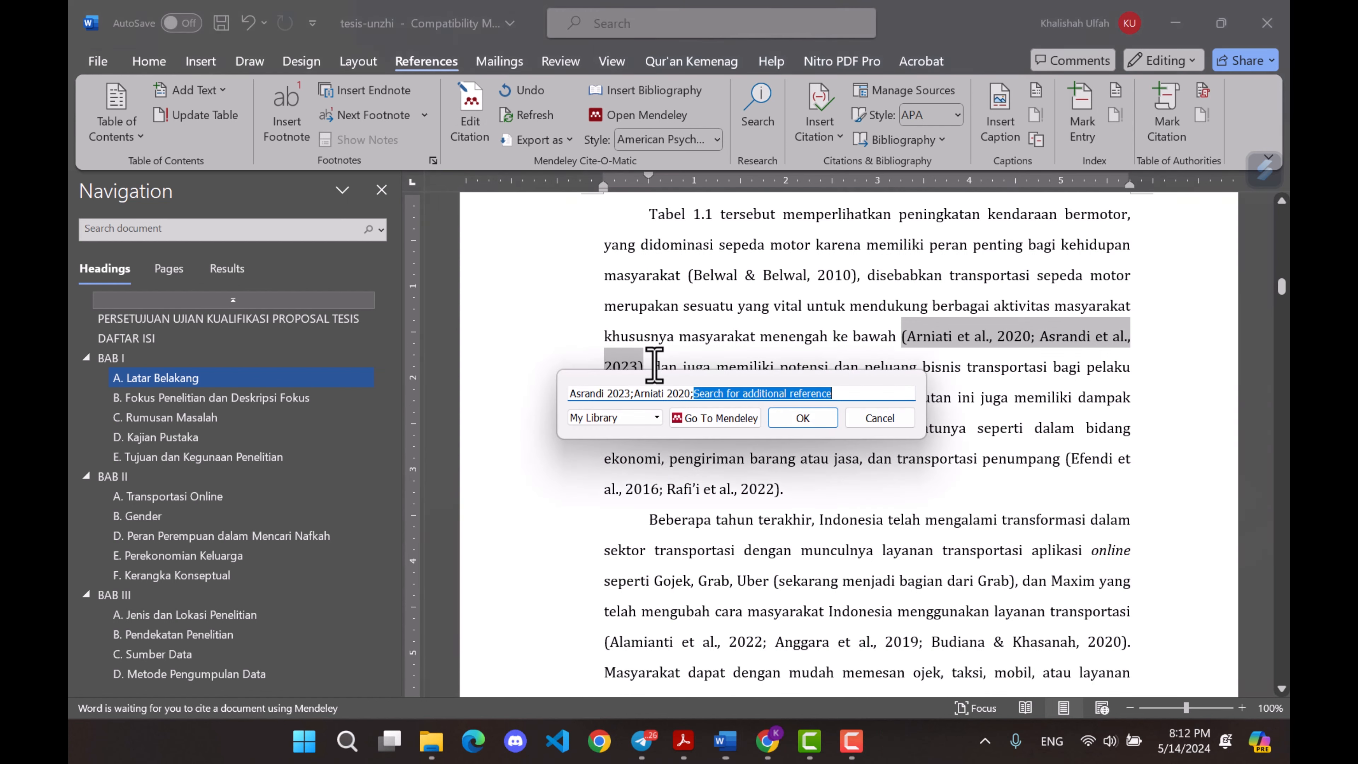
pyautogui.click(749, 398)
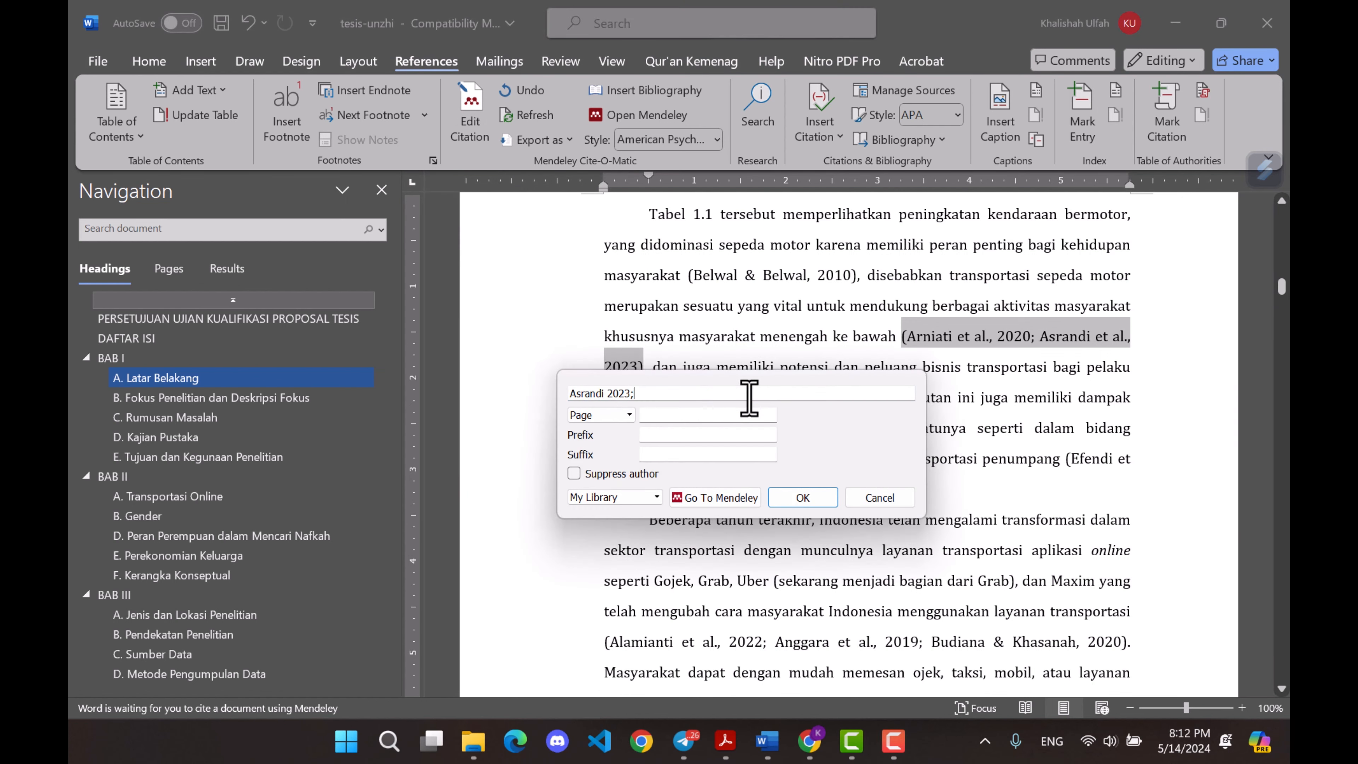
pyautogui.press('Return')
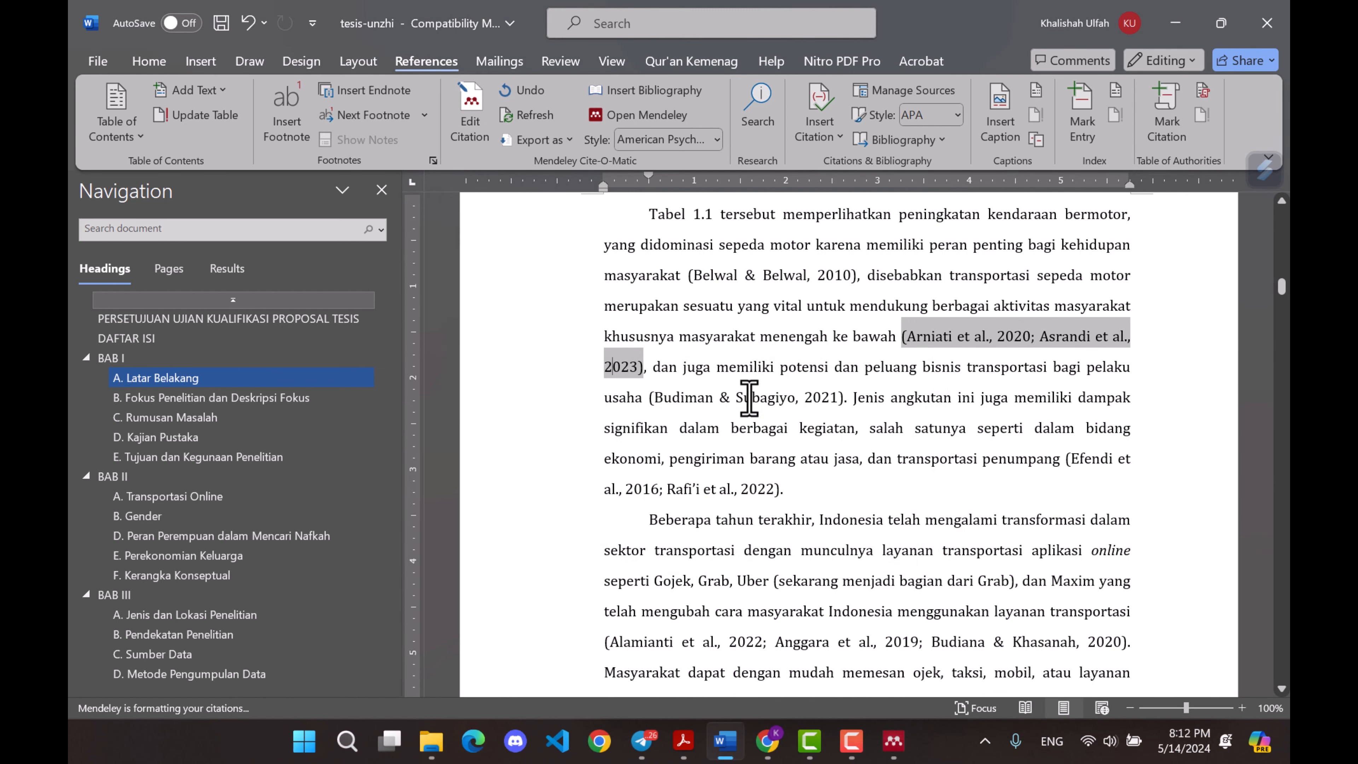
# - Refresh the Mendeley citations and bibliography, and check the shortened citation after "menengah ke bawah"
pyautogui.click(948, 341)
pyautogui.moveTo(888, 348); pyautogui.dragTo(1079, 346)
pyautogui.click(1000, 396)
pyautogui.scroll(-2, 258, 619)
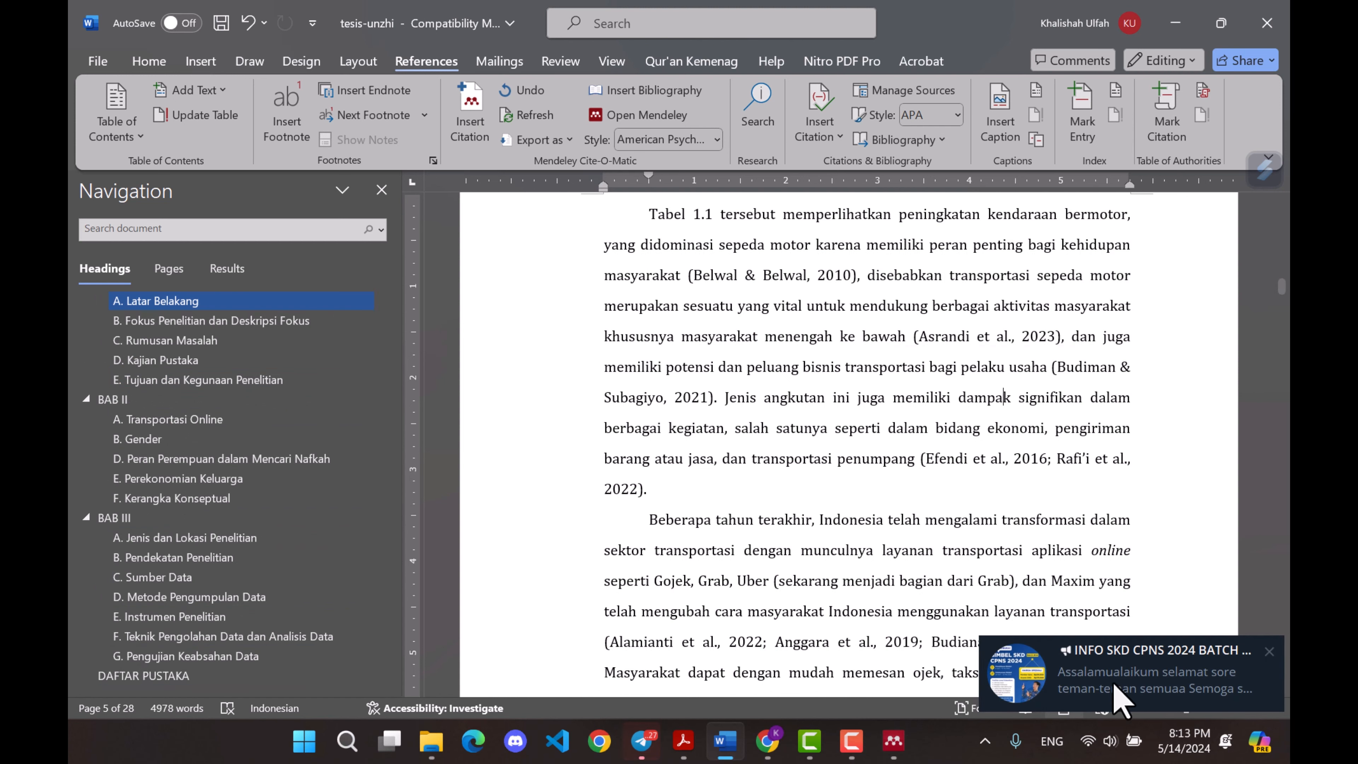
pyautogui.click(1269, 651)
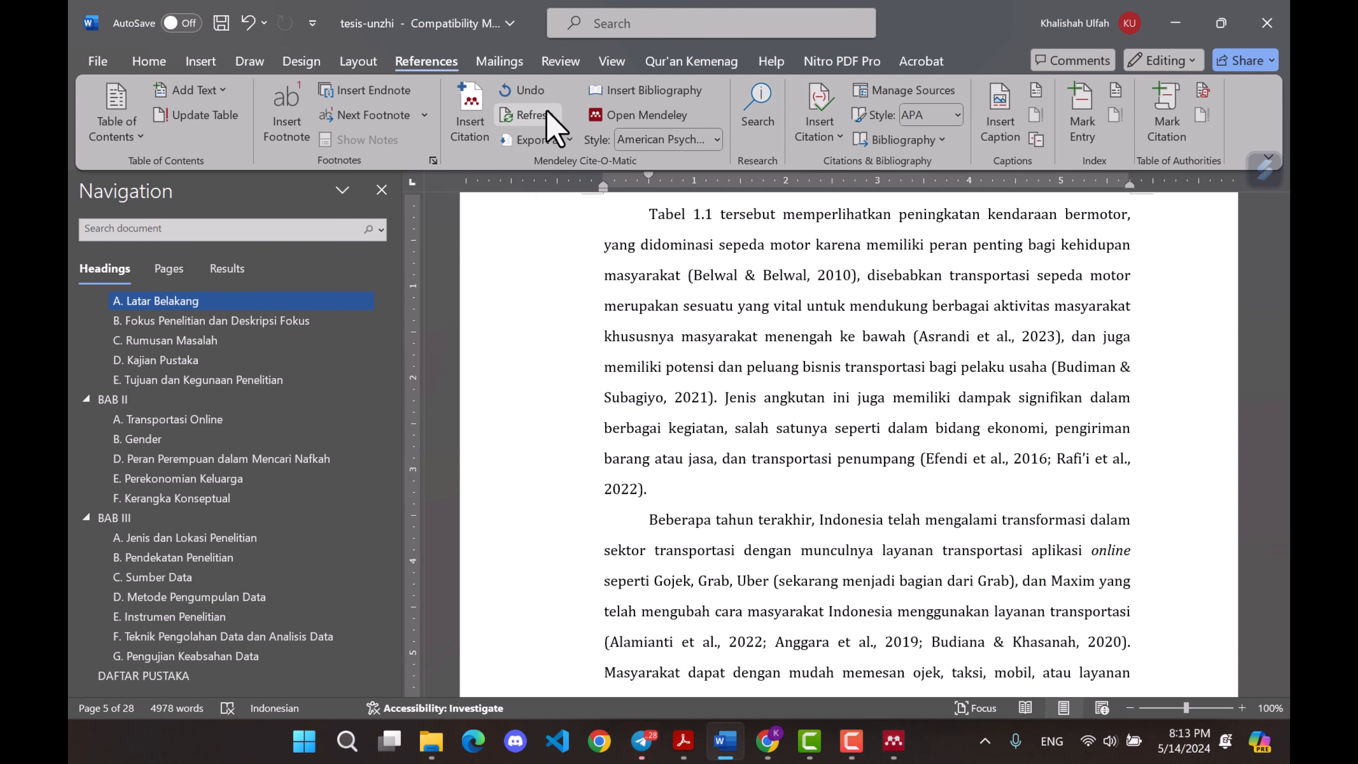
pyautogui.click(535, 115)
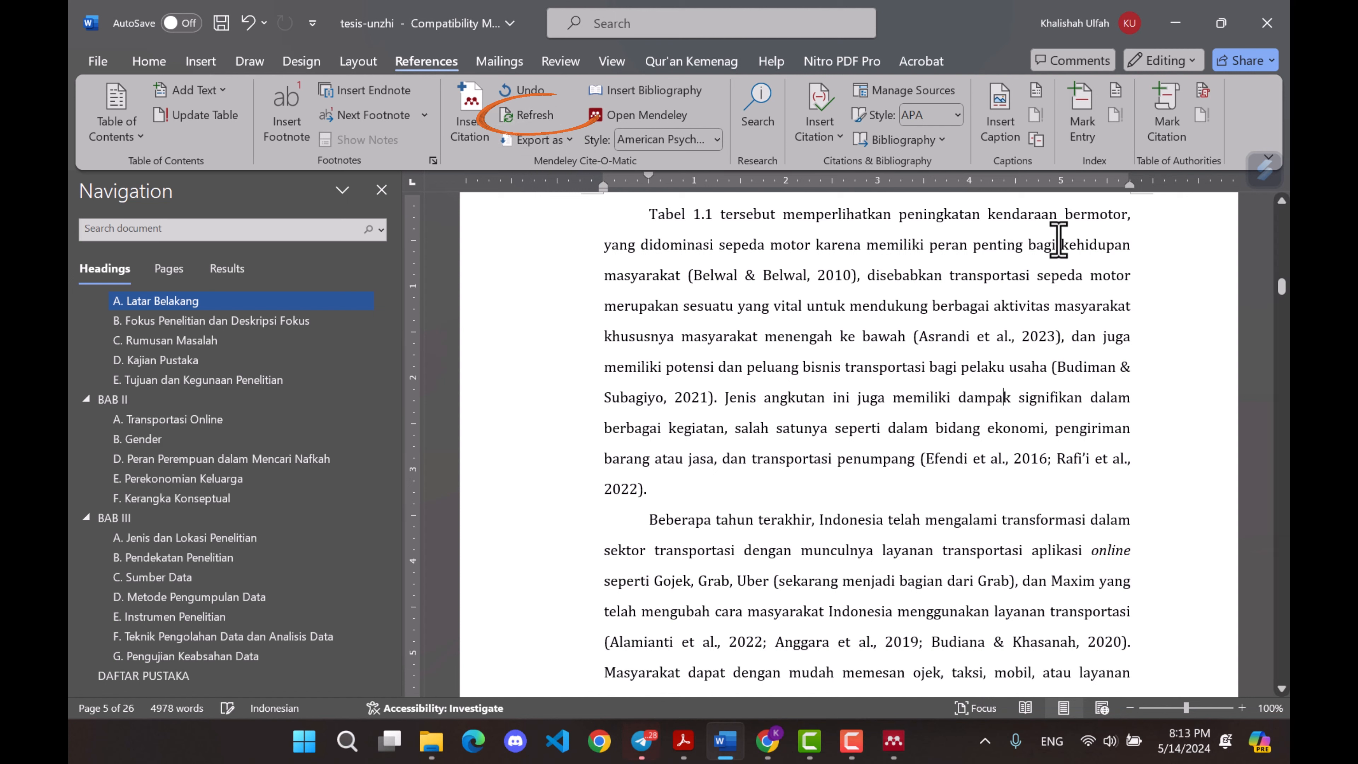
pyautogui.click(1035, 340)
pyautogui.doubleClick(1032, 341)
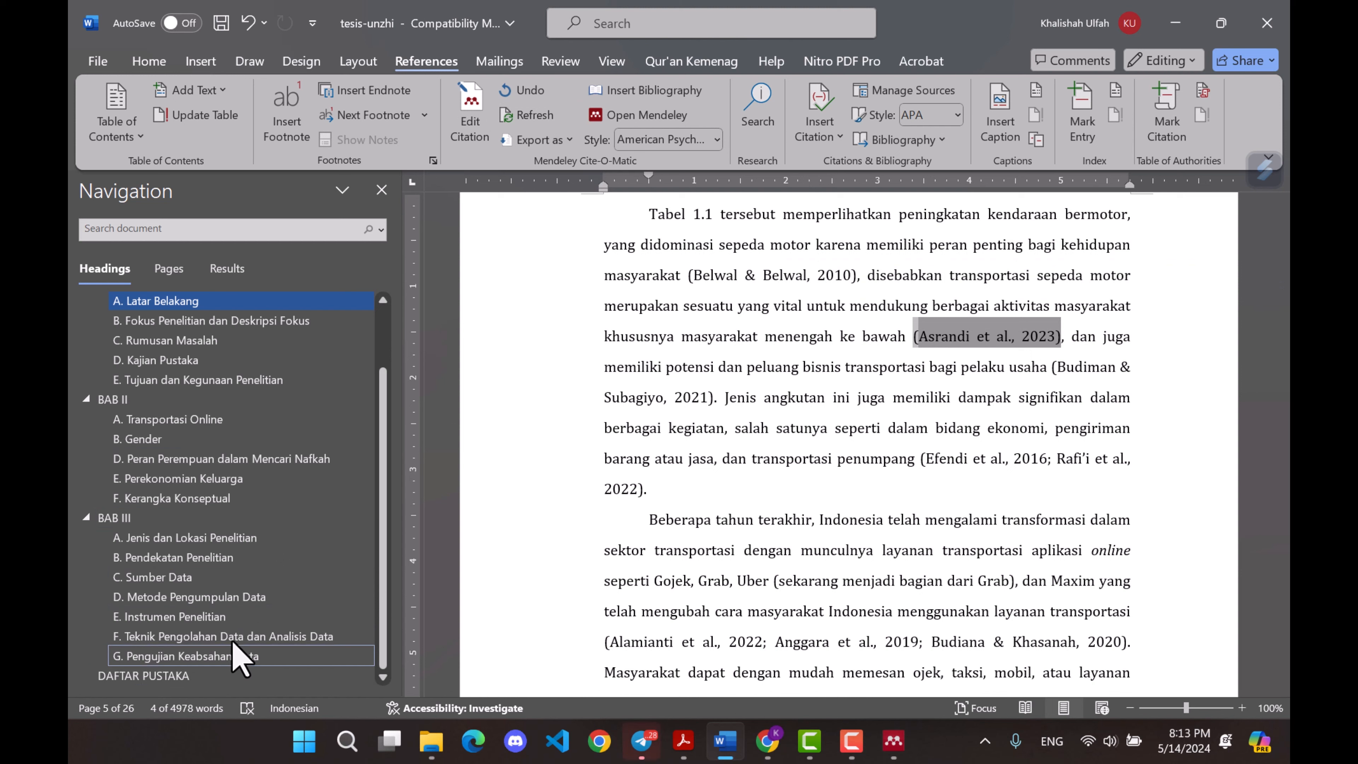
# - Change the Mendeley citation style to Universitas Gadjah Mada - Departemen Sejarah (Bahasa Indonesia)
pyautogui.click(832, 278)
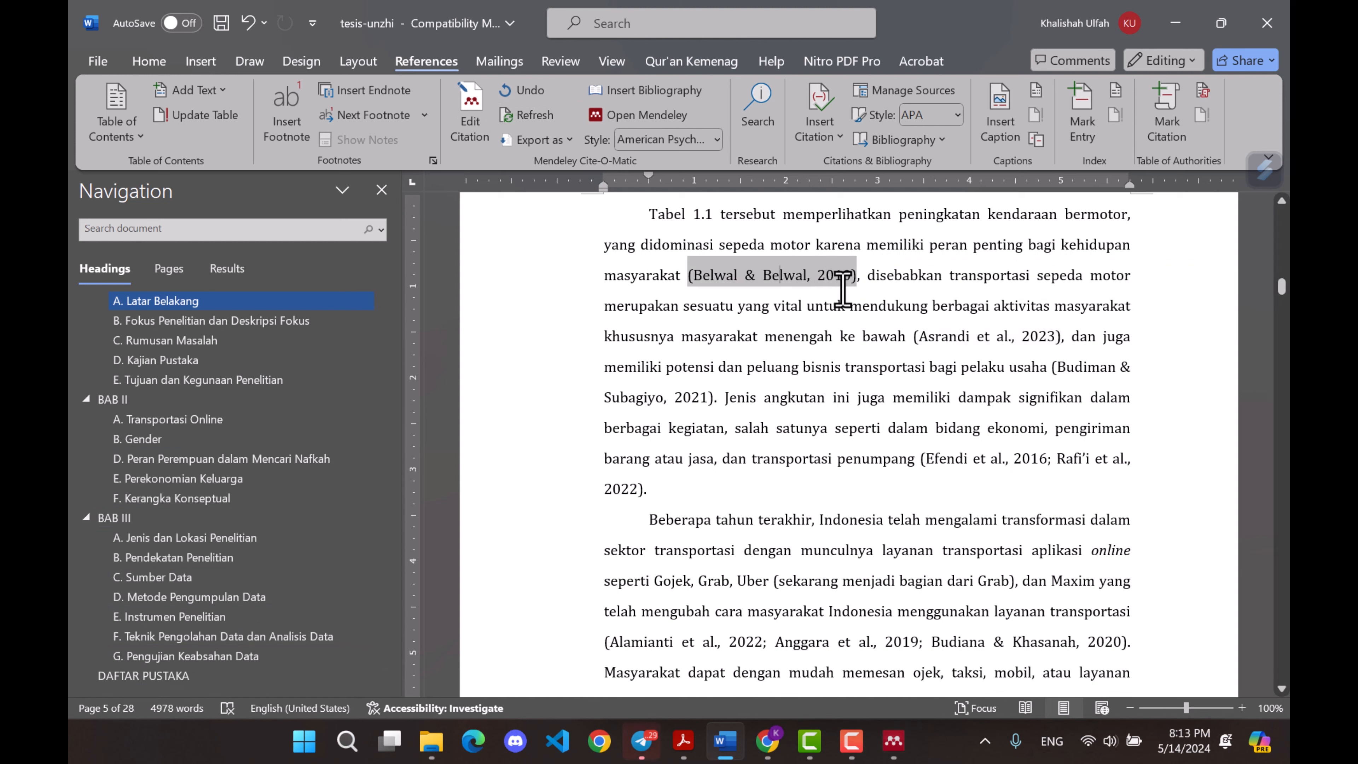
pyautogui.click(716, 140)
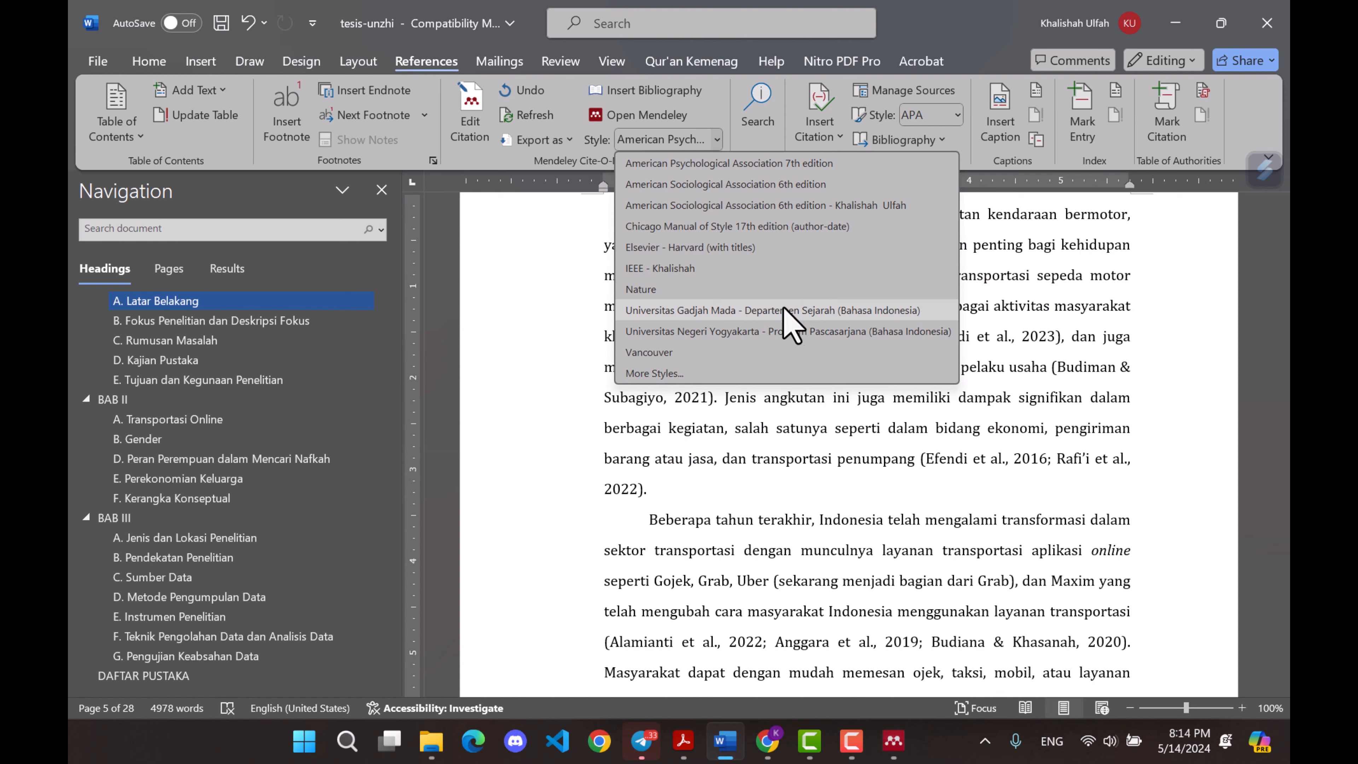
pyautogui.click(808, 311)
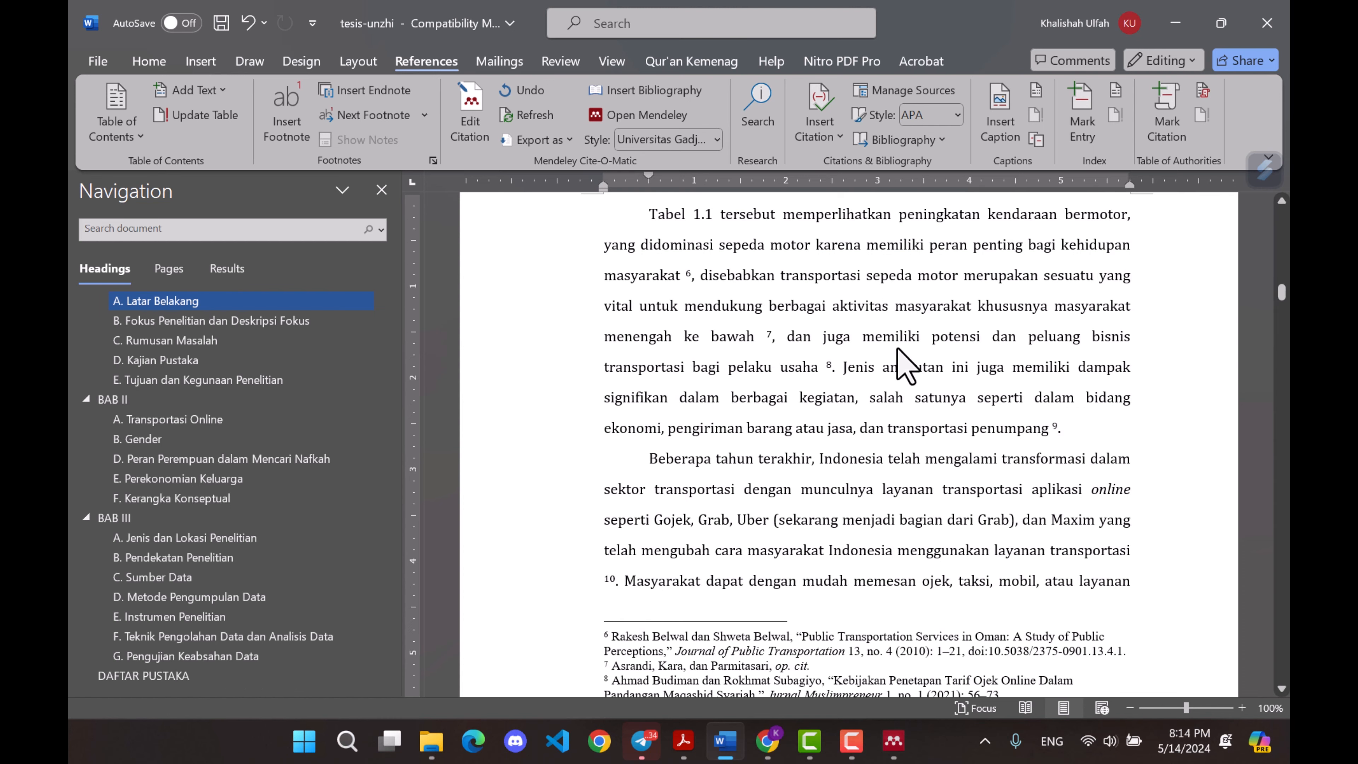
# - Examine the citation footnotes on the first two pages of the Latar Belakang section and their reference marks in the text
pyautogui.scroll(-5, 897, 350)
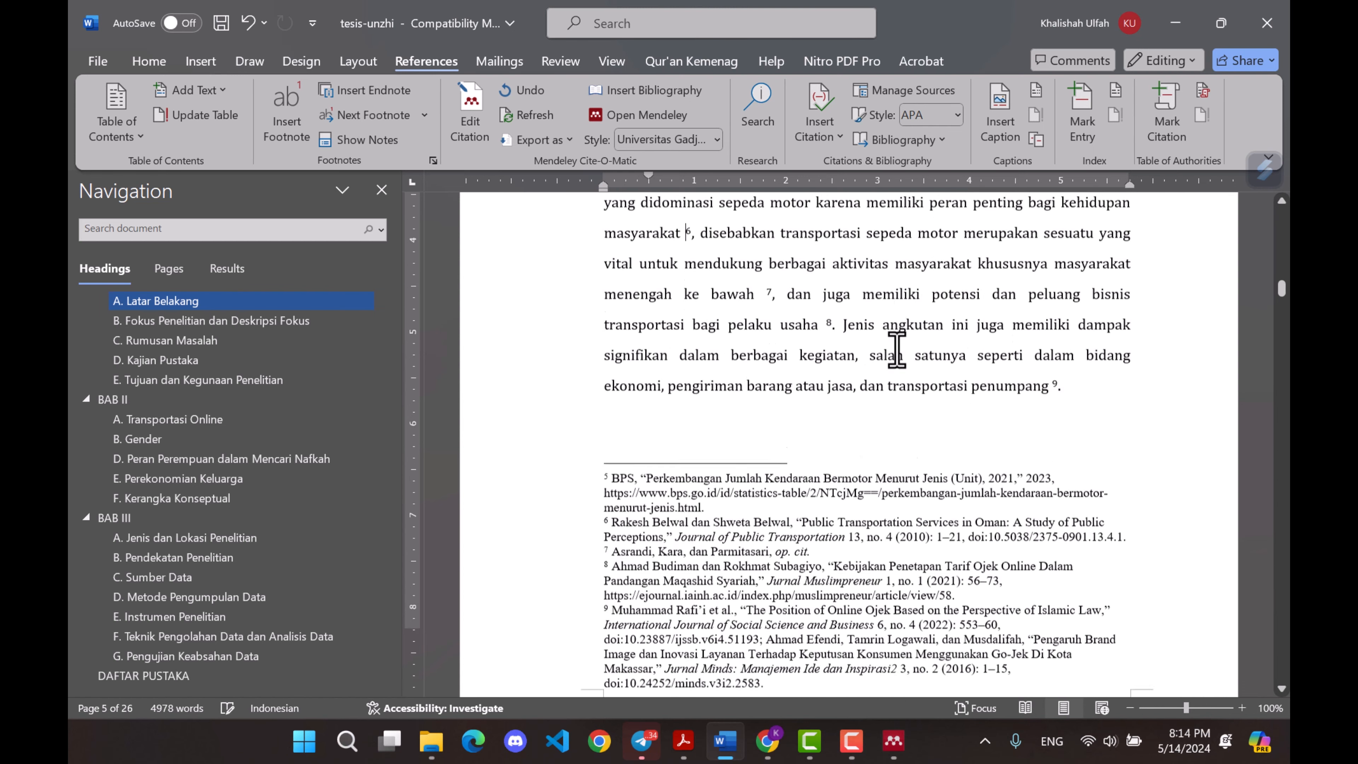
pyautogui.scroll(15, 898, 350)
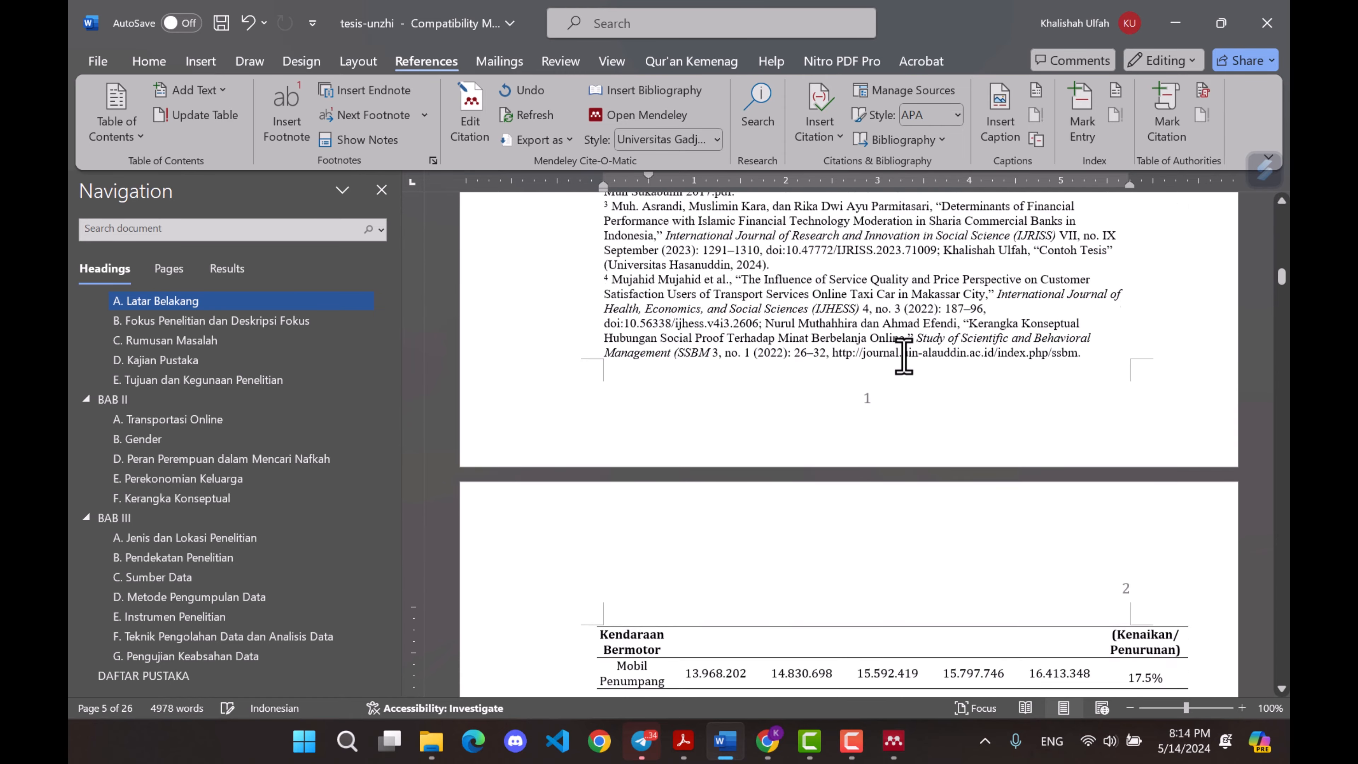
pyautogui.scroll(1, 904, 356)
pyautogui.moveTo(608, 314); pyautogui.dragTo(1093, 546)
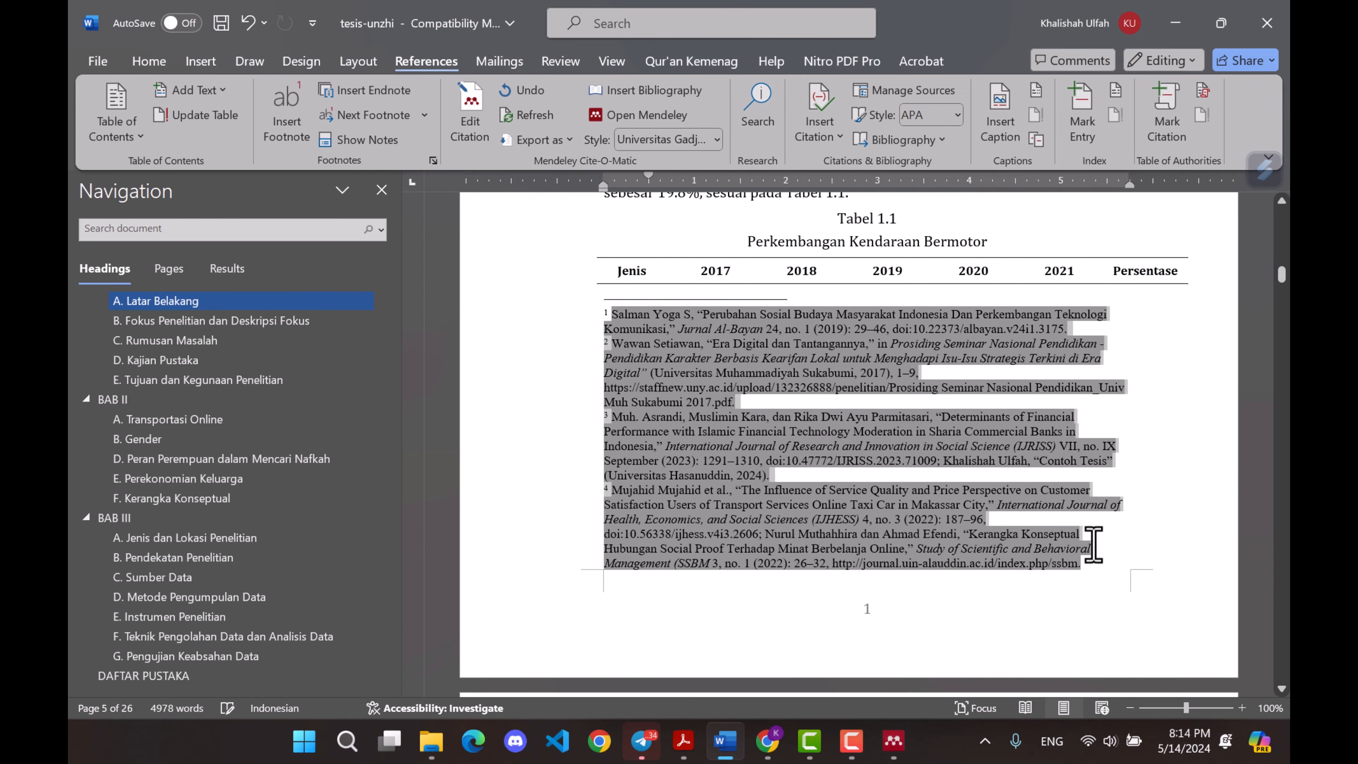
pyautogui.click(1094, 571)
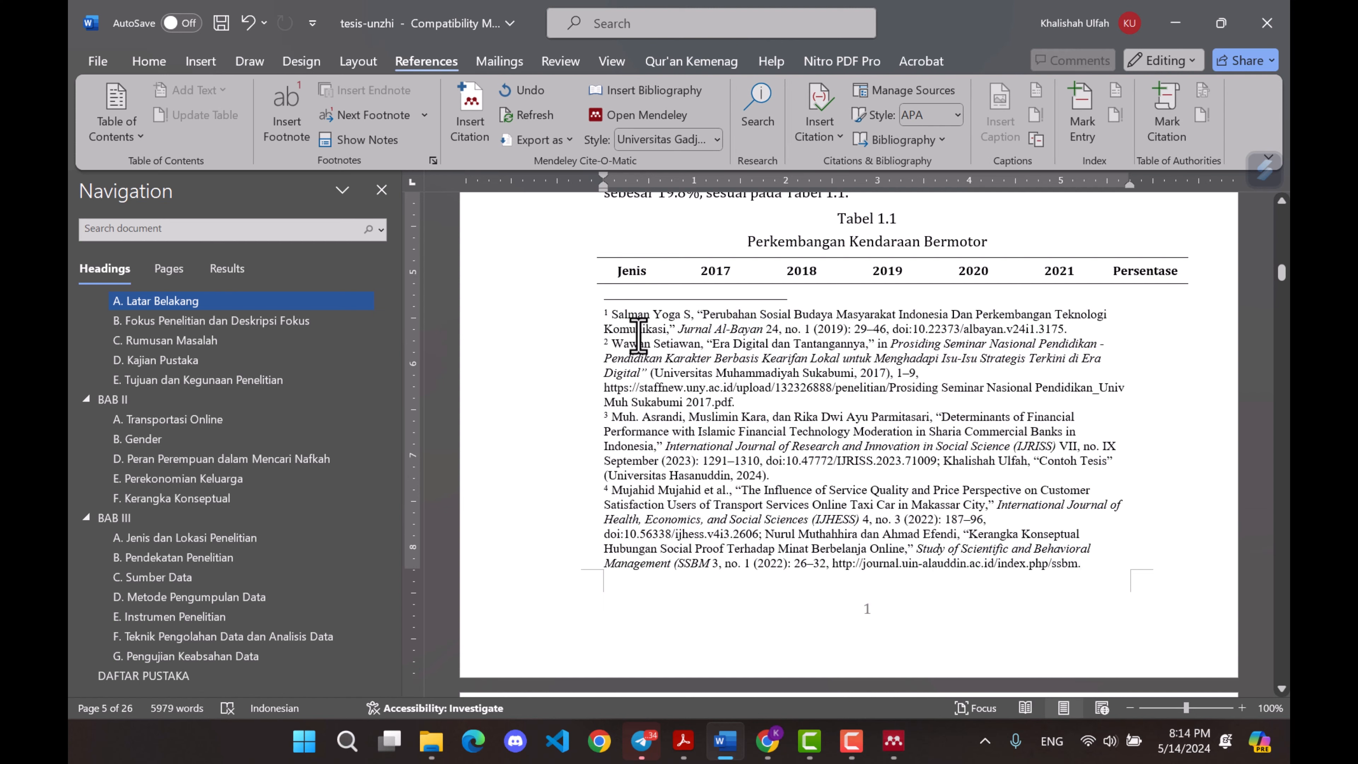
pyautogui.click(611, 315)
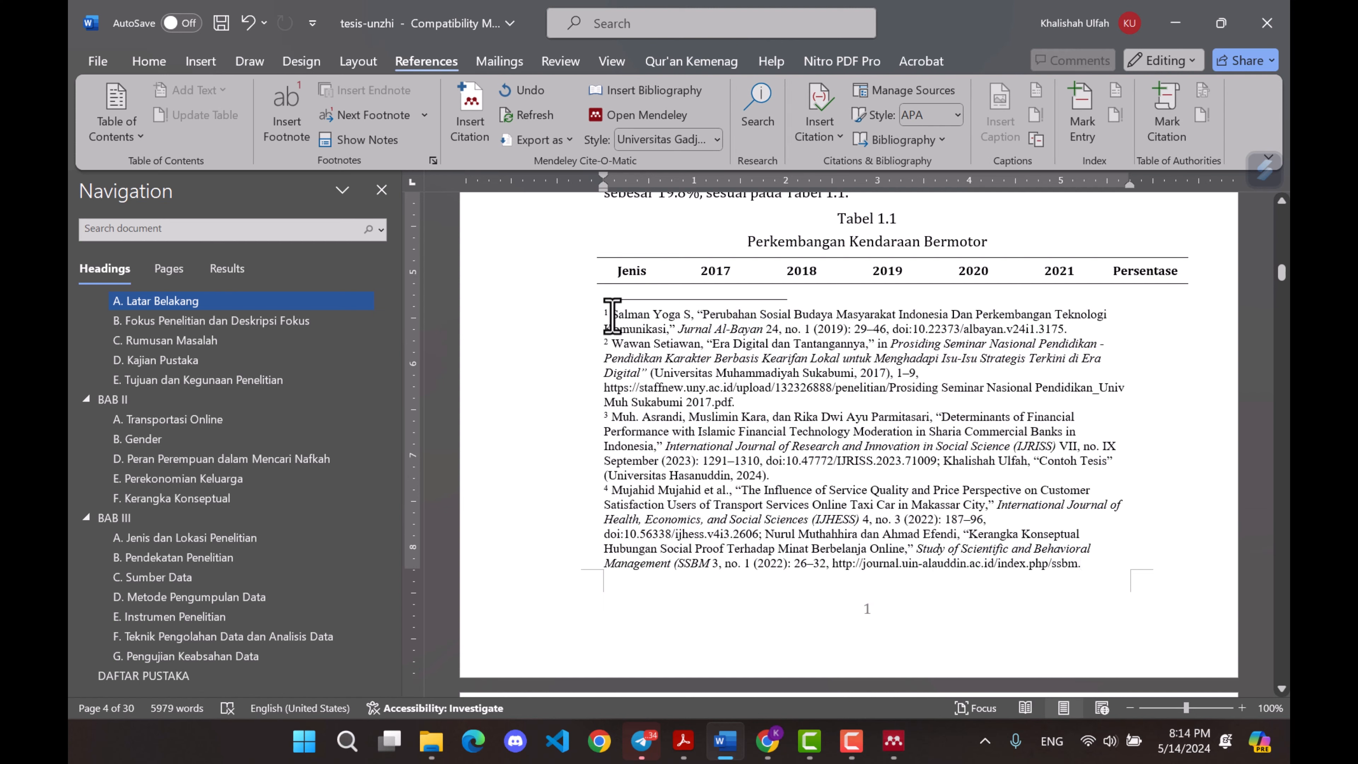
pyautogui.tripleClick(637, 327)
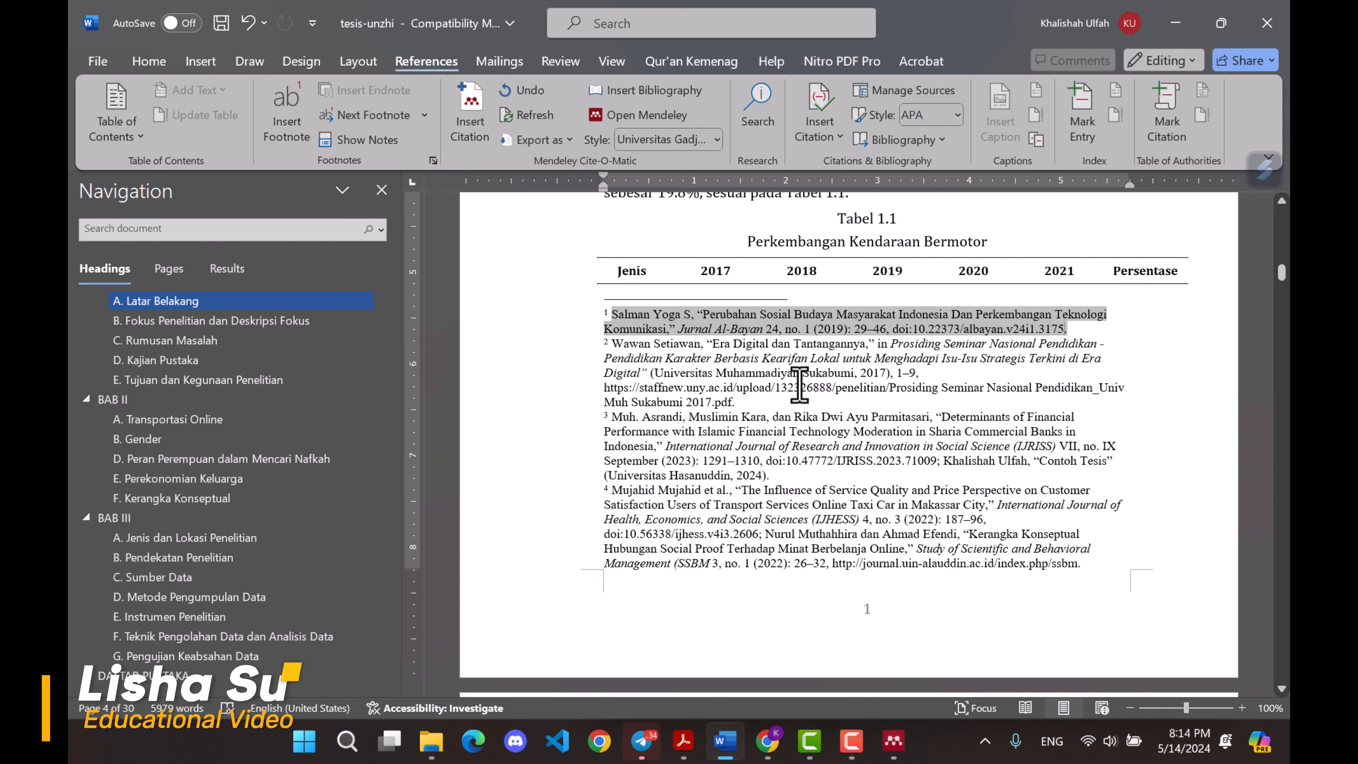
pyautogui.scroll(6, 800, 384)
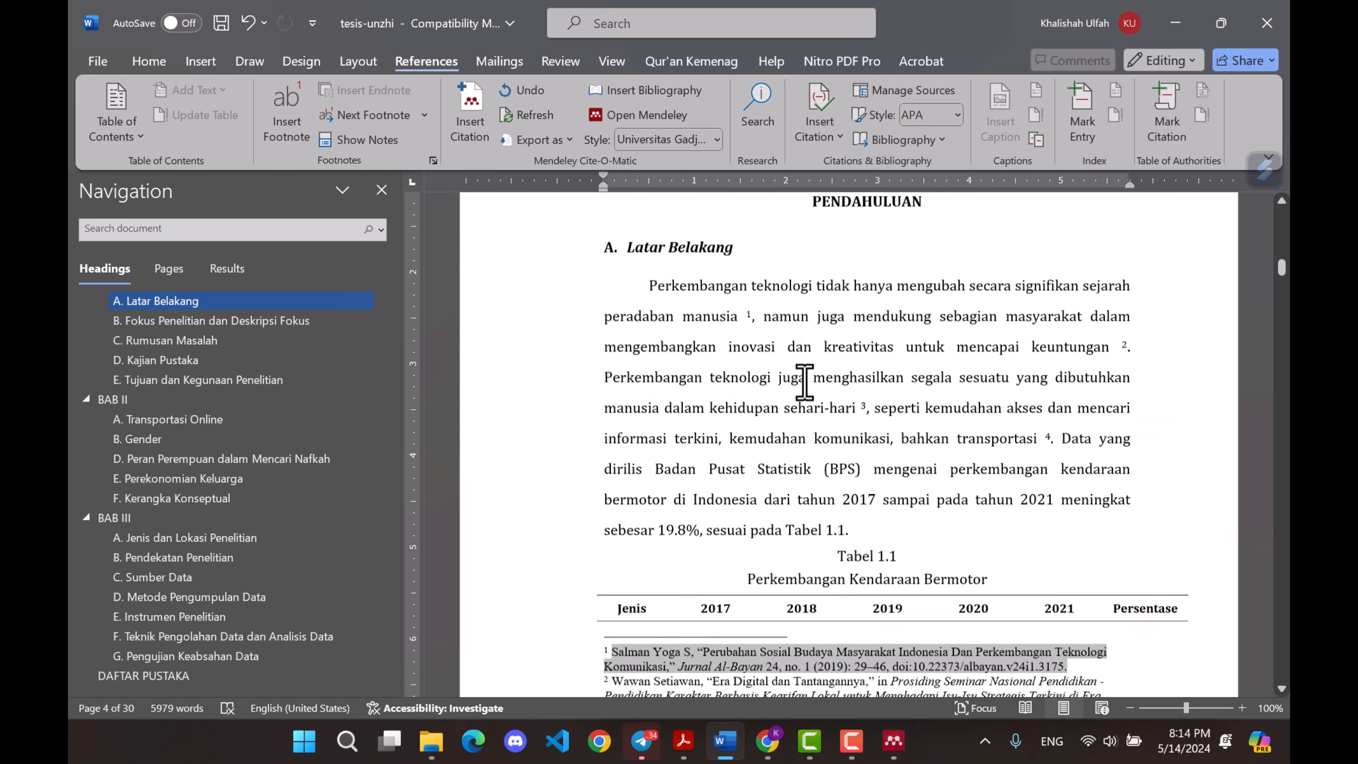
pyautogui.scroll(-4, 805, 383)
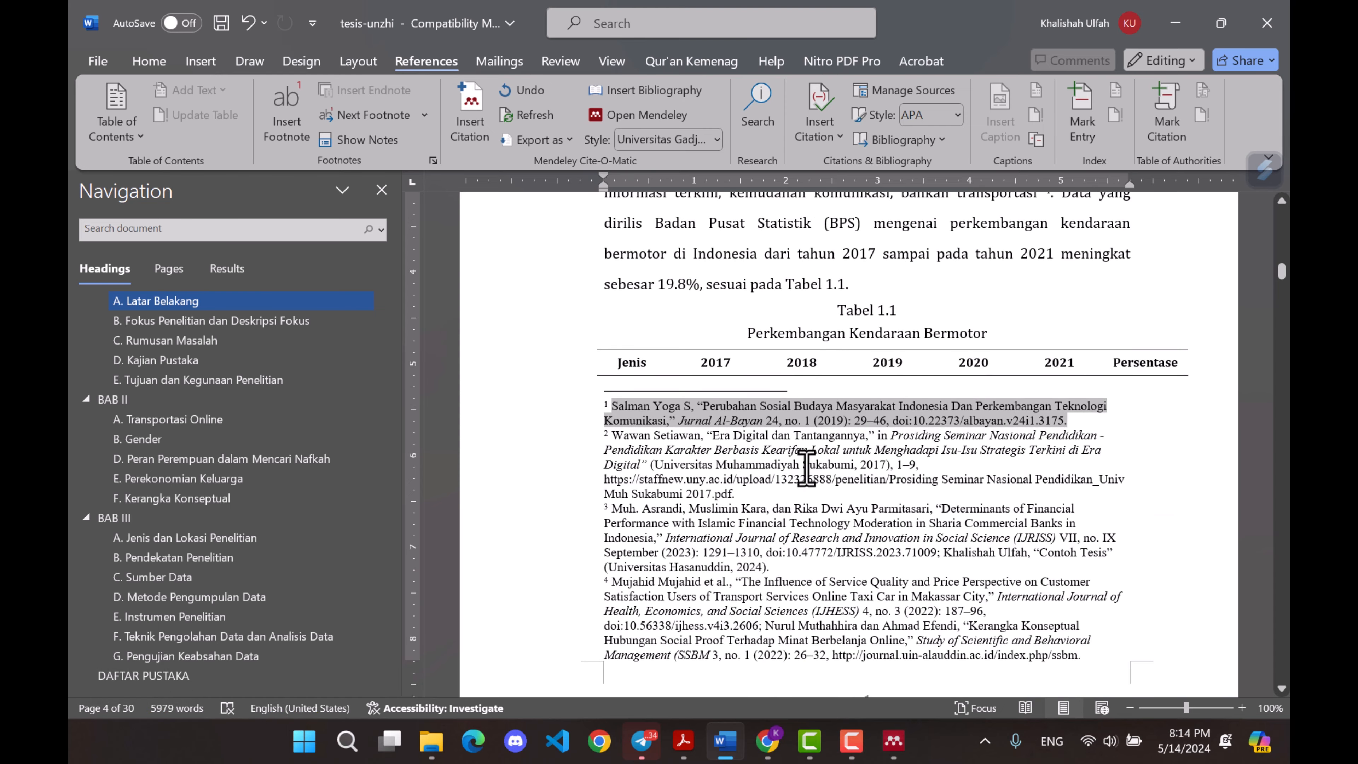
pyautogui.scroll(-2, 807, 467)
pyautogui.scroll(-10, 816, 471)
pyautogui.scroll(-3, 813, 470)
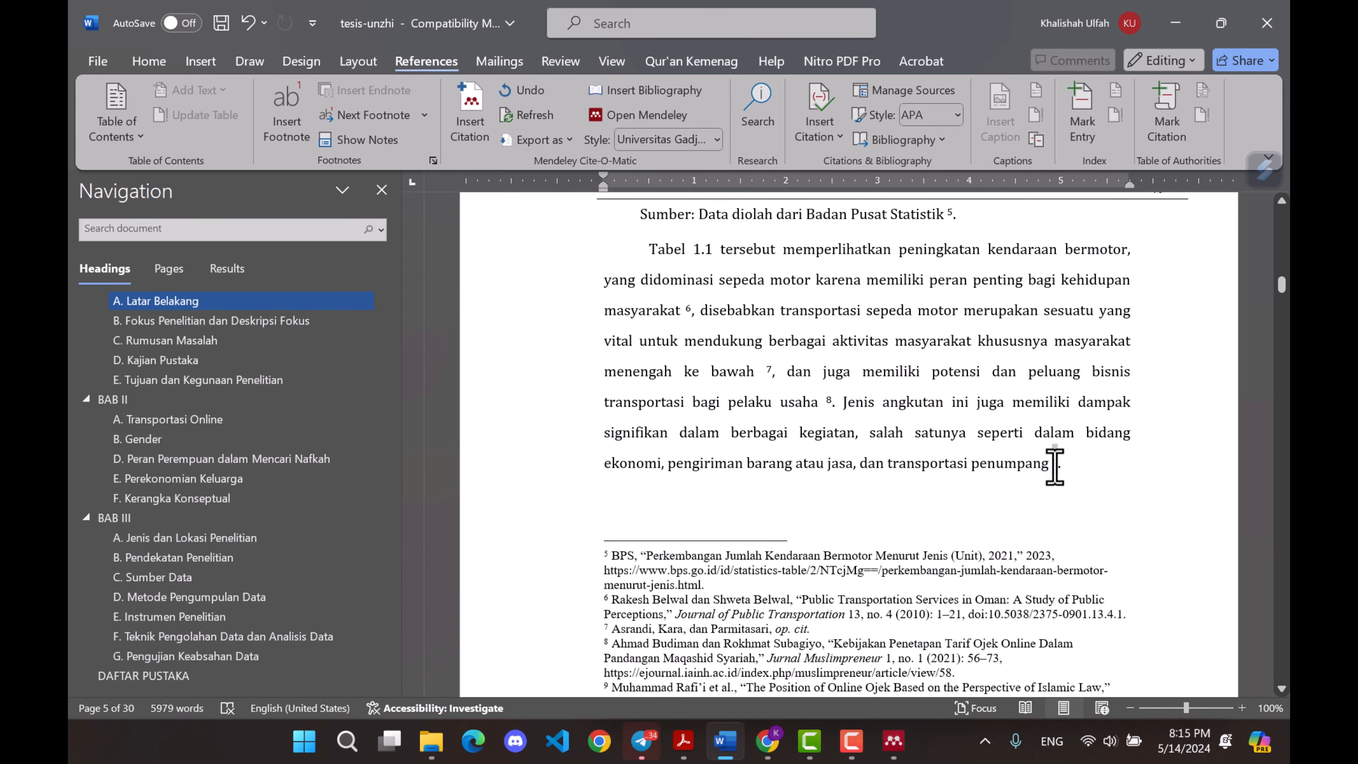
# - Examine how footnote 9, cited after "transportasi penumpang", lists its combined references
pyautogui.click(1055, 465)
pyautogui.scroll(-3, 941, 538)
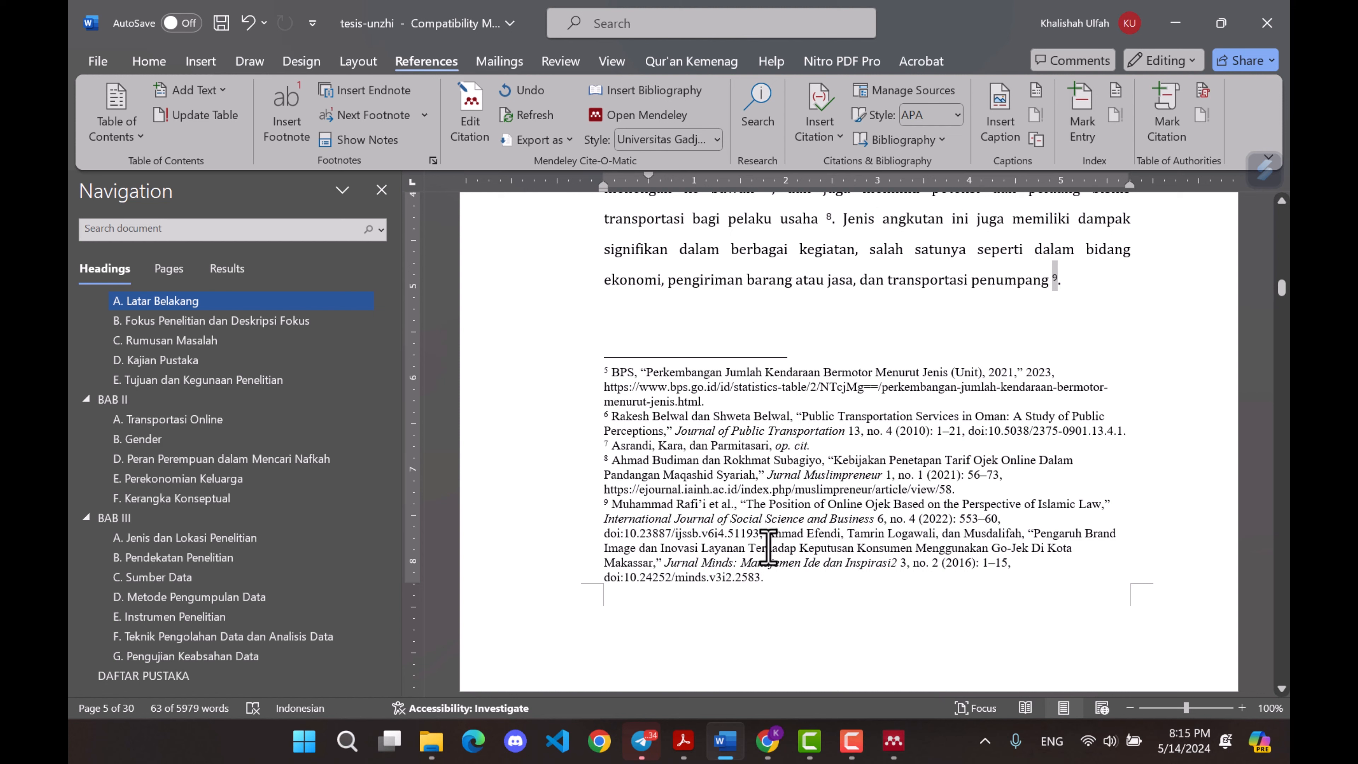
pyautogui.moveTo(761, 536); pyautogui.dragTo(621, 506)
pyautogui.moveTo(766, 535); pyautogui.dragTo(776, 578)
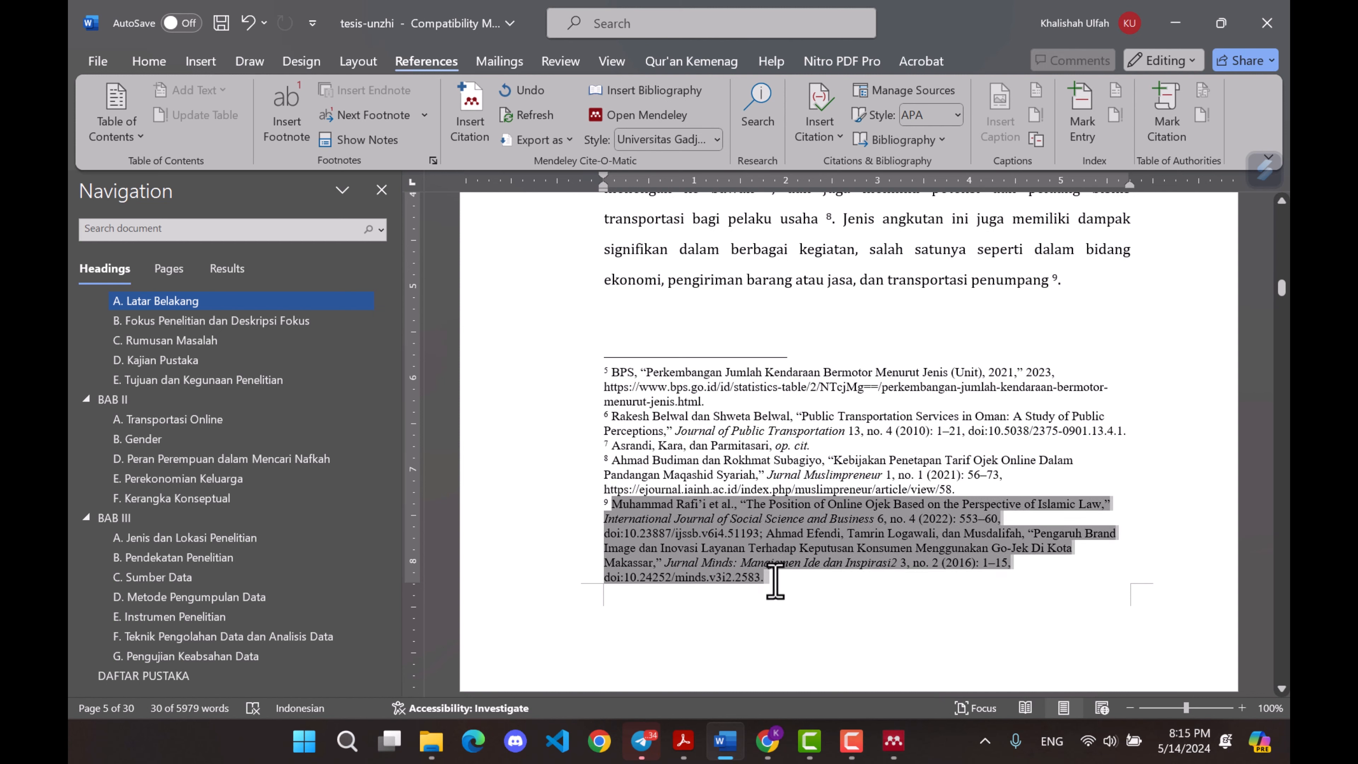
pyautogui.click(776, 580)
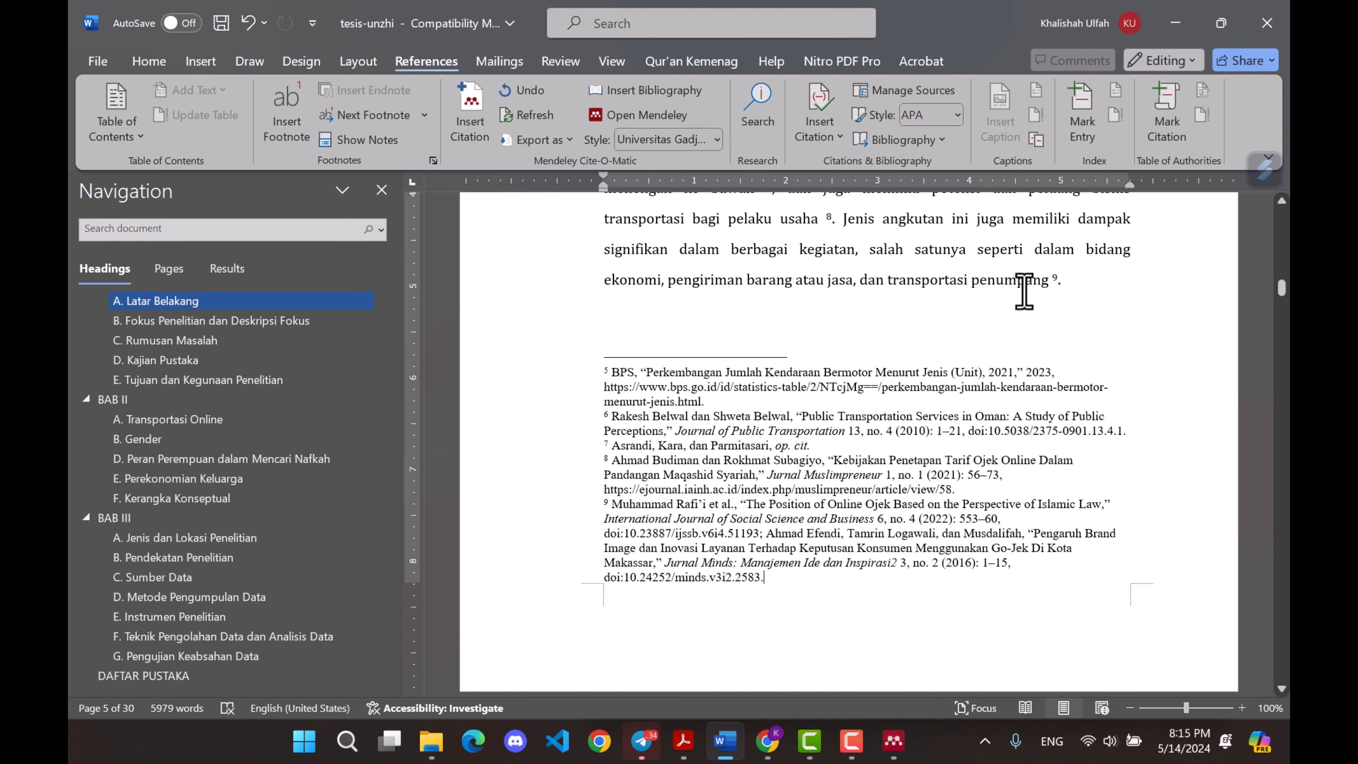
# - Inspect the references combined in the footnote 9 citation in the Mendeley citation editor without changing them
pyautogui.click(1058, 289)
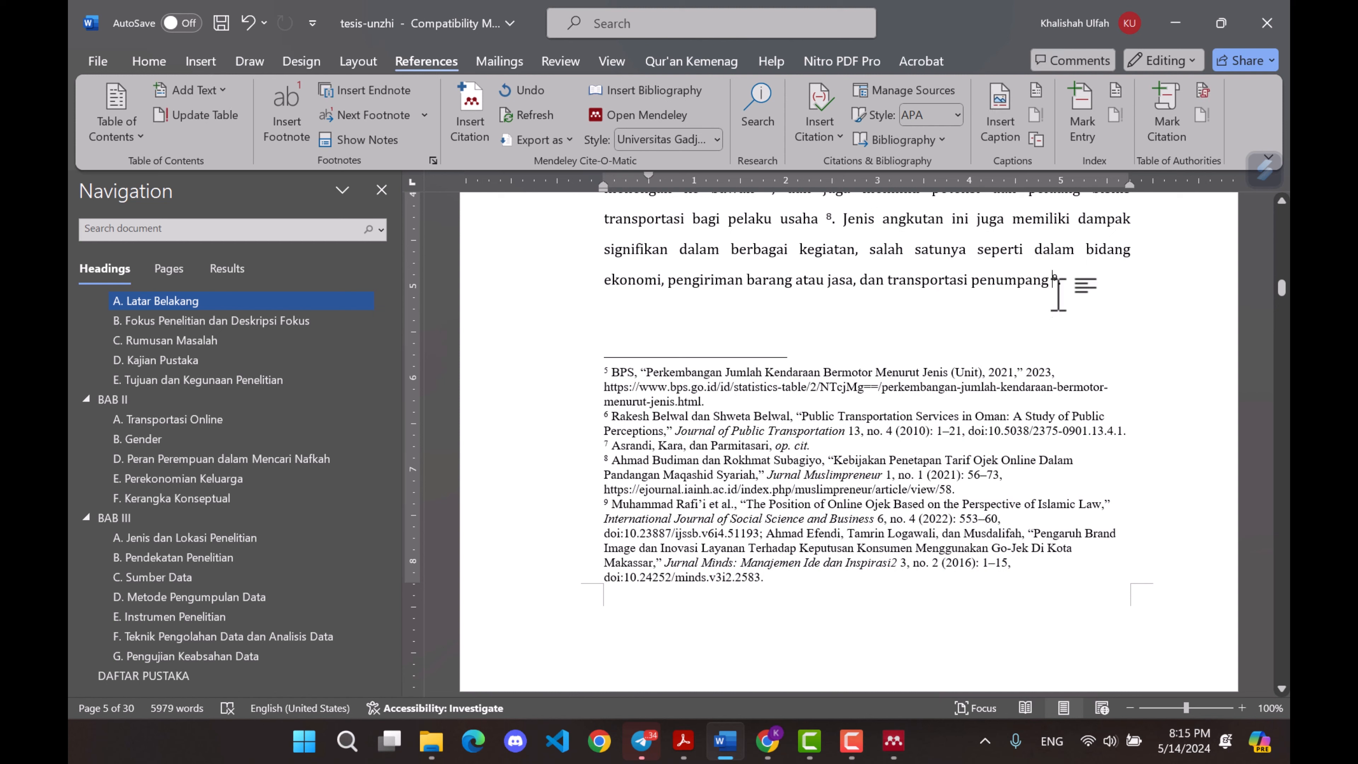
pyautogui.click(1061, 279)
pyautogui.moveTo(1060, 279); pyautogui.dragTo(1053, 278)
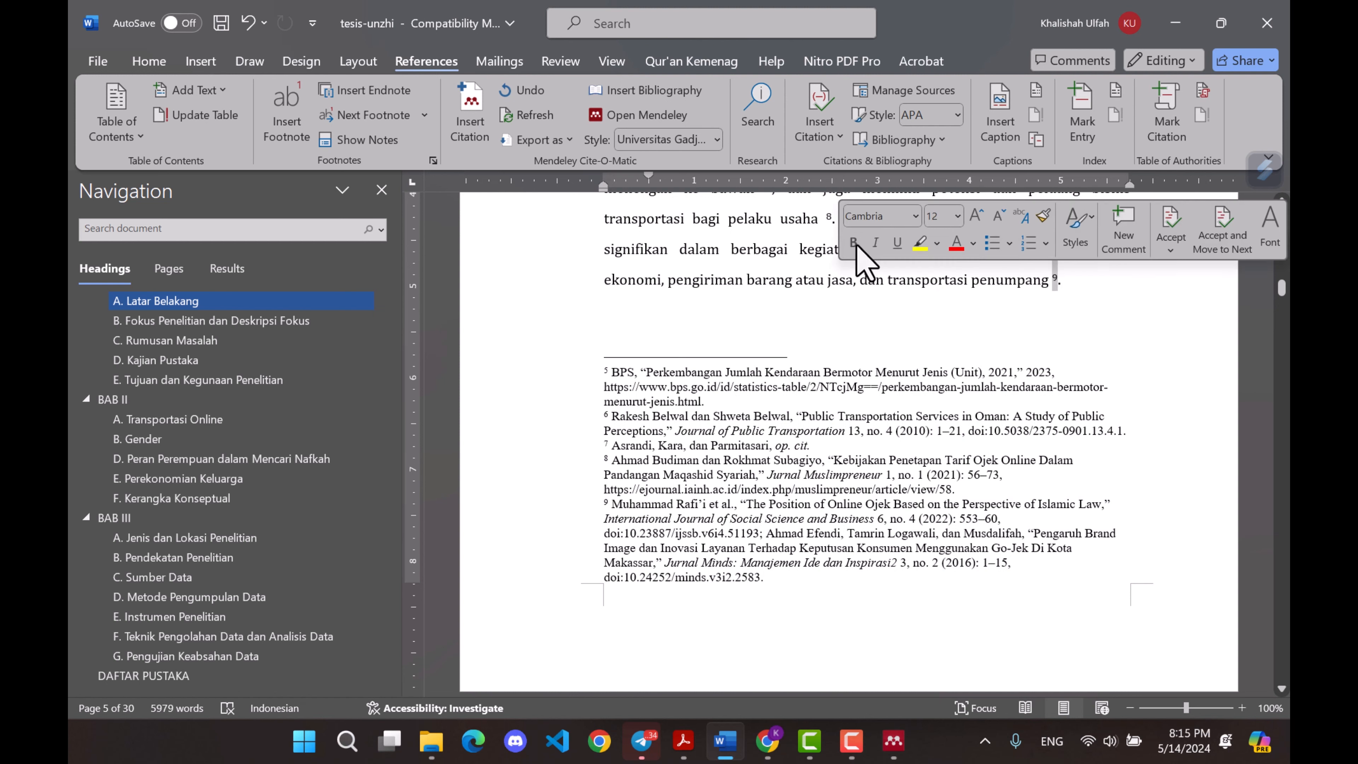
pyautogui.click(470, 117)
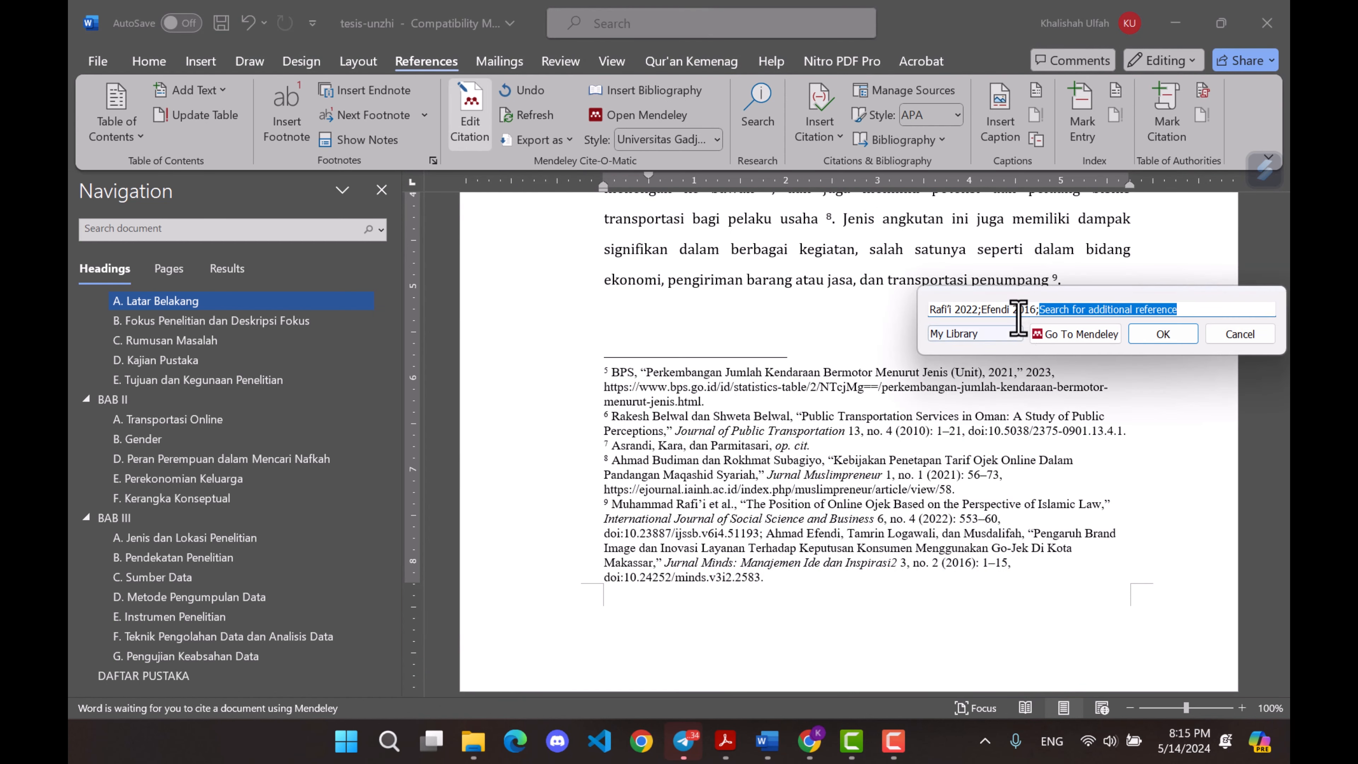
pyautogui.click(983, 310)
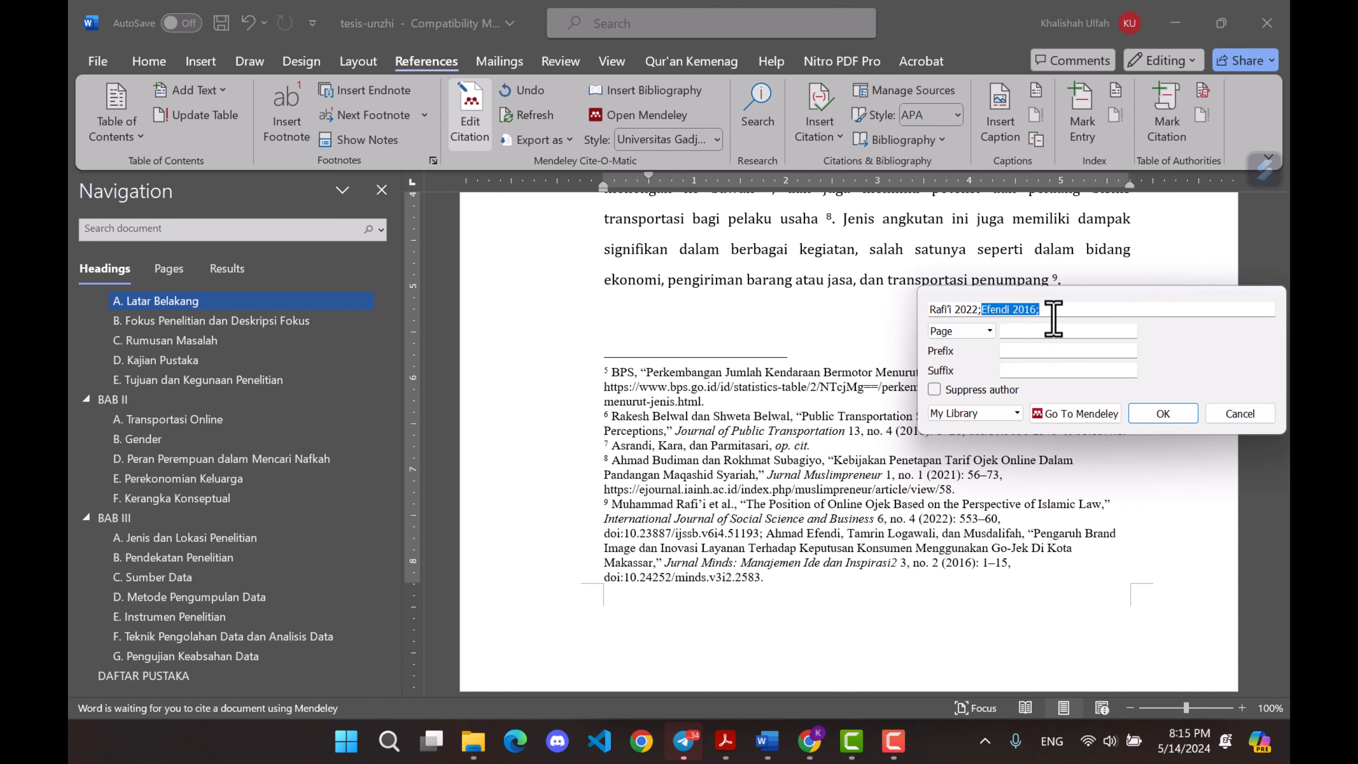
pyautogui.click(1238, 420)
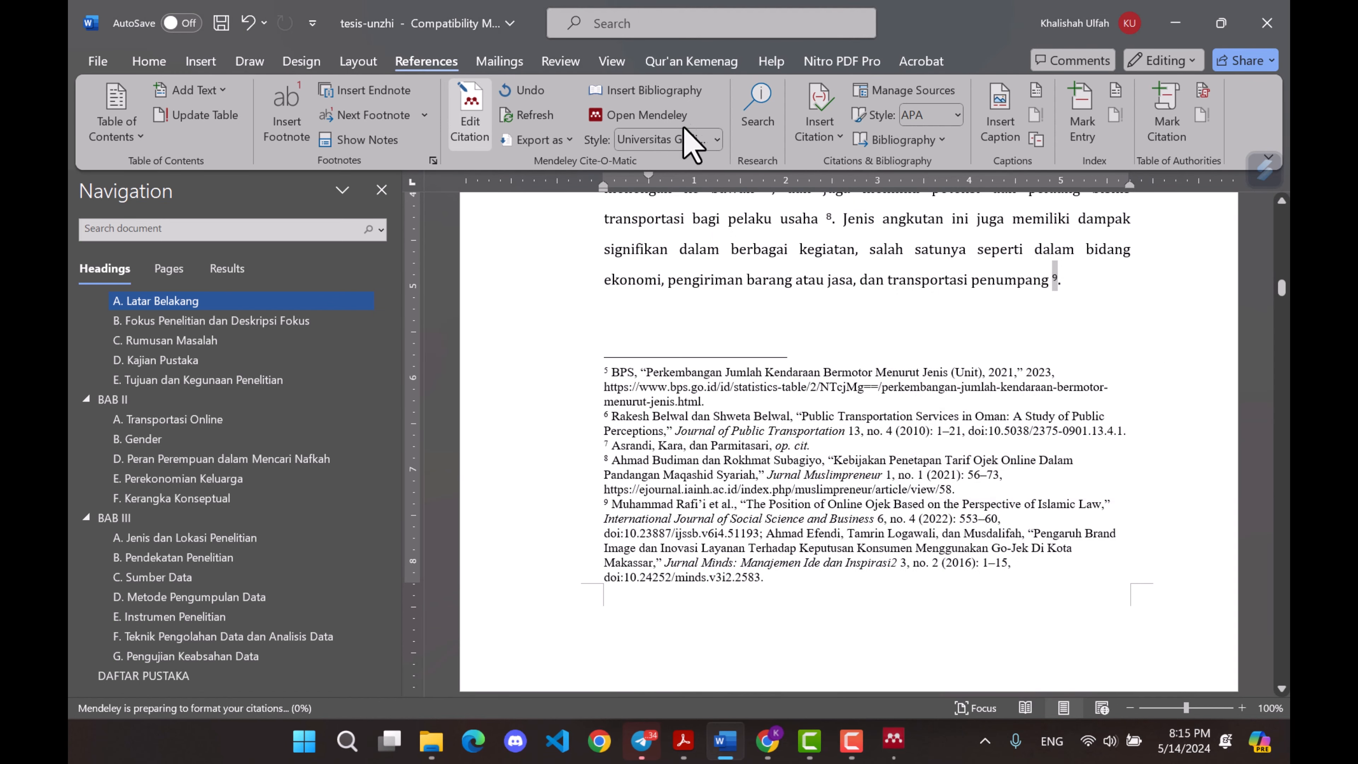
# - Examine how the DAFTAR PUSTAKA bibliography entries are formatted under the Universitas Gadjah Mada citation style
pyautogui.click(171, 676)
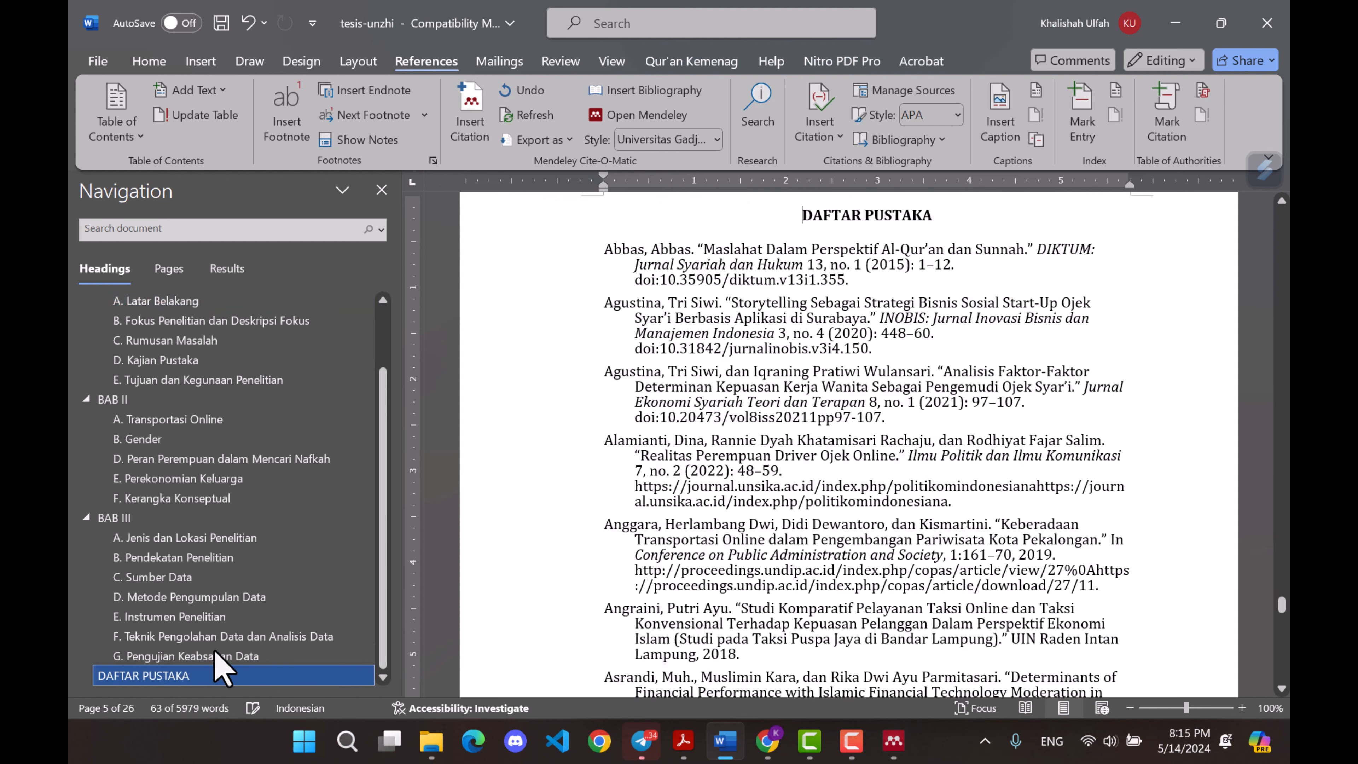
pyautogui.moveTo(620, 254); pyautogui.dragTo(819, 623)
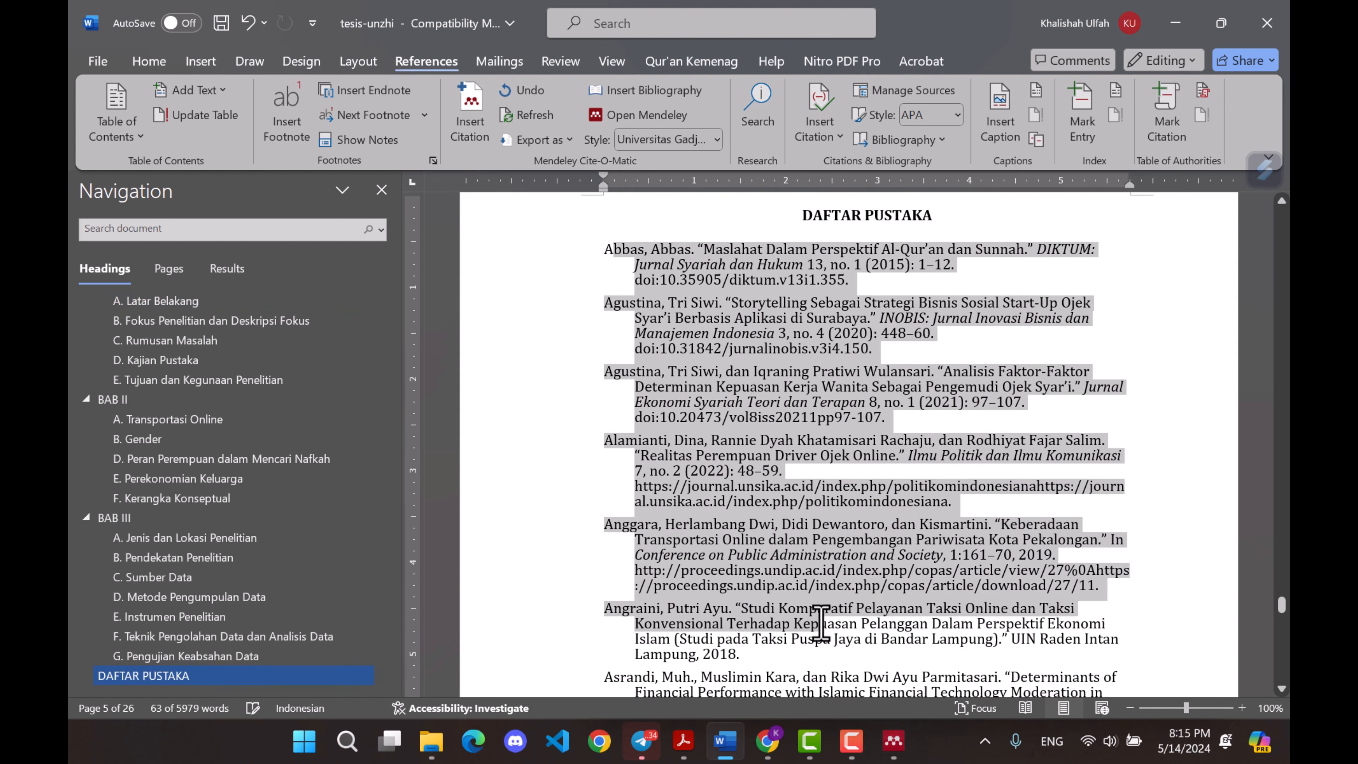
pyautogui.scroll(-5, 820, 615)
pyautogui.scroll(-7, 820, 616)
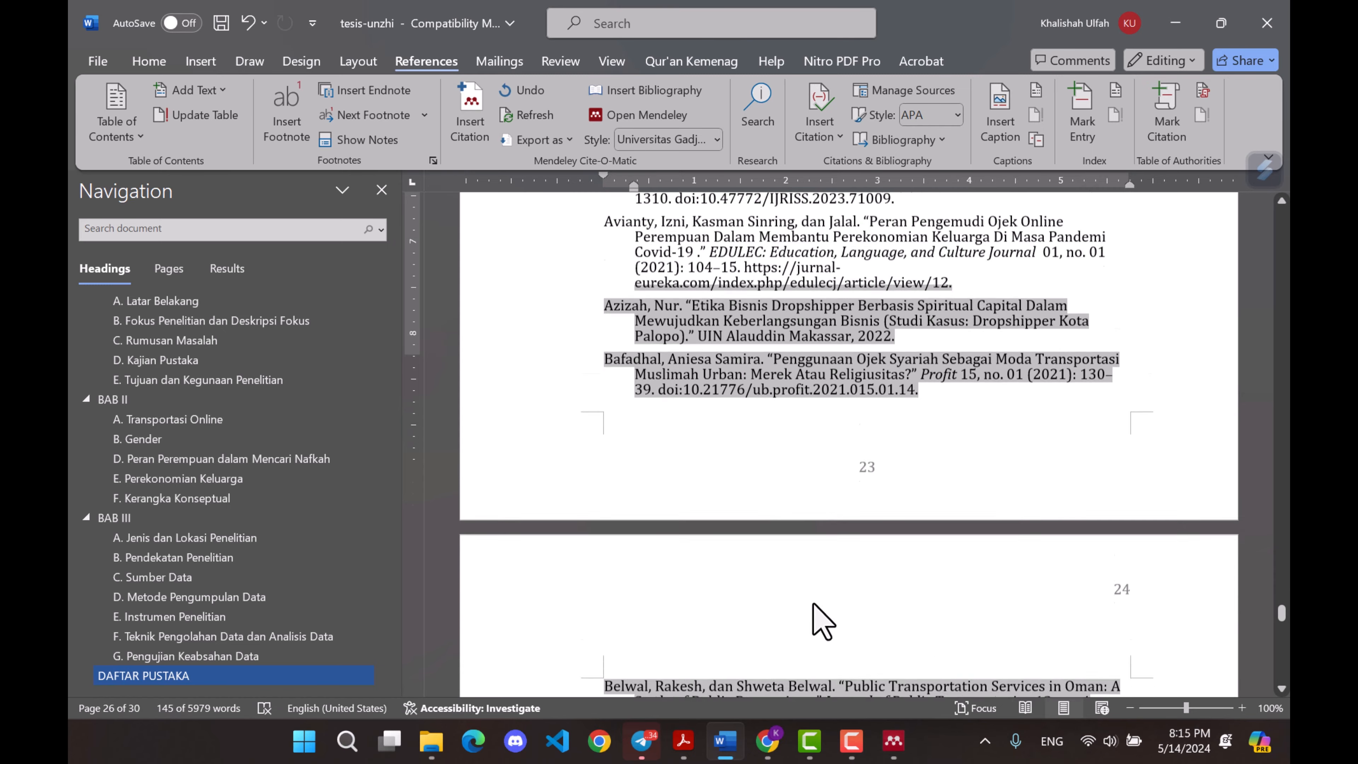
# - Review the in-text reference marks and footnotes 1 to 4 on the first page of the Latar Belakang section
pyautogui.click(178, 302)
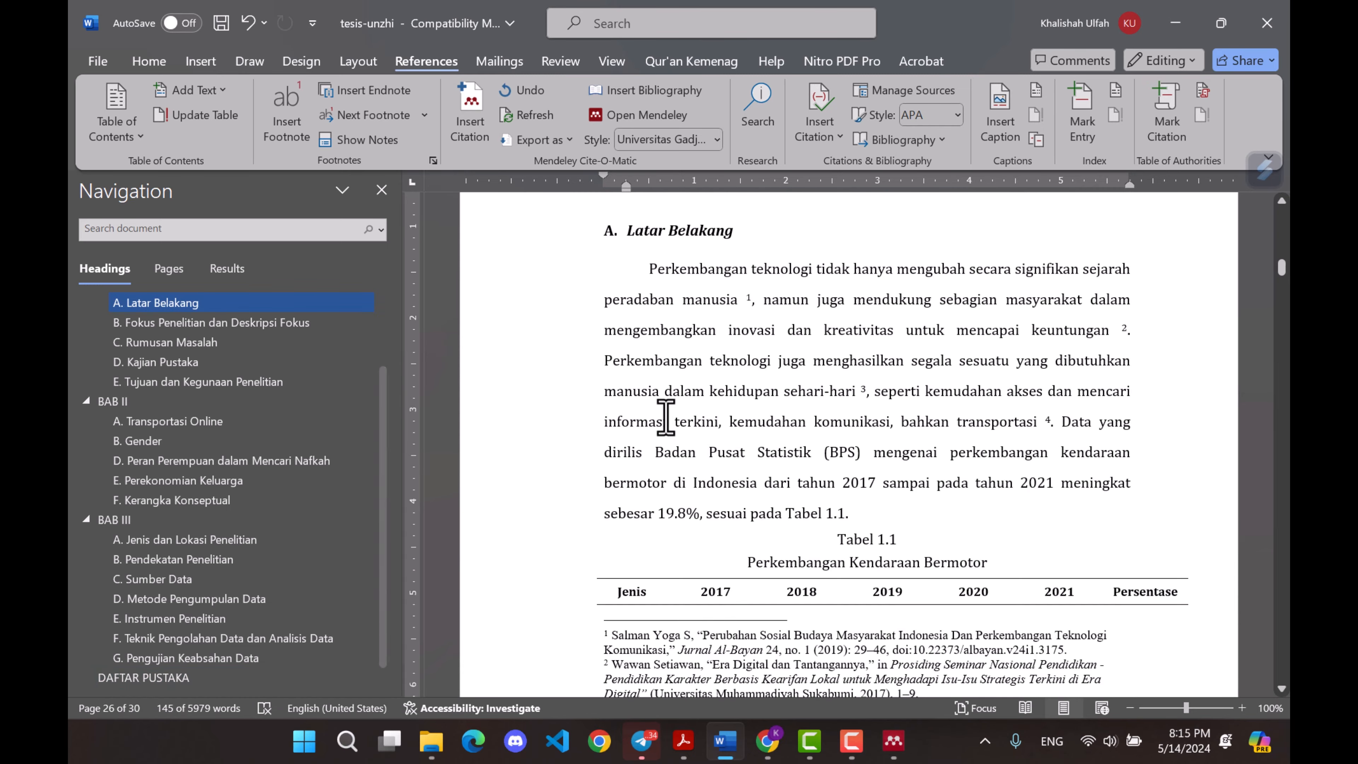
pyautogui.scroll(-3, 833, 495)
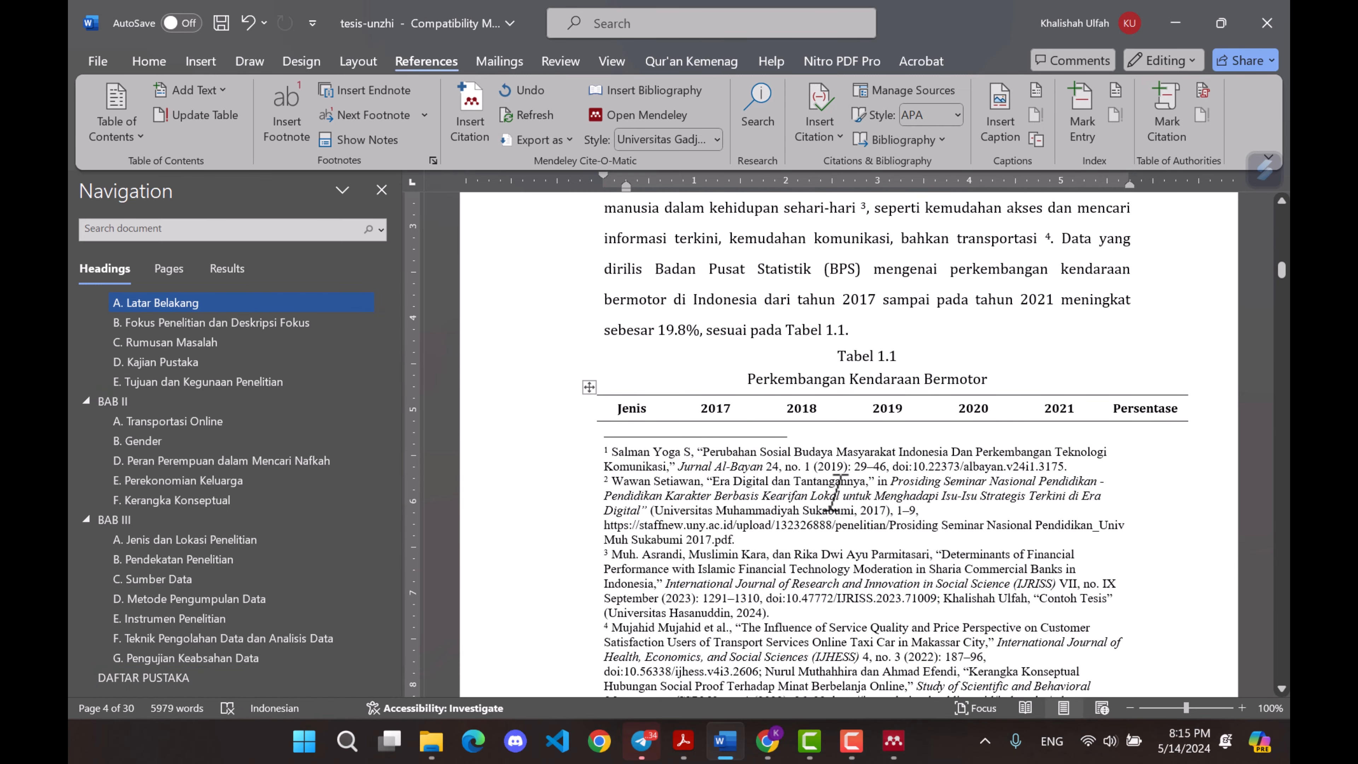
pyautogui.scroll(-3, 847, 492)
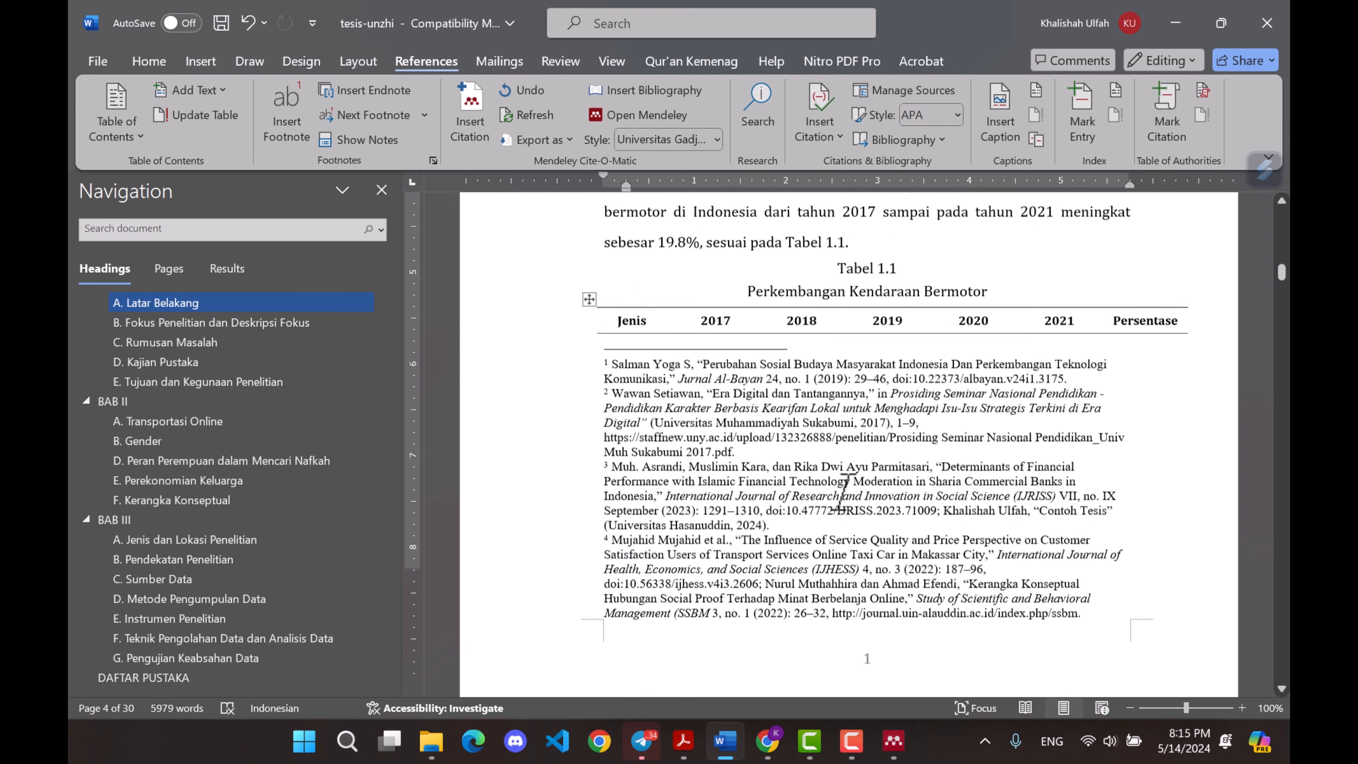
pyautogui.moveTo(606, 314); pyautogui.dragTo(1082, 563)
# - Change the Mendeley citation style to IEEE, choosing it from the full list of installed styles
pyautogui.click(721, 140)
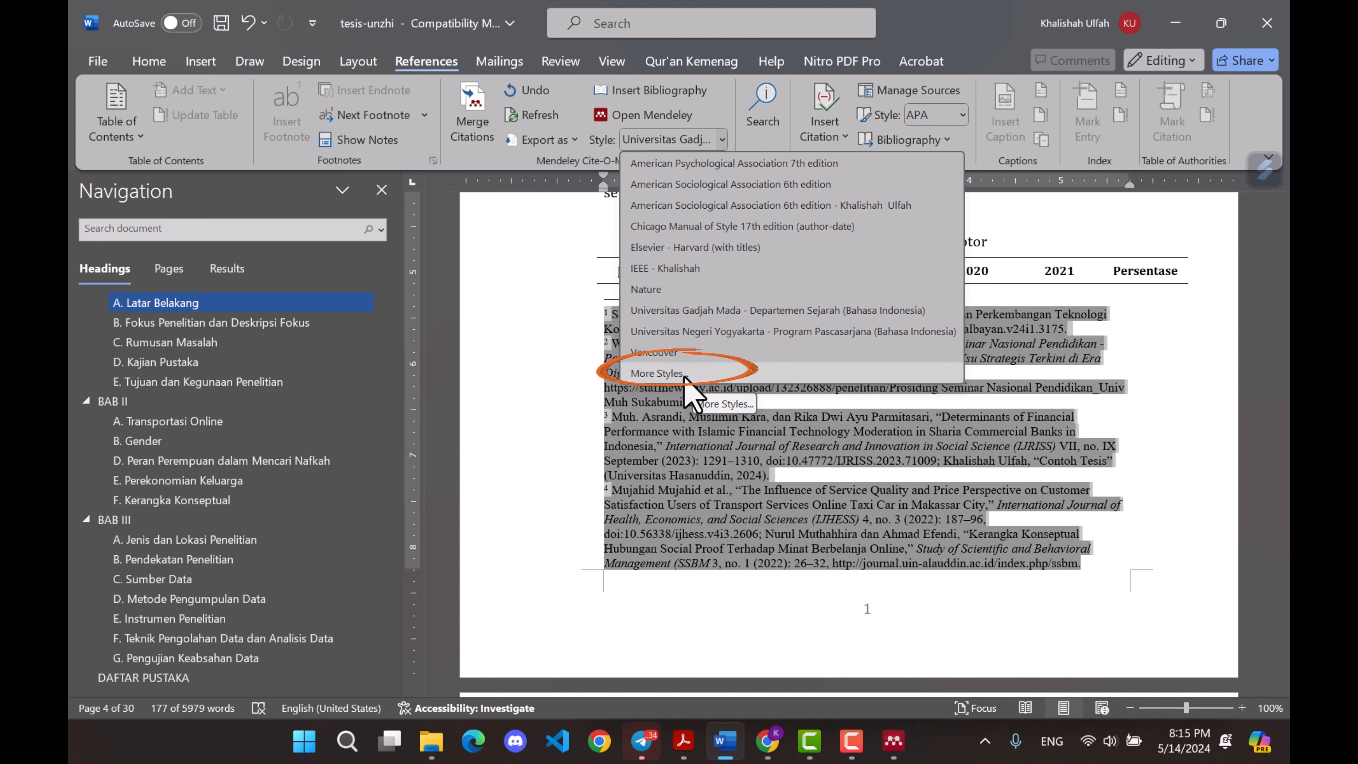
pyautogui.click(685, 375)
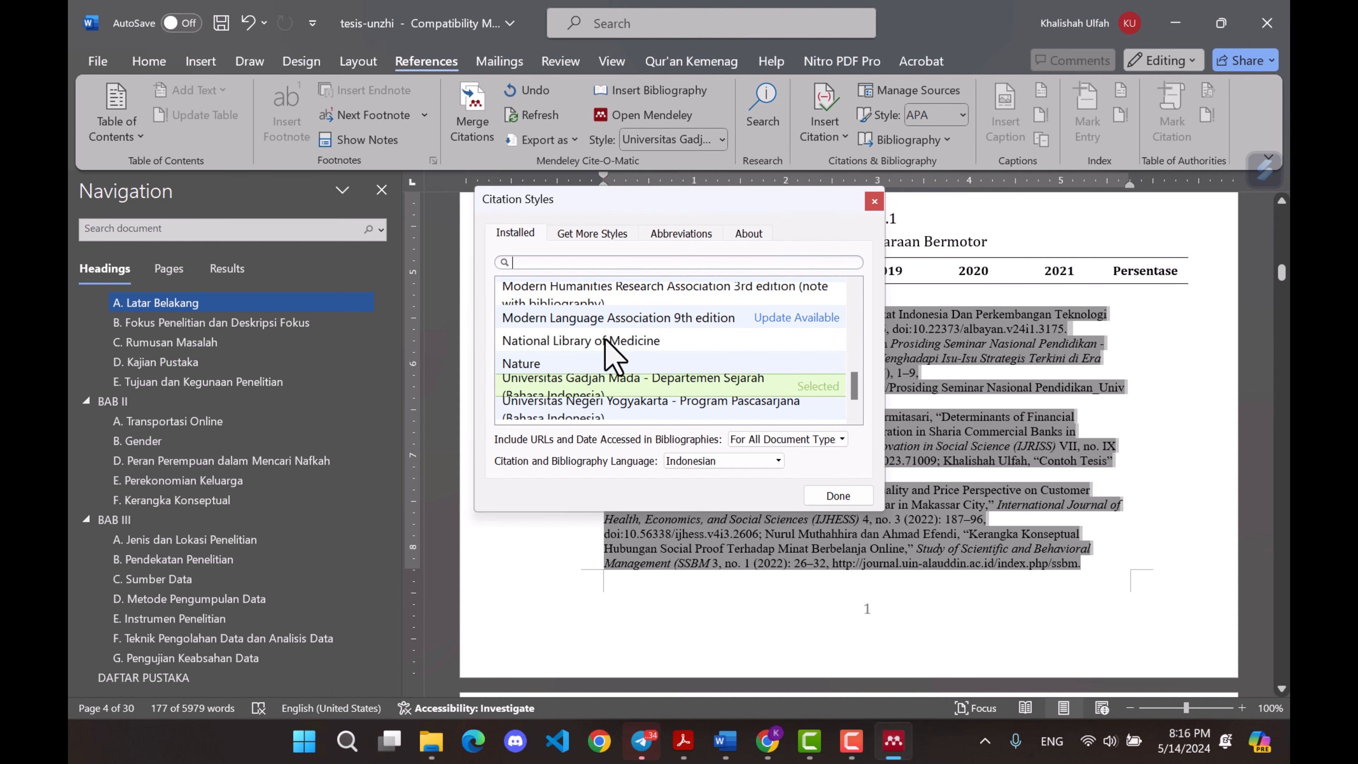
pyautogui.scroll(-2, 610, 353)
pyautogui.scroll(10, 609, 375)
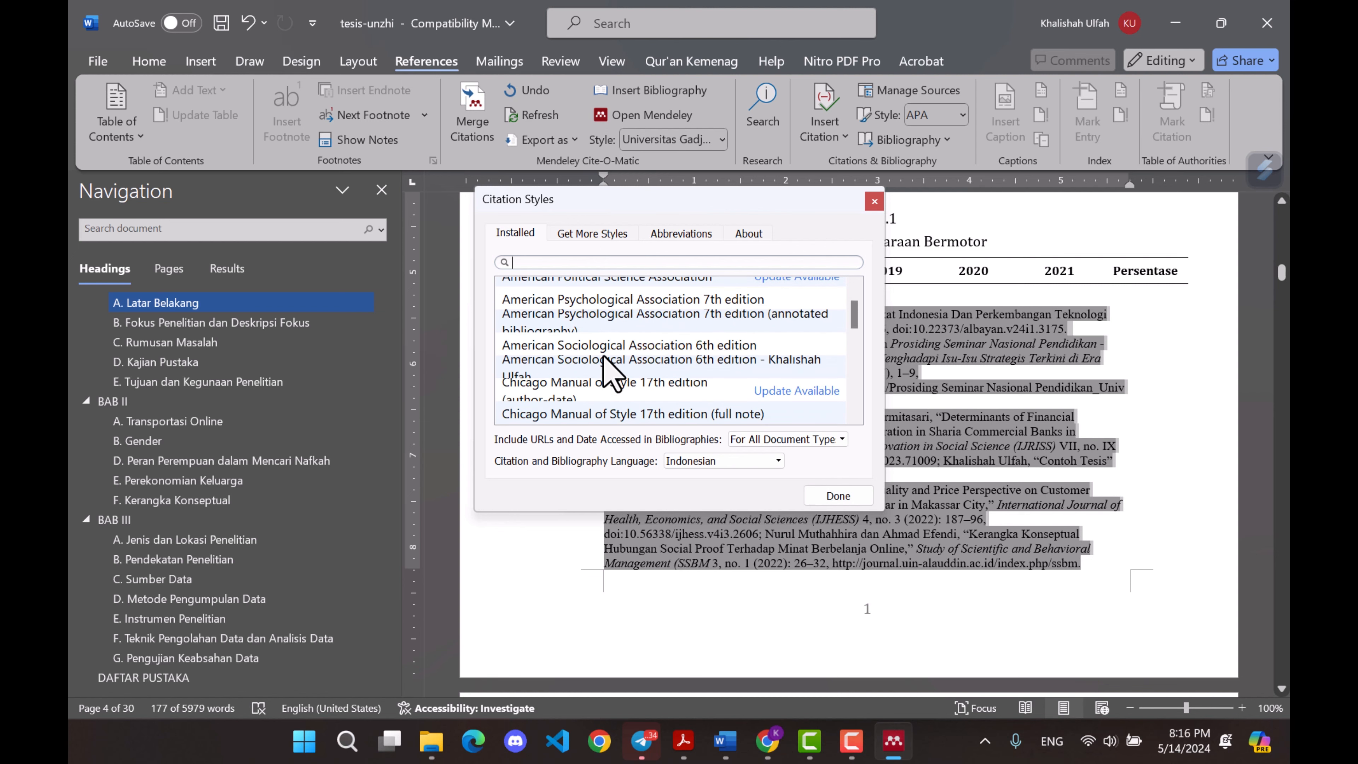
pyautogui.scroll(-3, 608, 375)
pyautogui.scroll(-3, 607, 337)
pyautogui.scroll(2, 607, 364)
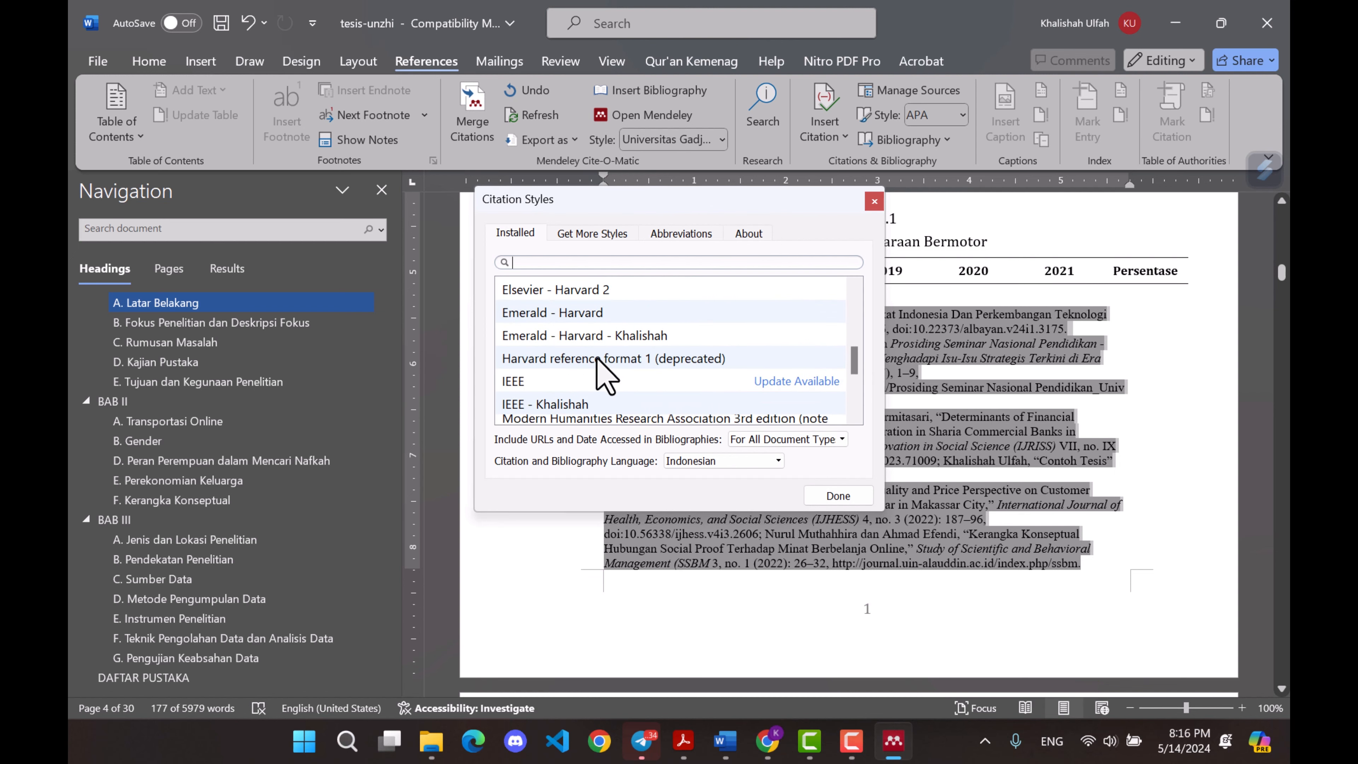
pyautogui.click(540, 383)
pyautogui.click(797, 398)
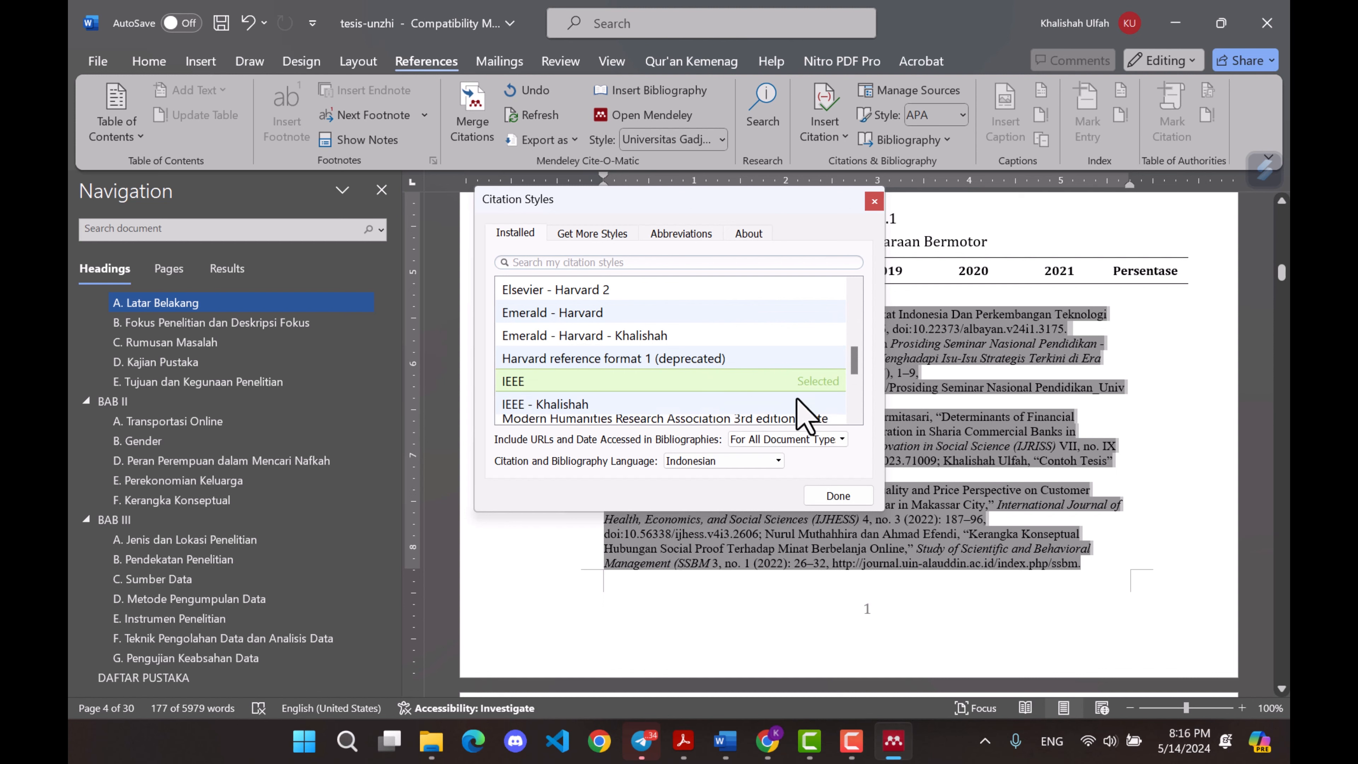
pyautogui.click(838, 495)
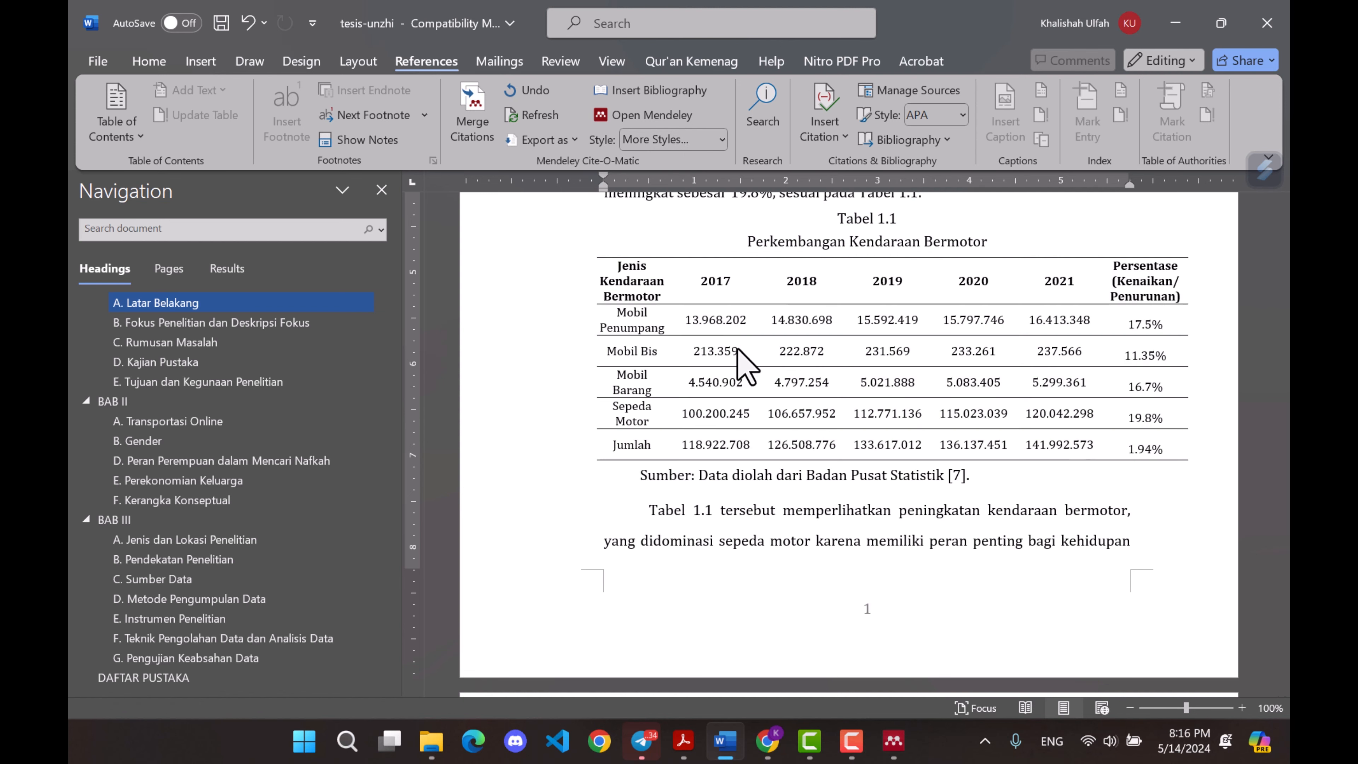
# - Examine the combined citation after "sehari-hari" and the order of the numbered entries in the DAFTAR PUSTAKA bibliography
pyautogui.scroll(2, 911, 426)
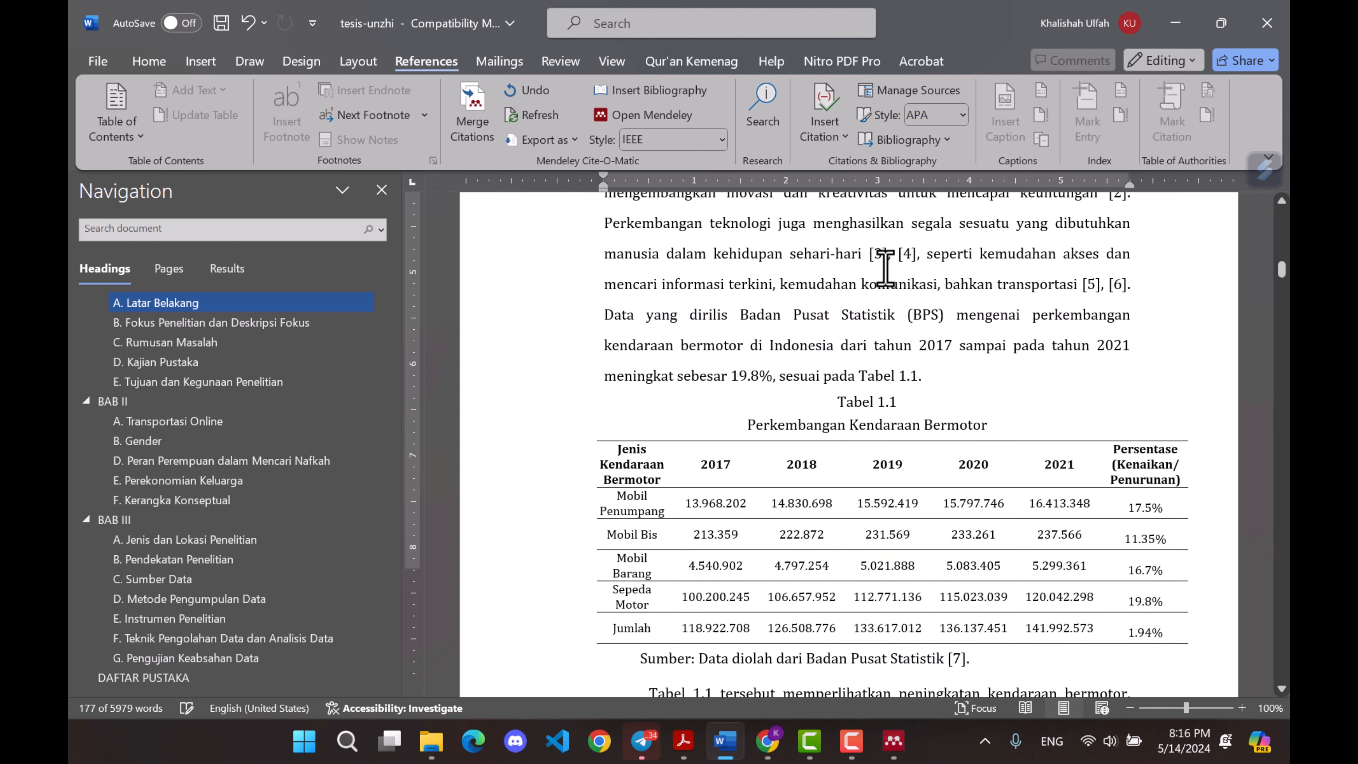
pyautogui.click(873, 251)
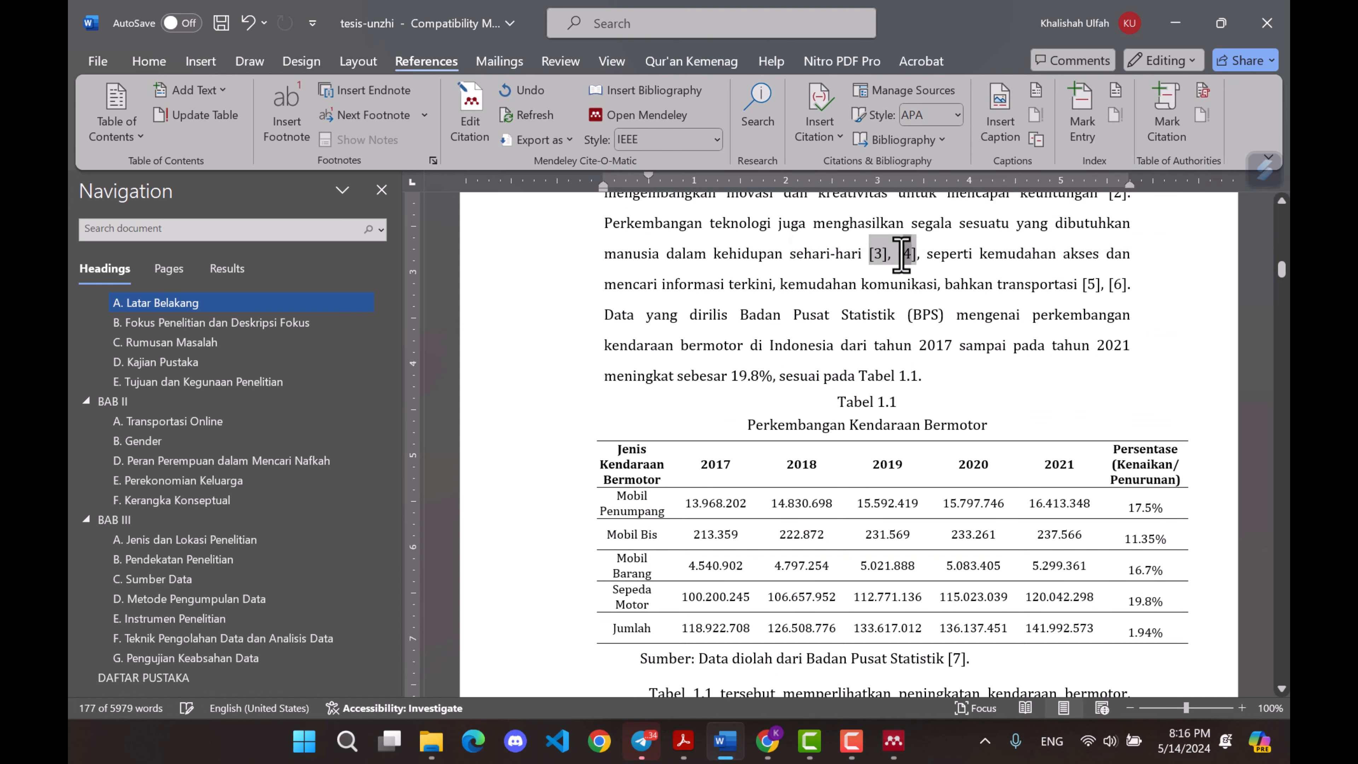
pyautogui.click(155, 677)
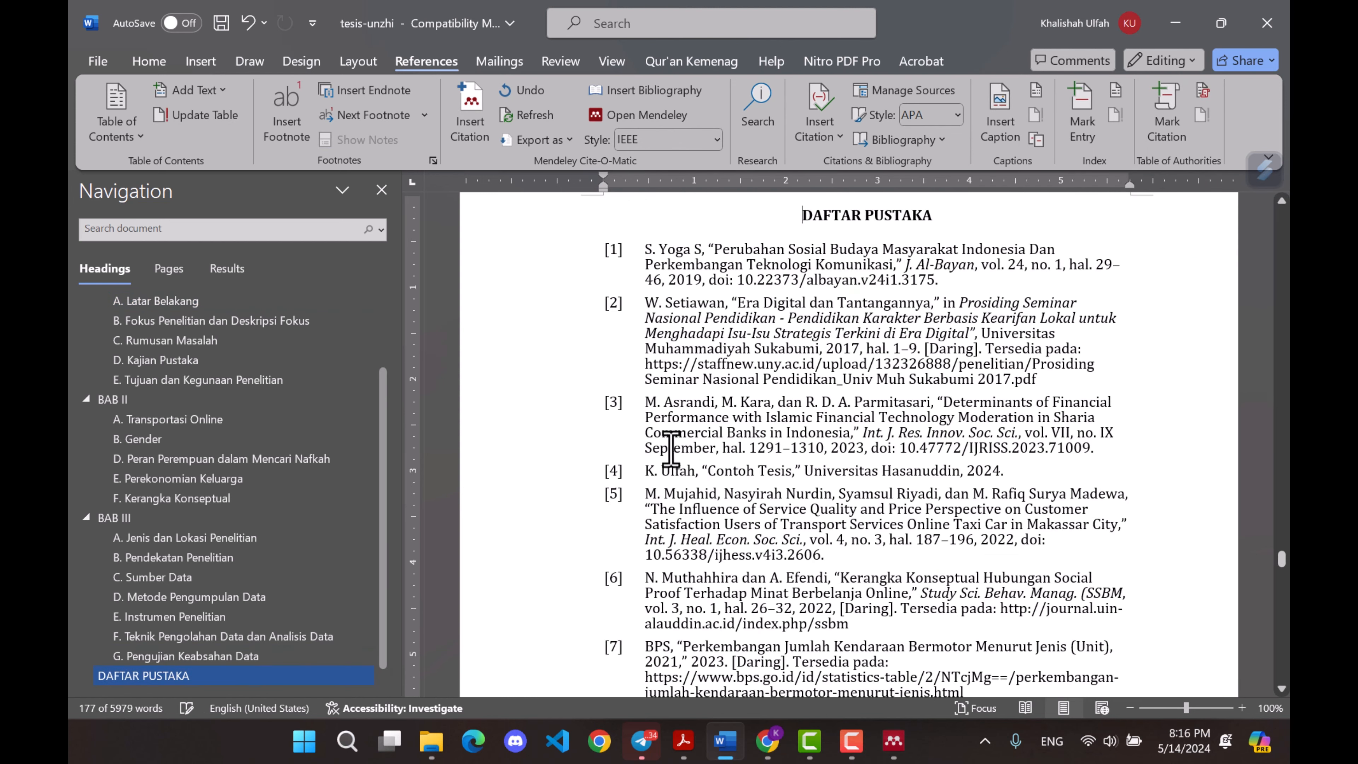
pyautogui.click(600, 257)
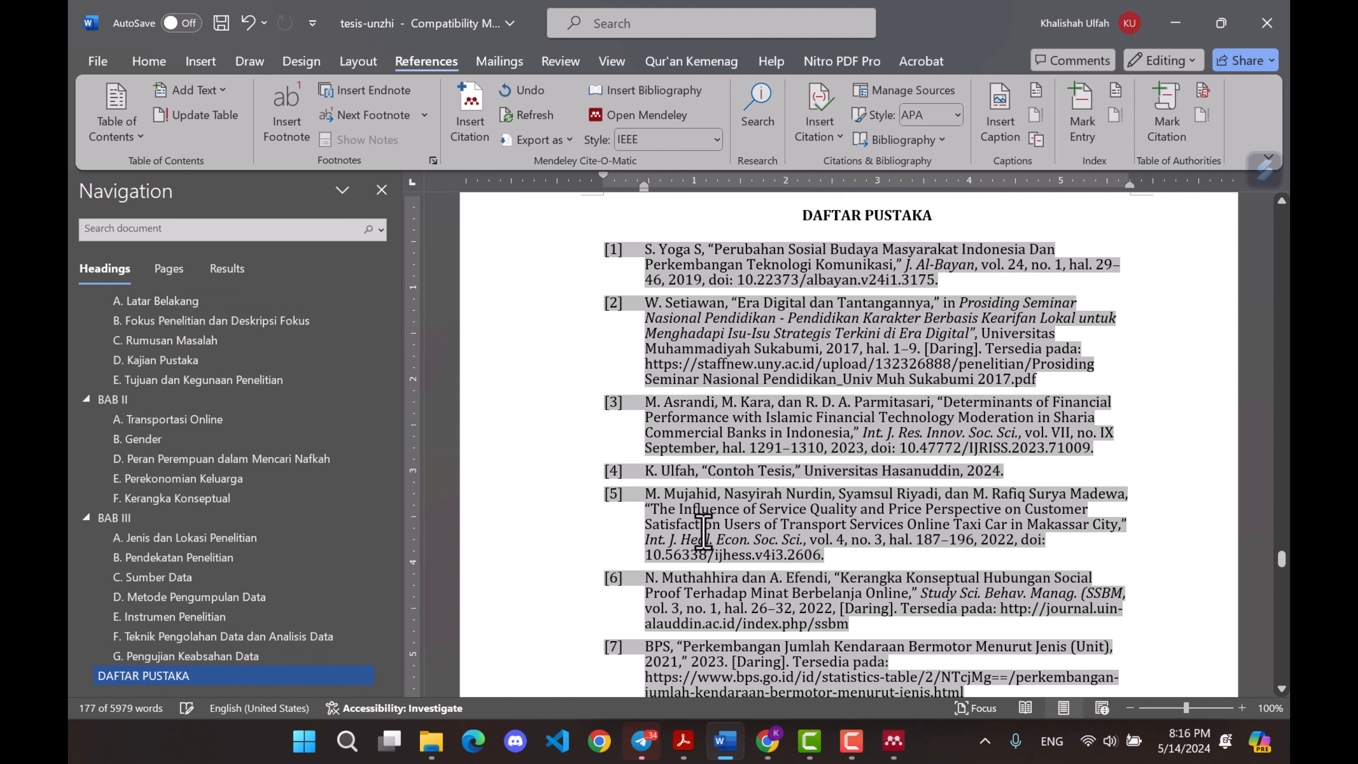
pyautogui.scroll(-2, 719, 536)
pyautogui.scroll(2, 604, 284)
pyautogui.click(602, 258)
pyautogui.moveTo(601, 257); pyautogui.dragTo(624, 325)
pyautogui.scroll(-2, 650, 449)
pyautogui.scroll(2, 179, 369)
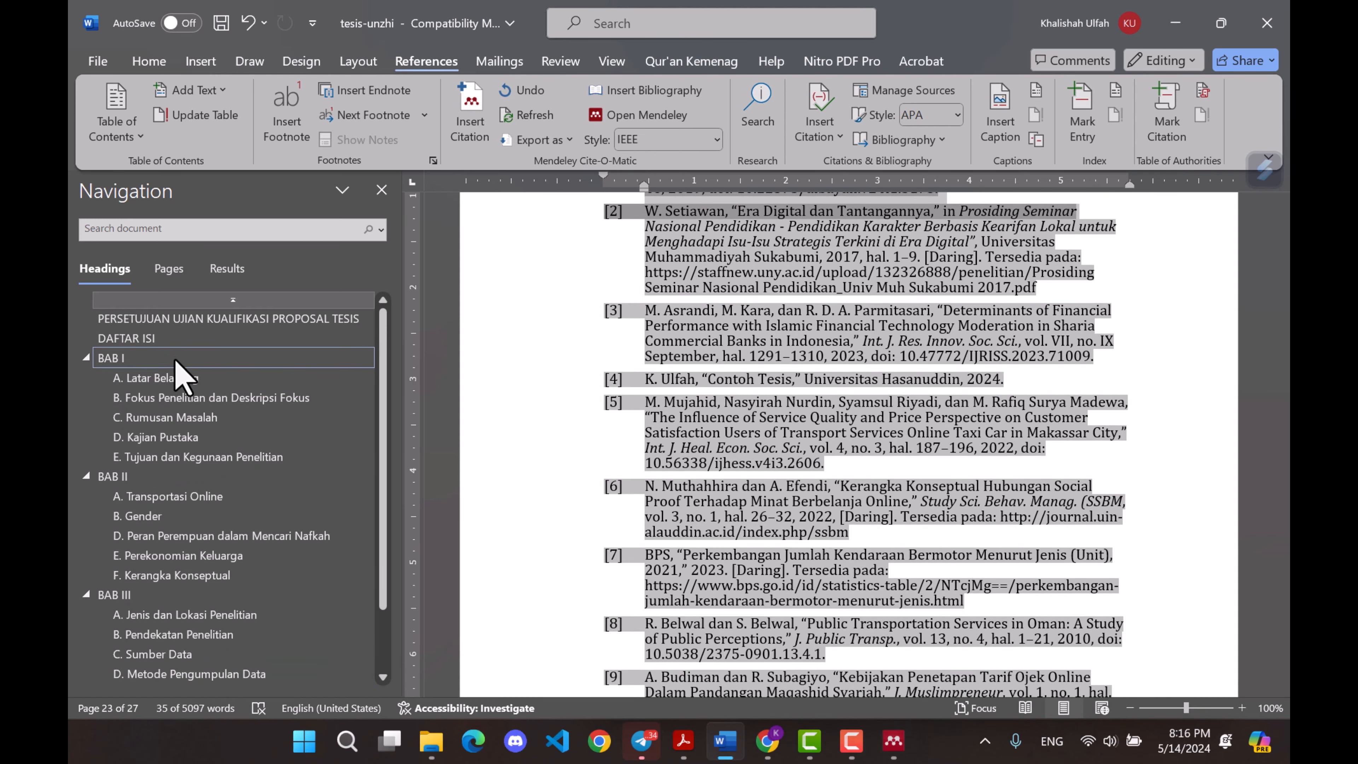
# - Check the bracketed citations after "manusia" and "keuntungan" in the first paragraph of the Latar Belakang section
pyautogui.click(176, 381)
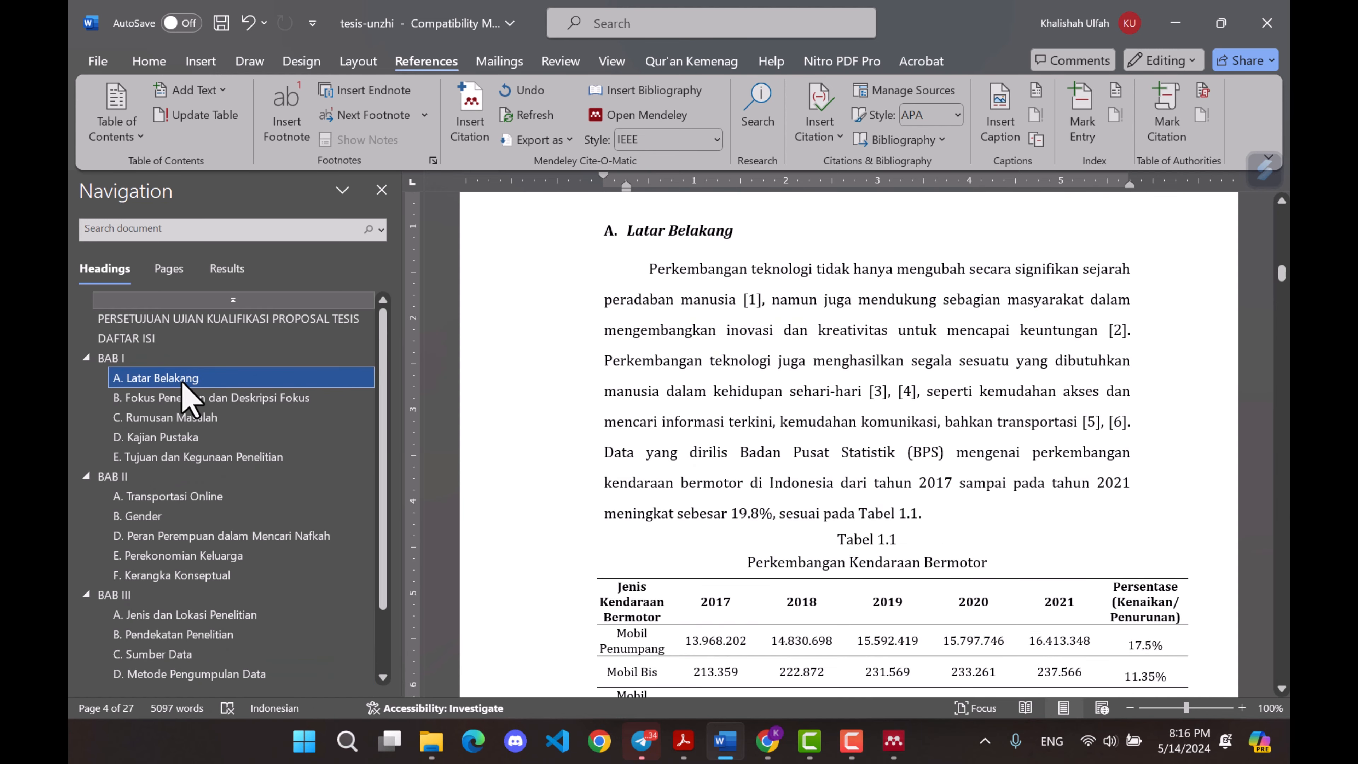
pyautogui.doubleClick(728, 300)
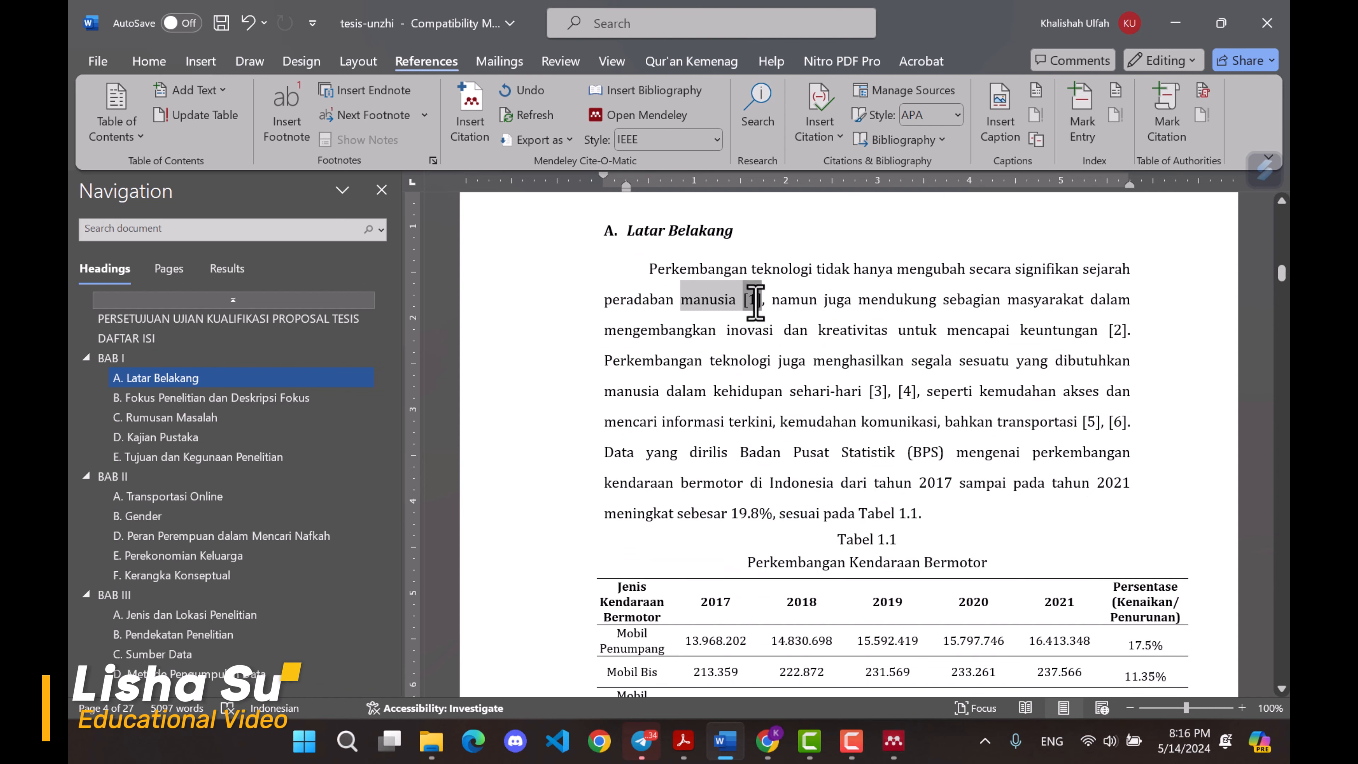
pyautogui.doubleClick(1119, 330)
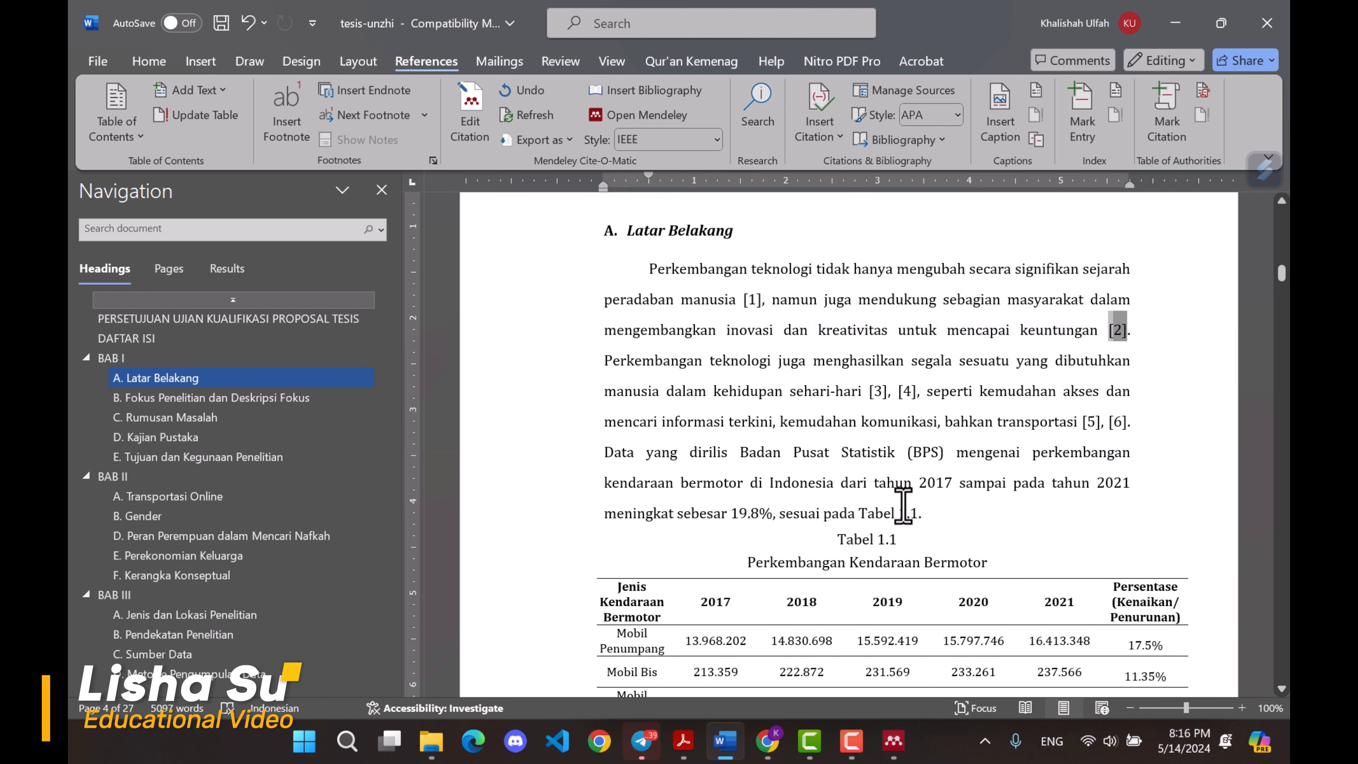
# - Open Mendeley's full citation style manager and browse the styles already installed
pyautogui.click(706, 140)
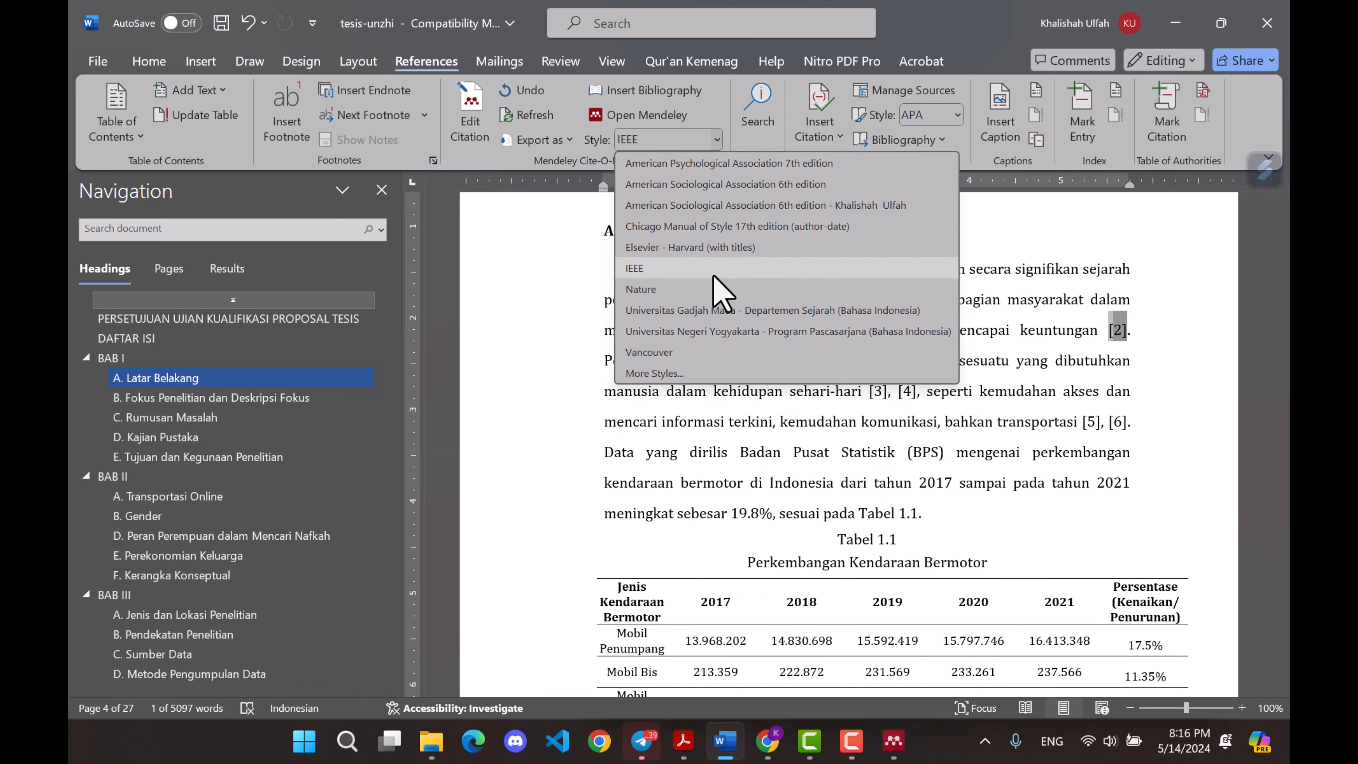
pyautogui.click(705, 375)
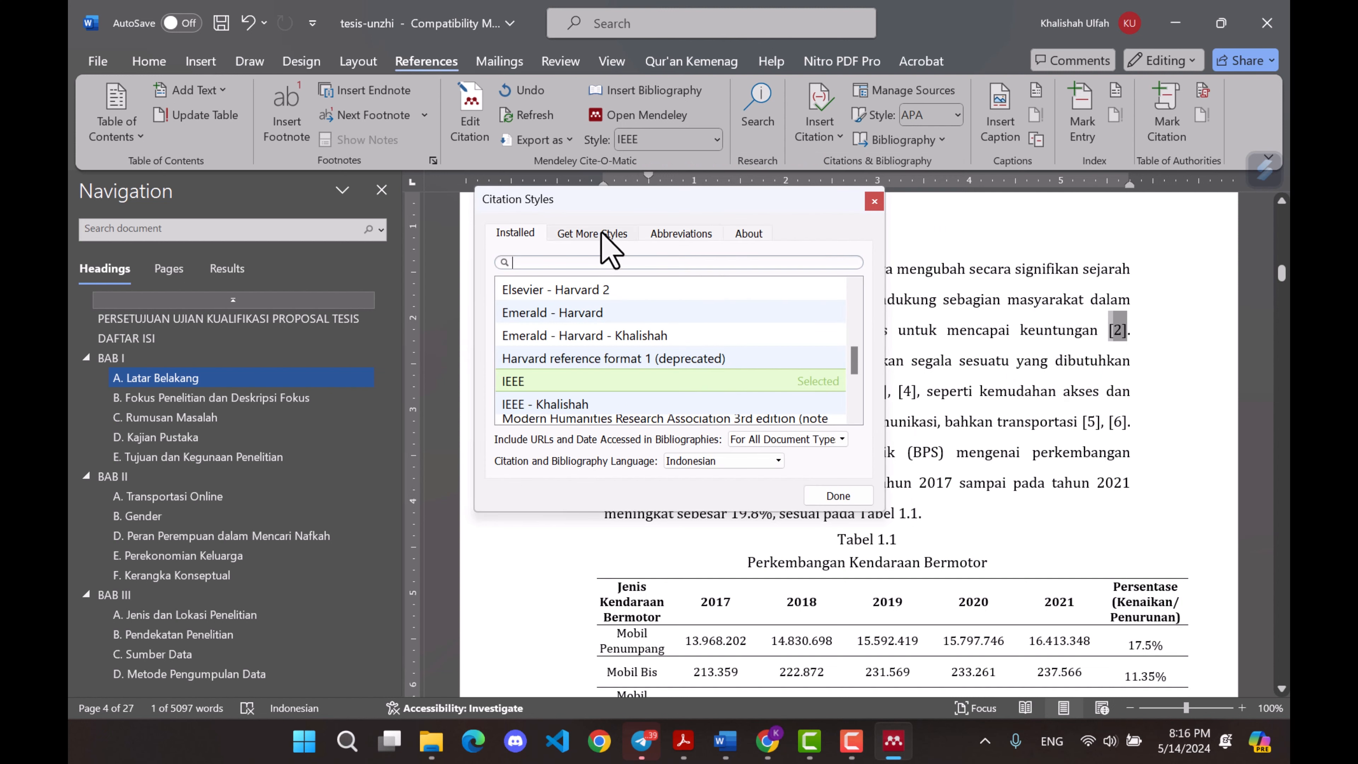
pyautogui.click(610, 247)
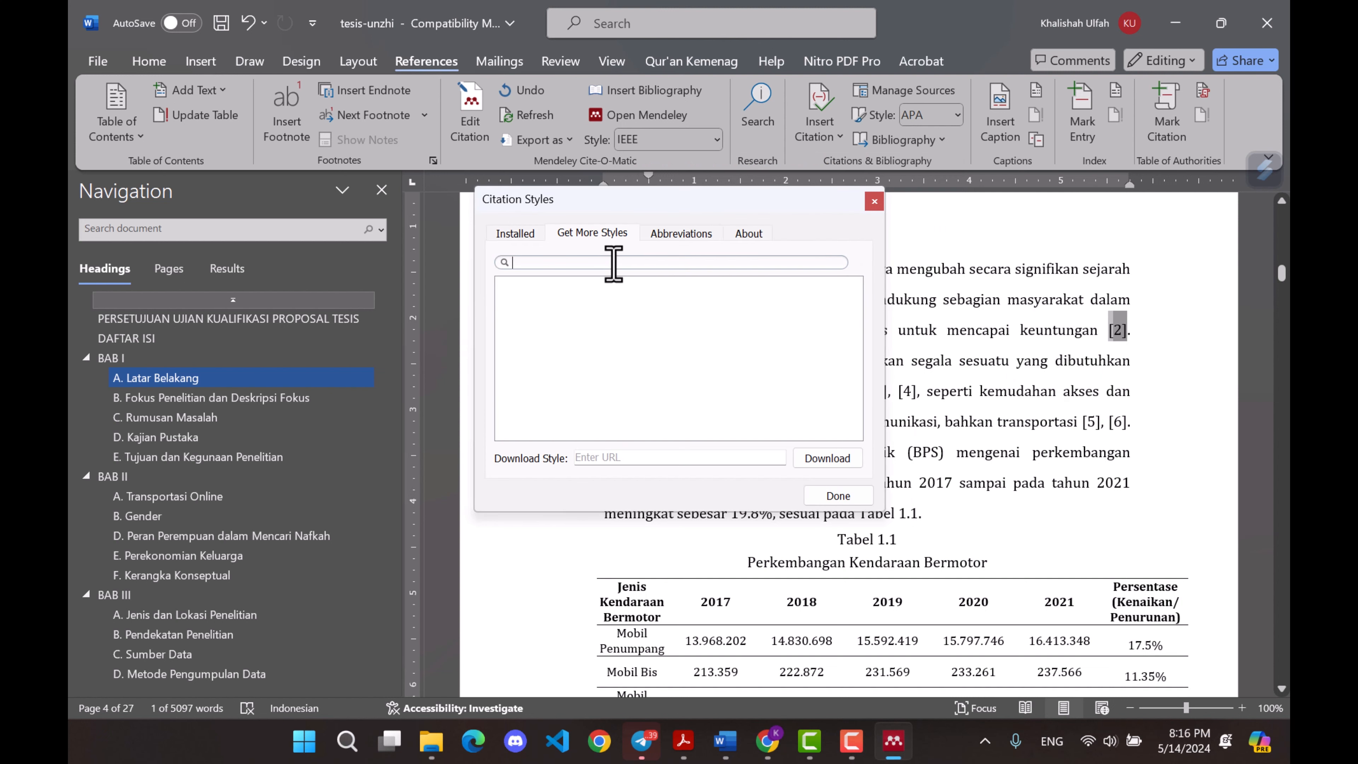
pyautogui.click(513, 234)
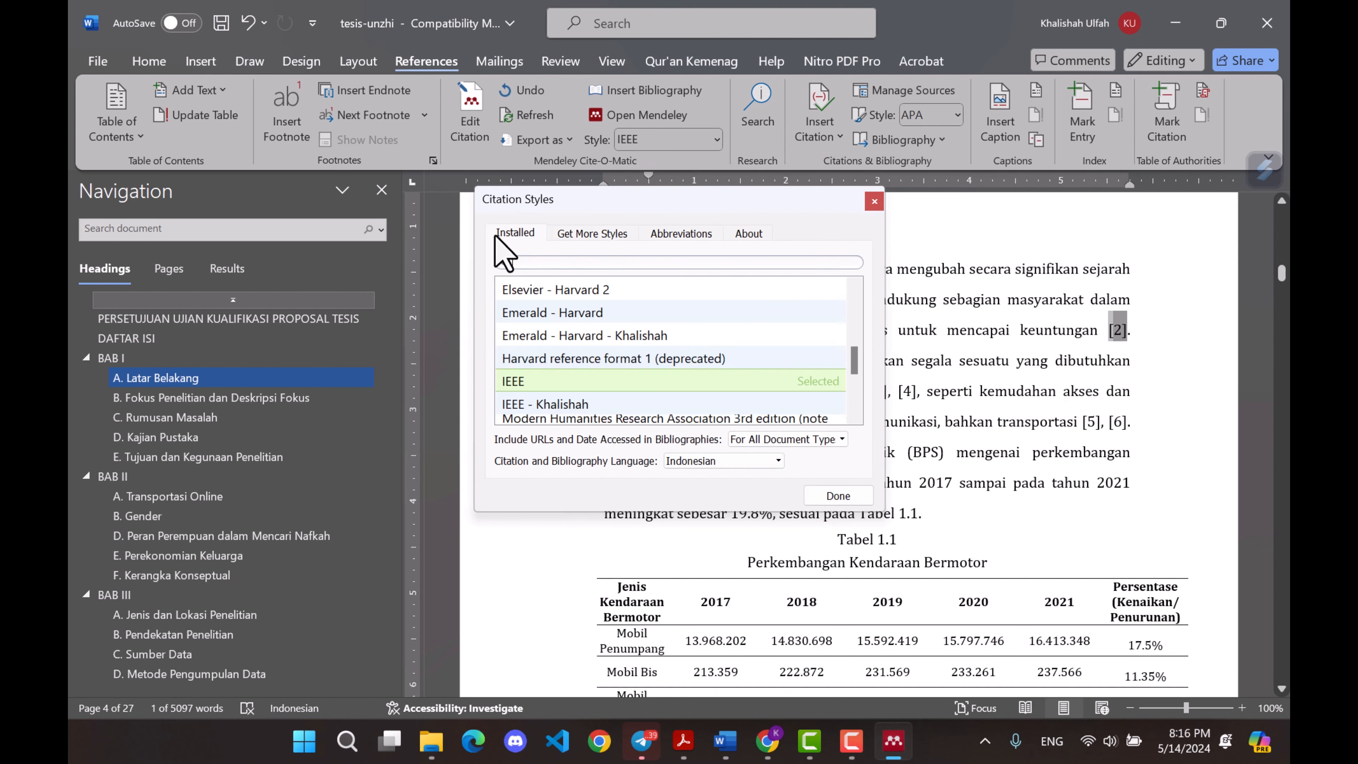
pyautogui.scroll(-3, 562, 329)
pyautogui.scroll(10, 580, 389)
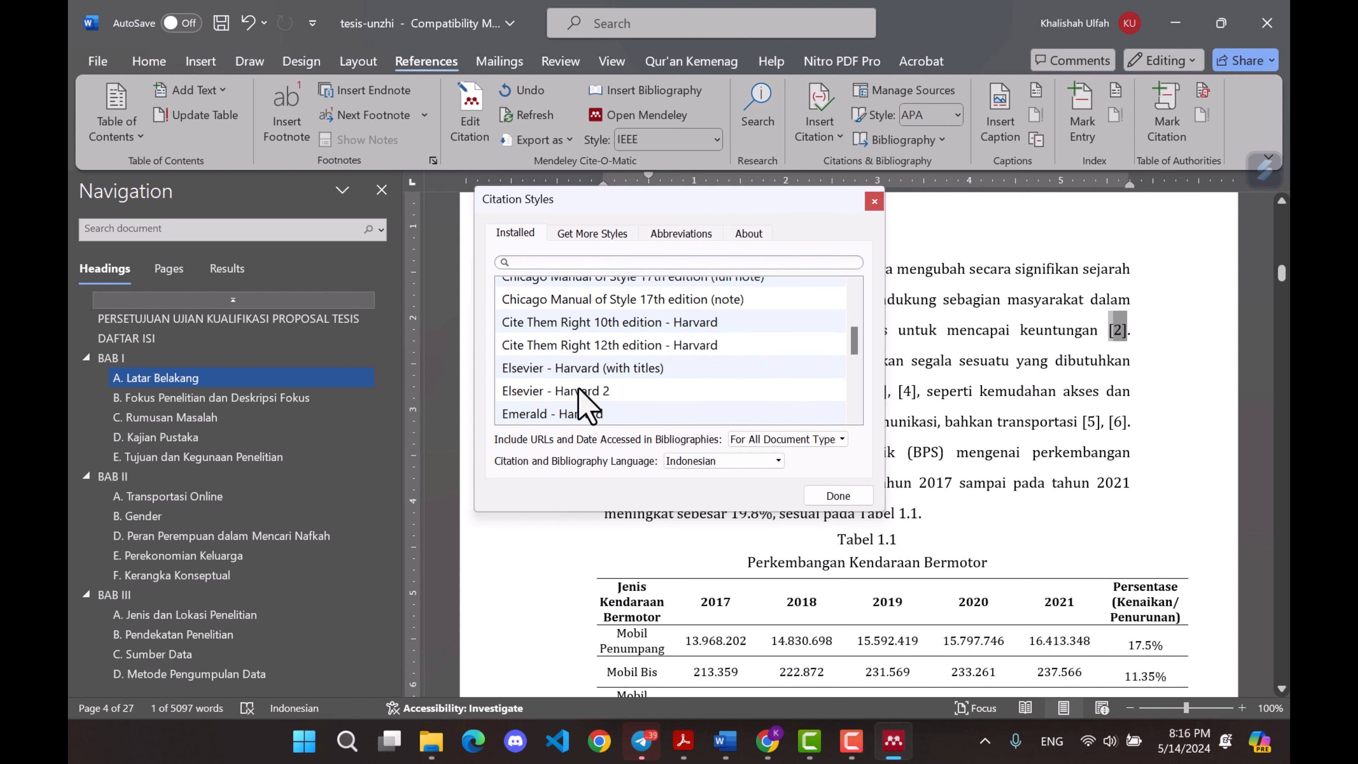
# - Search Mendeley's additional citation styles for "universitas"
pyautogui.click(588, 235)
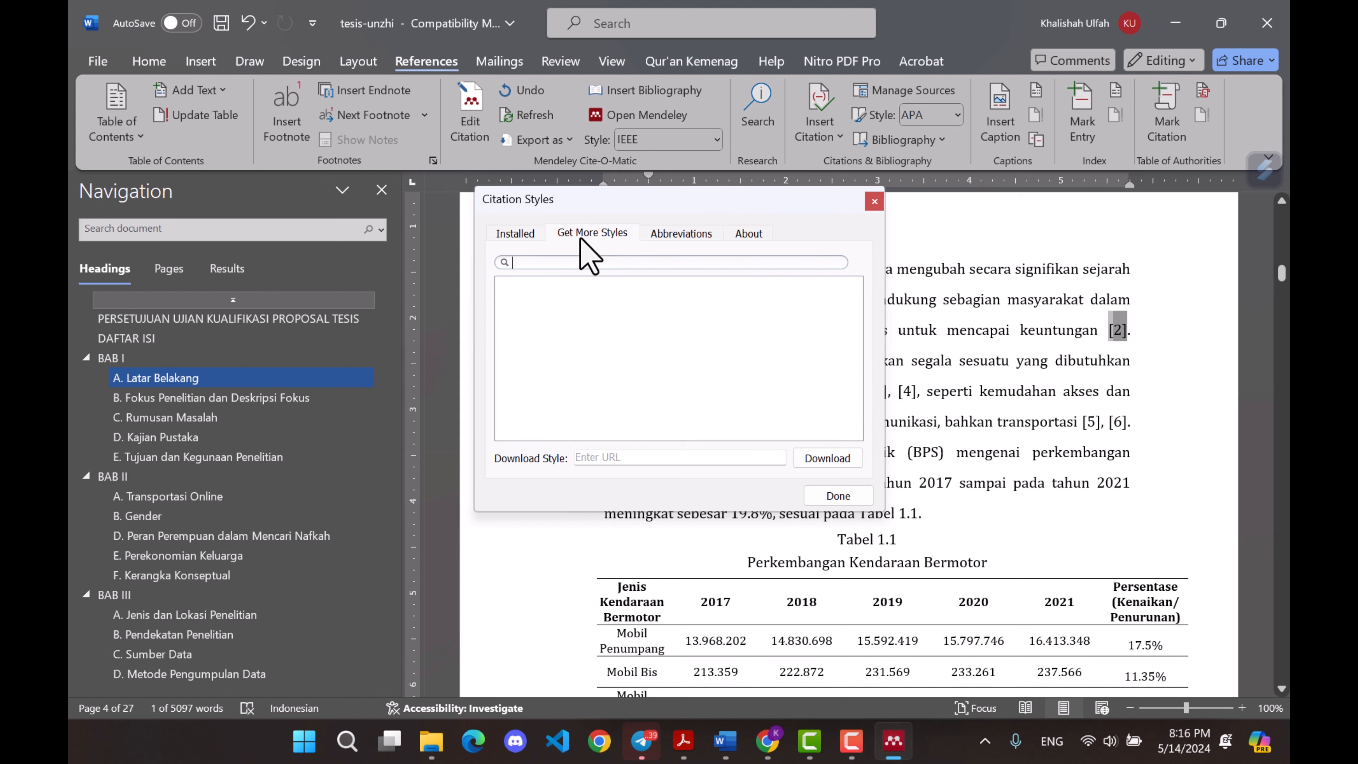
pyautogui.click(611, 261)
pyautogui.write('uni')
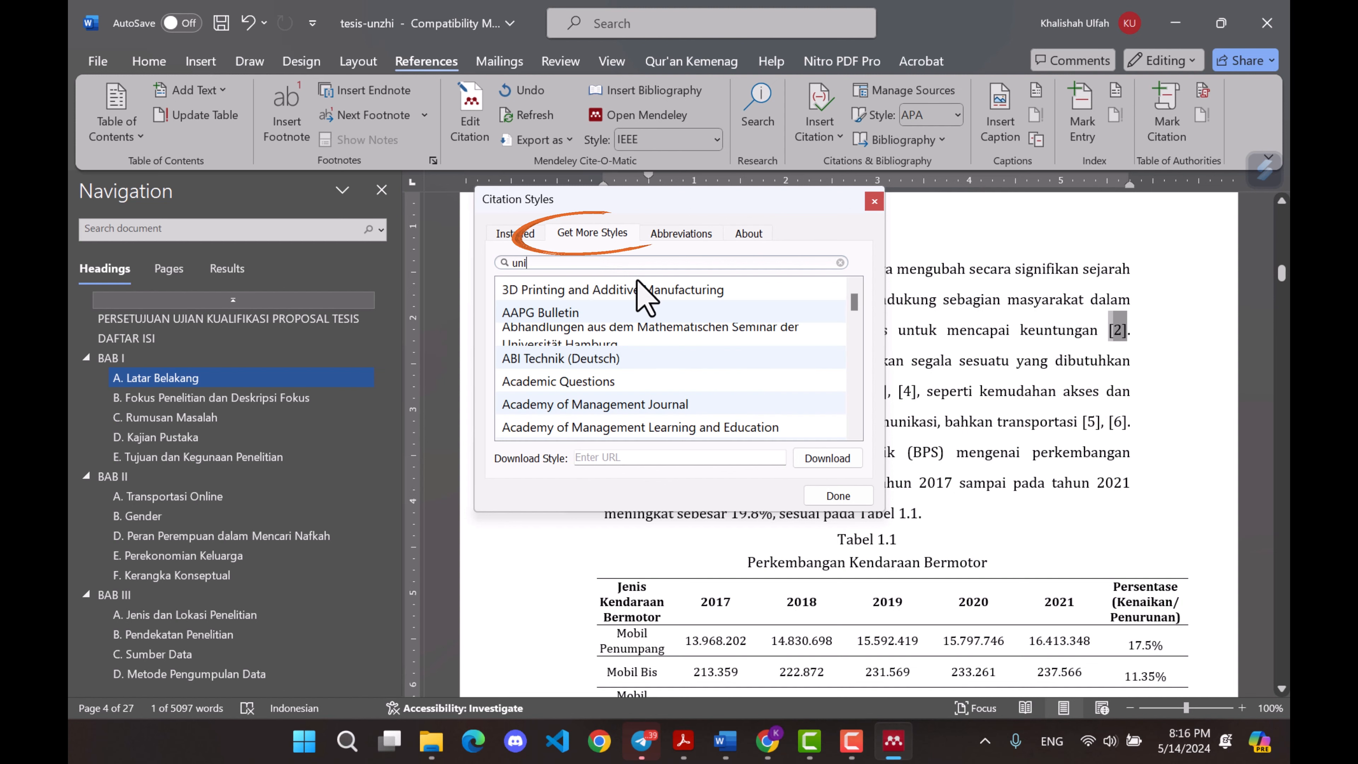
pyautogui.write('verstiasitas')
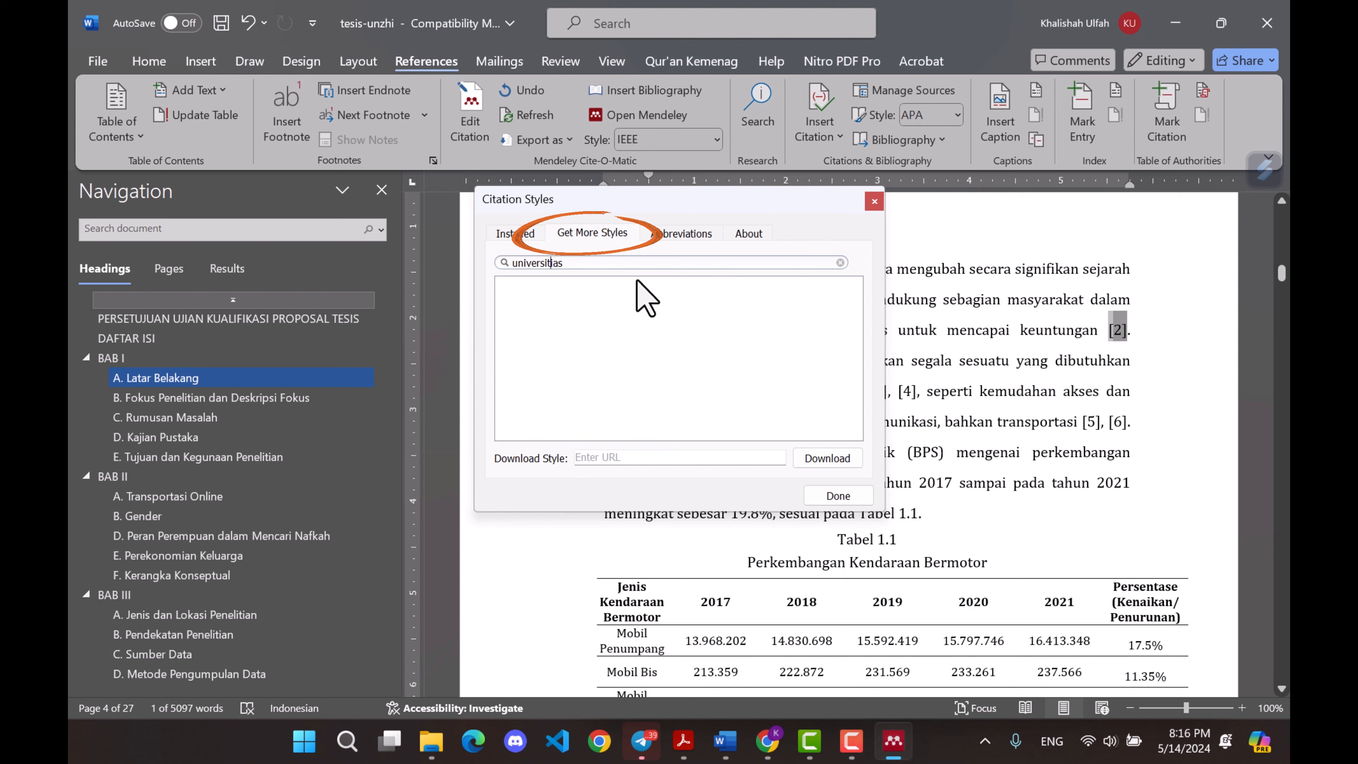
pyautogui.press('BackSpace')
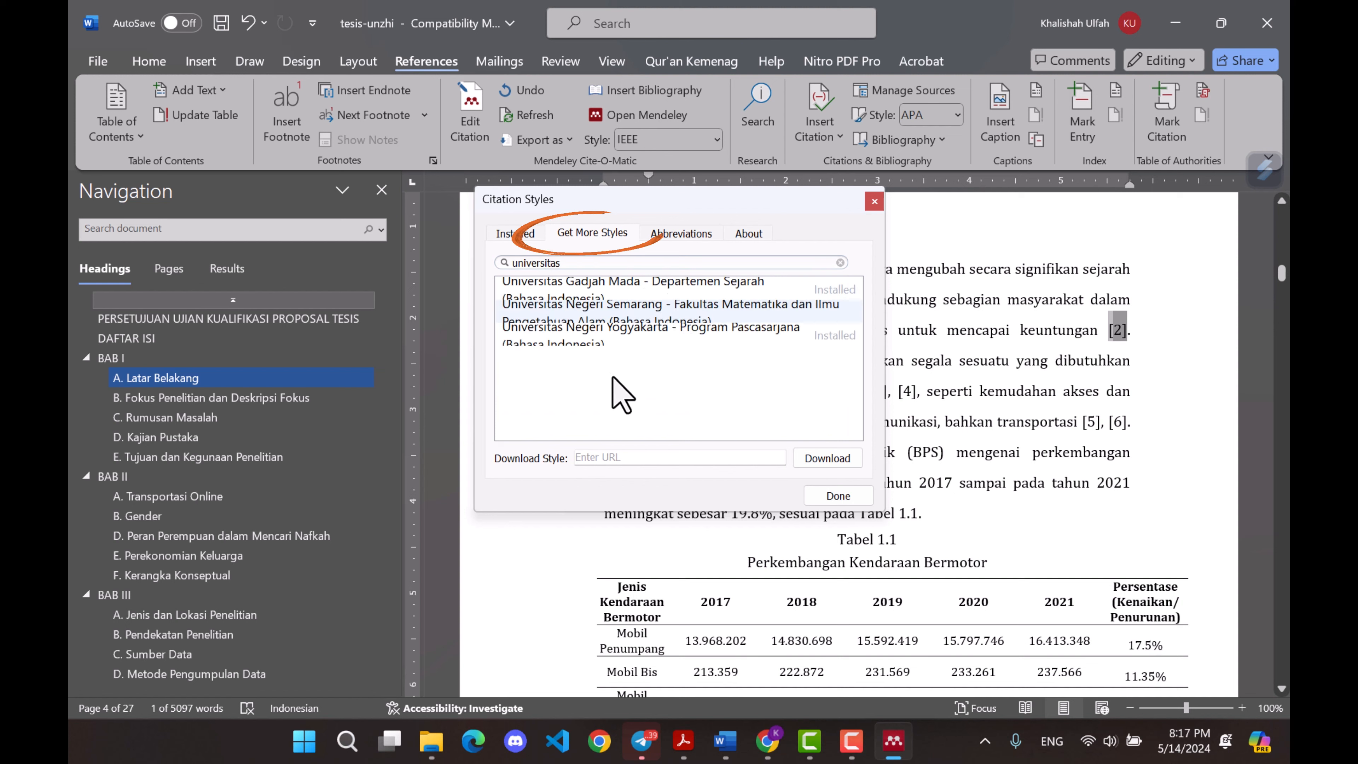
# - Inspect the Universitas Gadjah Mada, Universitas Negeri Semarang and Universitas Negeri Yogyakarta style entries without applying any
pyautogui.click(613, 290)
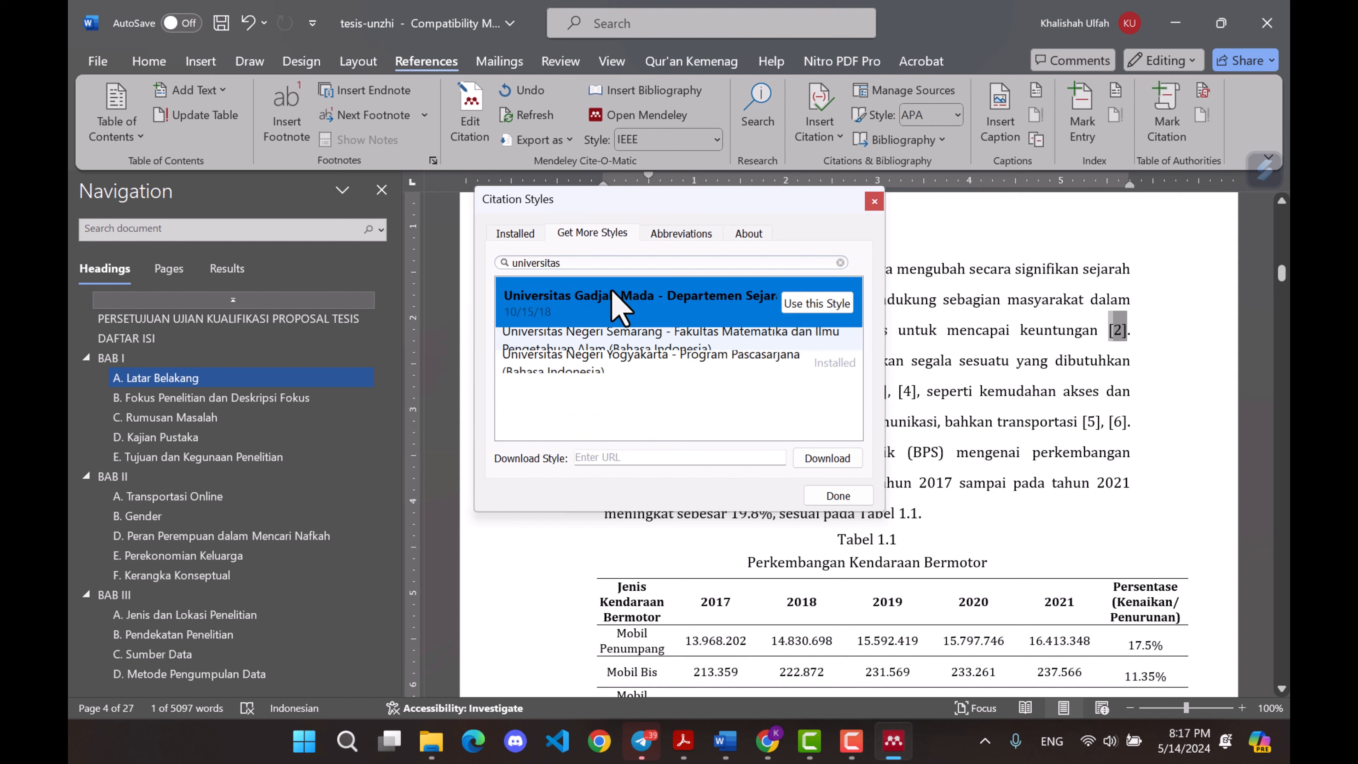
pyautogui.click(620, 336)
pyautogui.click(625, 361)
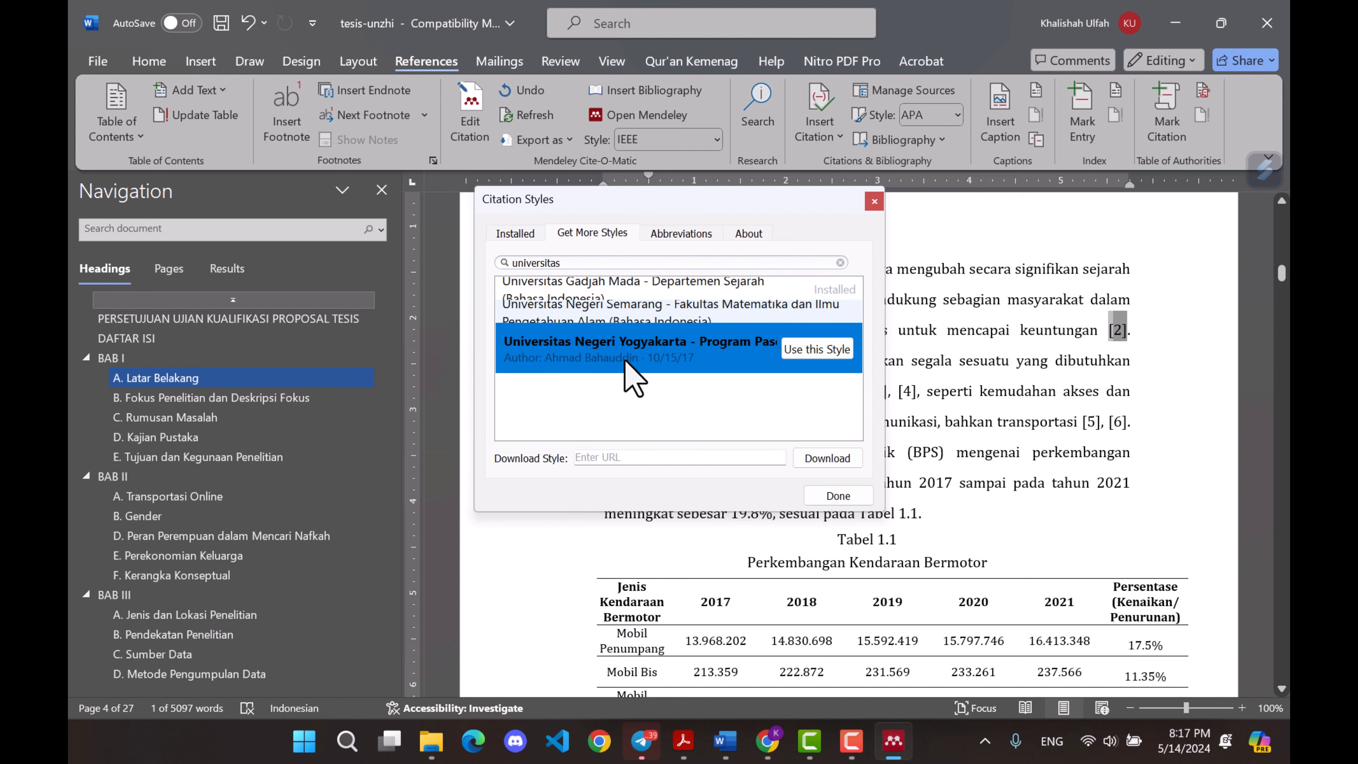
pyautogui.click(607, 316)
pyautogui.click(621, 368)
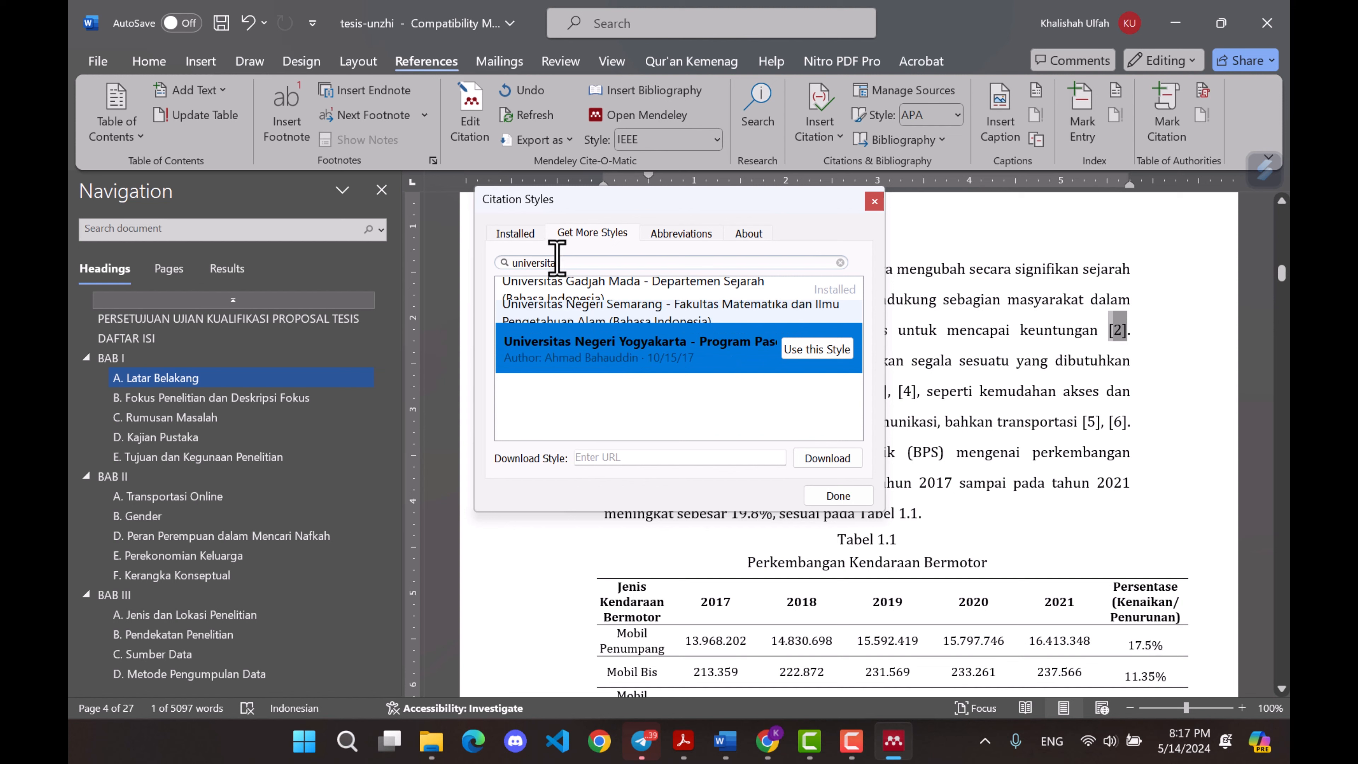
# - View the American Medical Association 11th edition entry among the installed styles, then close the style manager without applying it
pyautogui.click(539, 235)
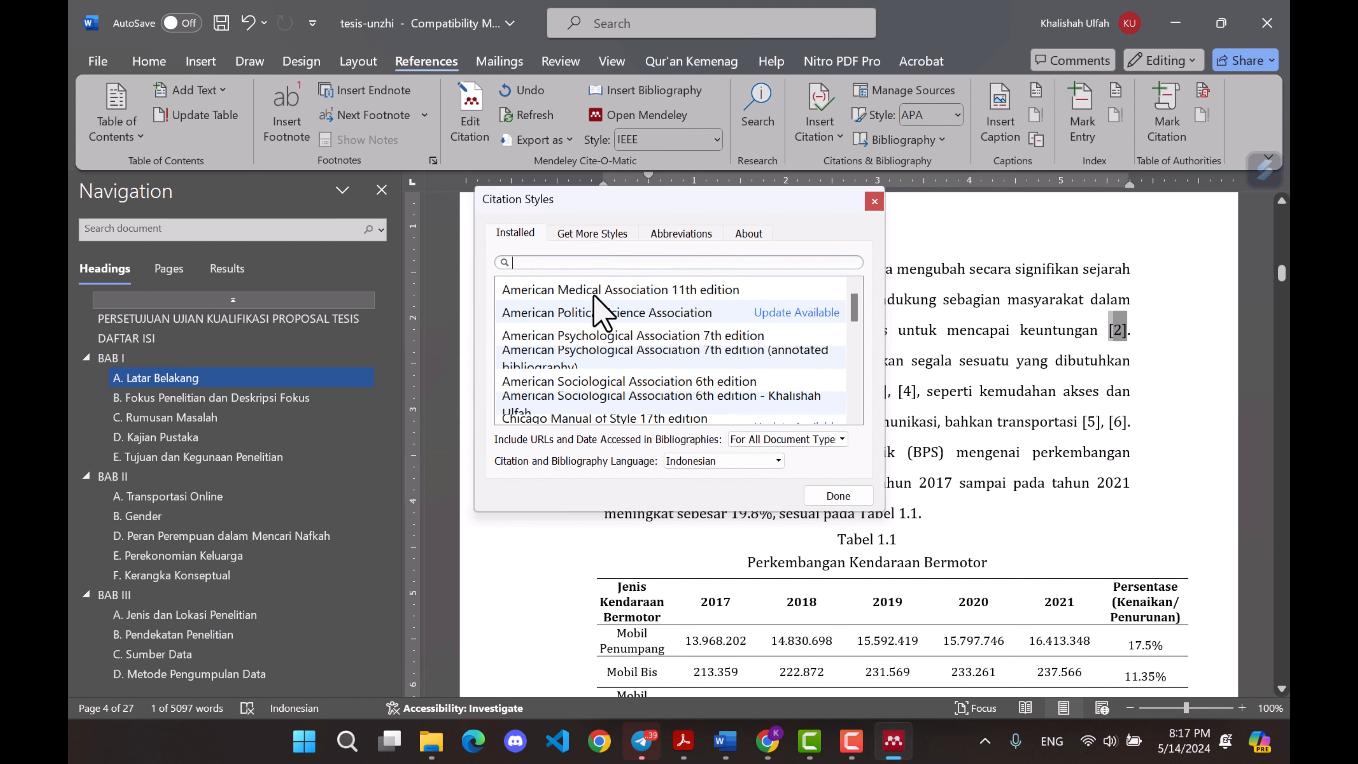
pyautogui.click(639, 292)
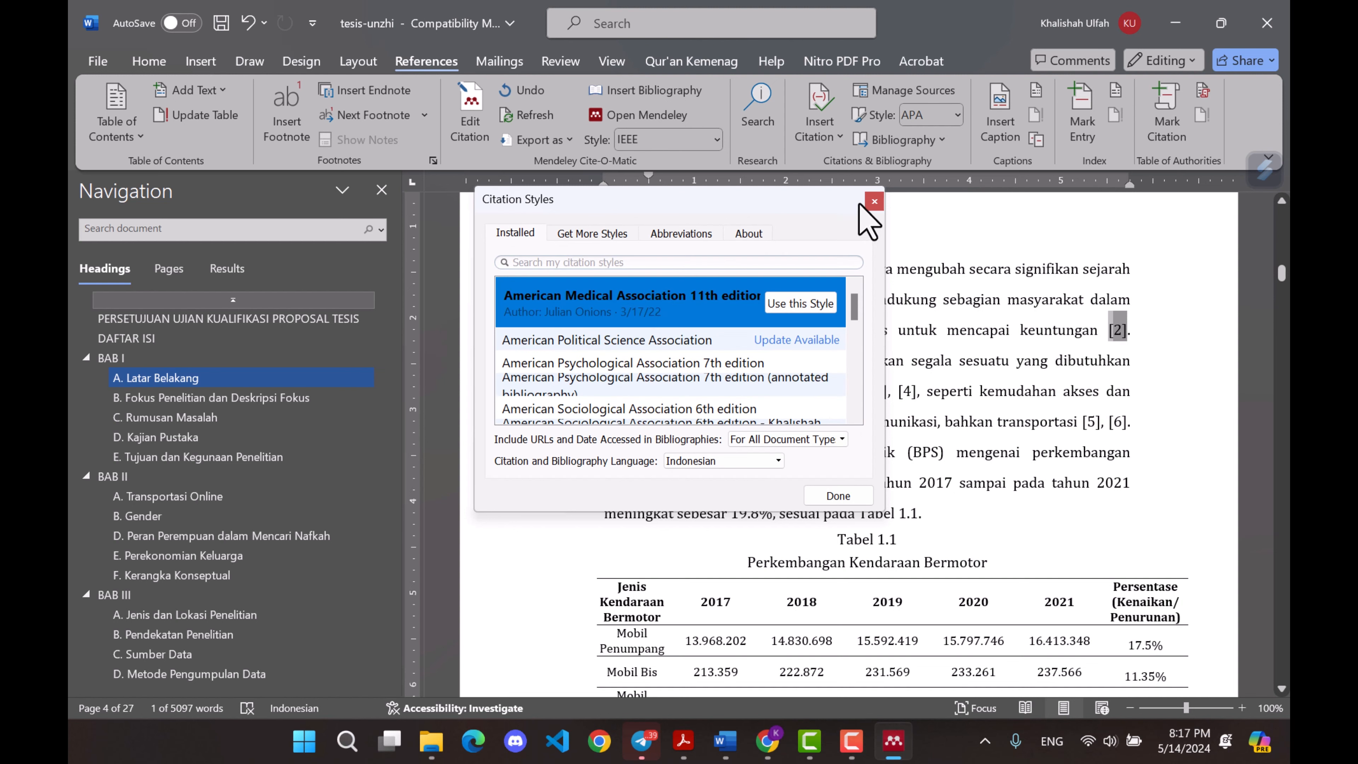
pyautogui.click(874, 202)
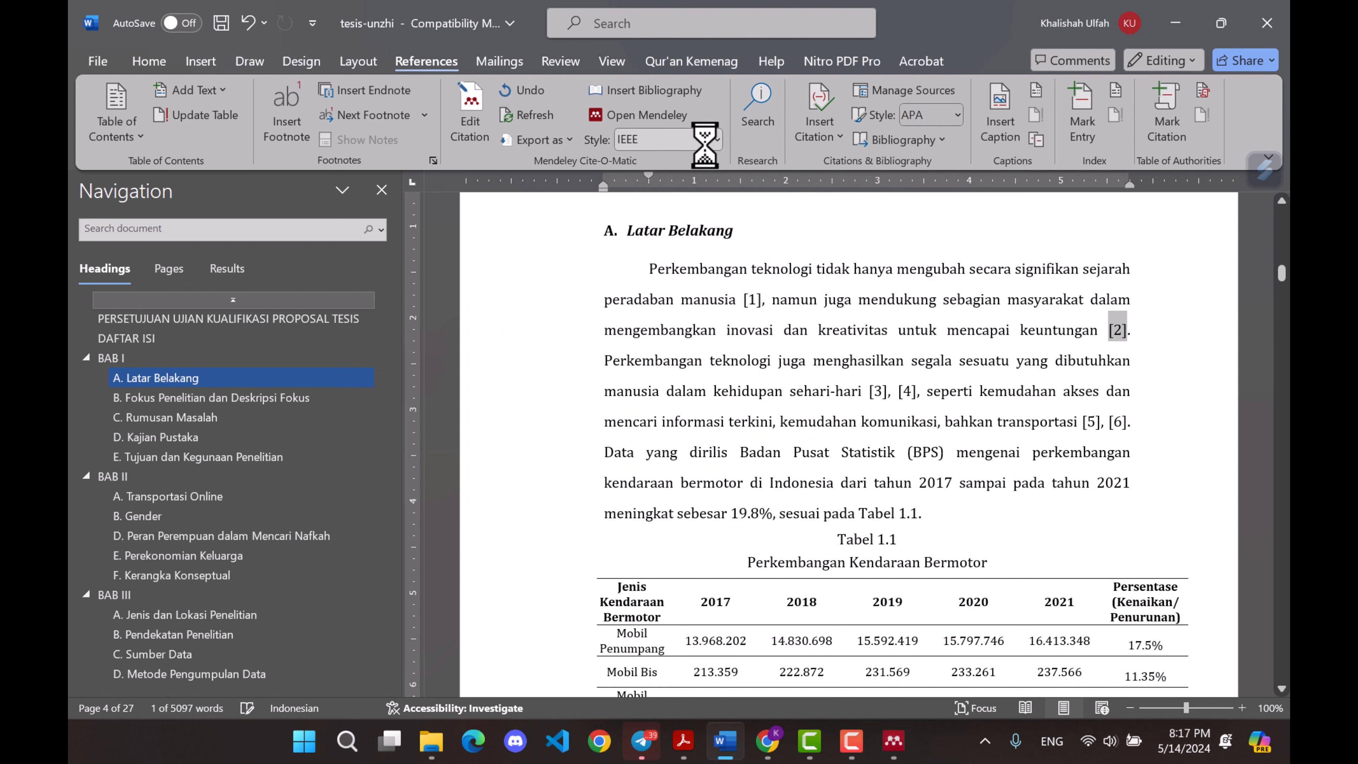
# - Change the thesis's Mendeley citation style to American Psychological Association
pyautogui.click(716, 139)
pyautogui.click(664, 166)
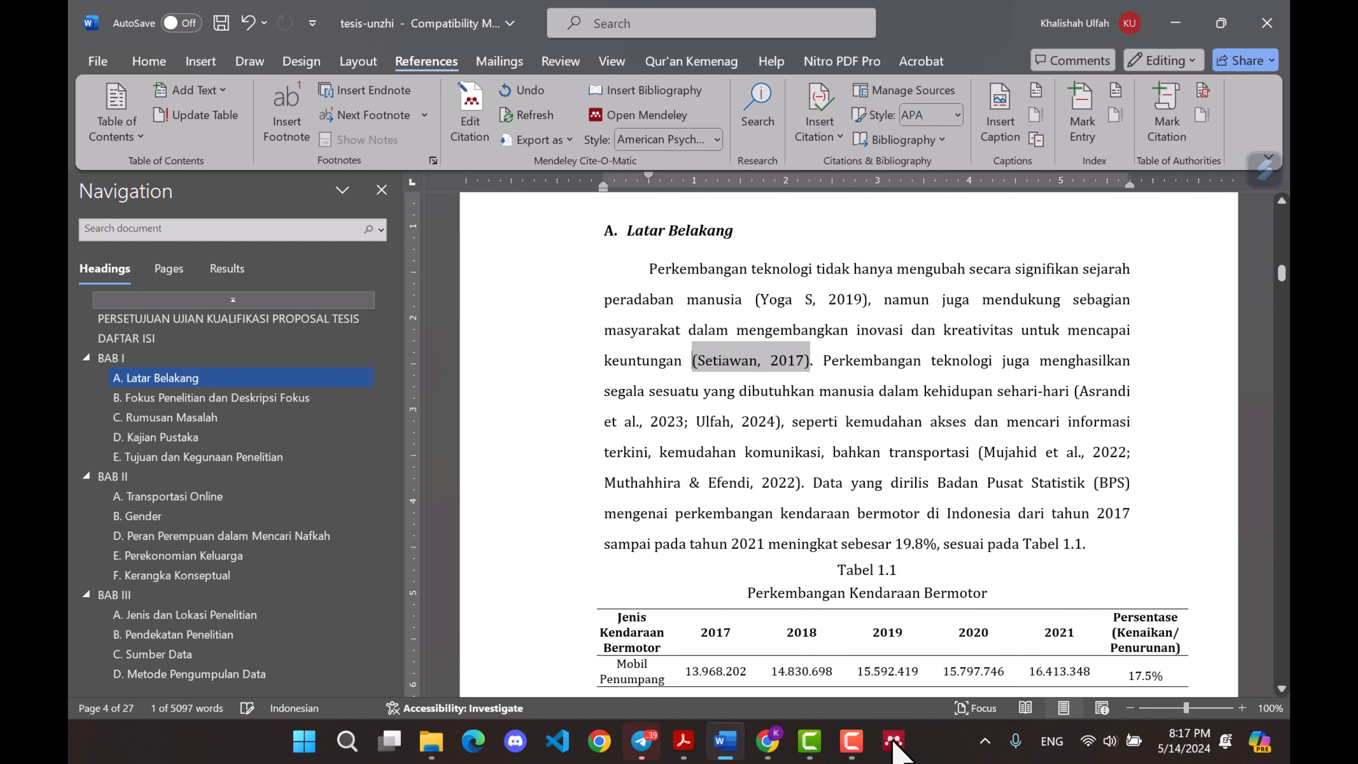
# - Switch to Mendeley Desktop and open the attached PDF of the 1967 "No Title No Title No Title" entry listed below "Contoh Tesis"
pyautogui.click(893, 743)
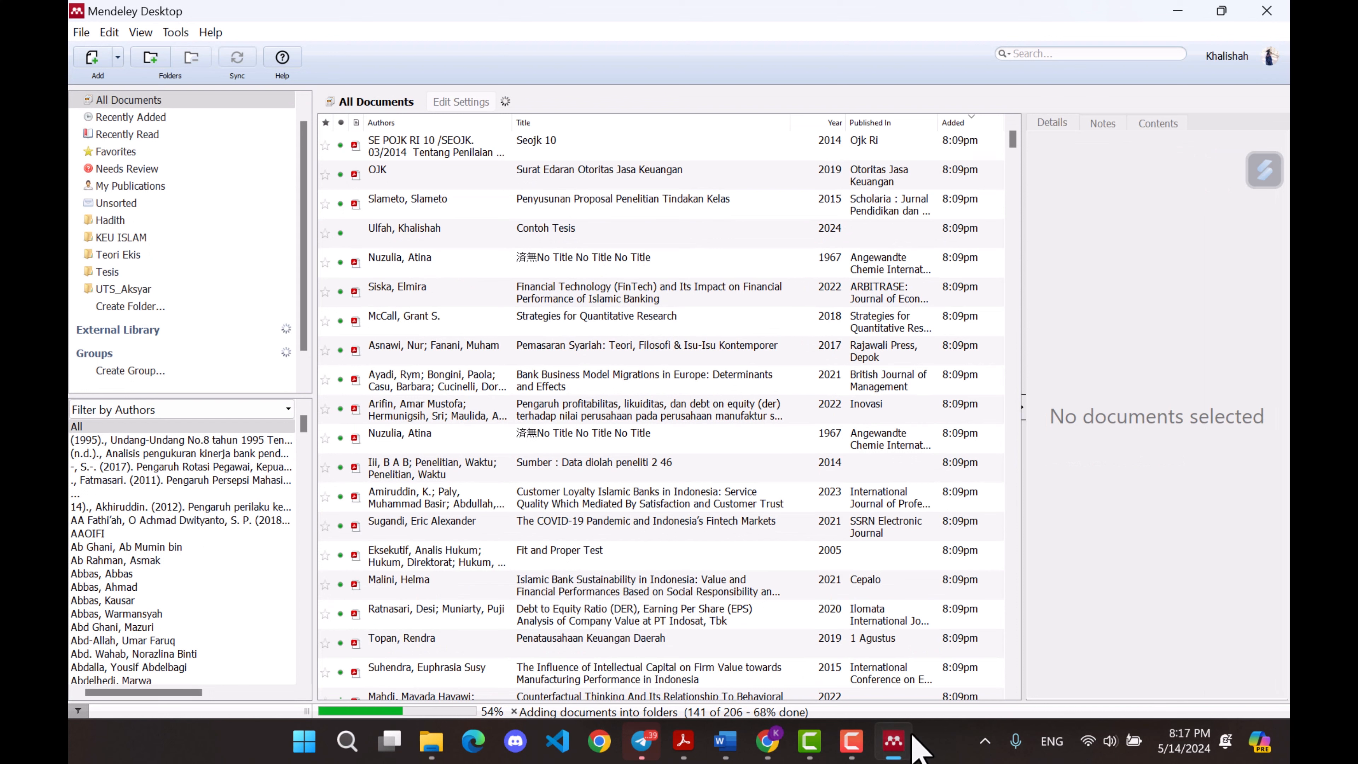
pyautogui.click(734, 747)
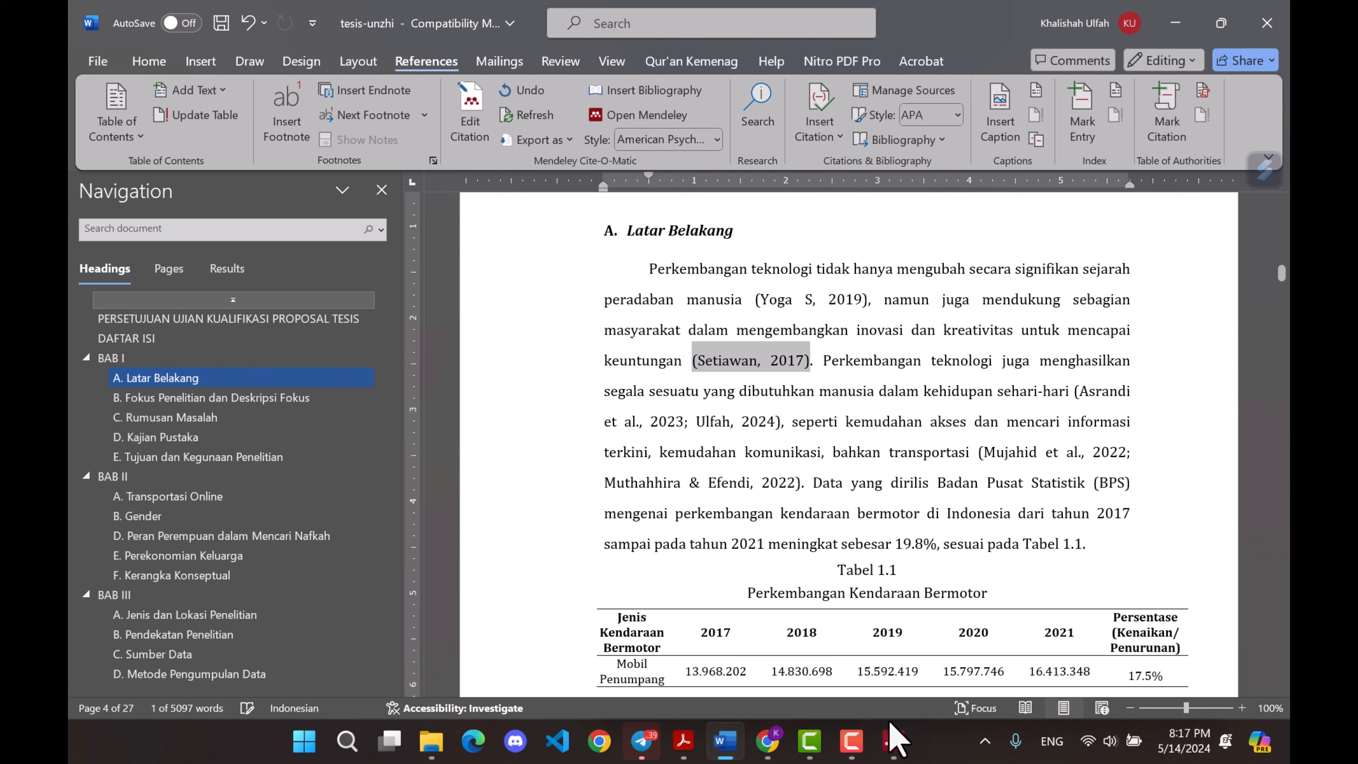
pyautogui.click(895, 742)
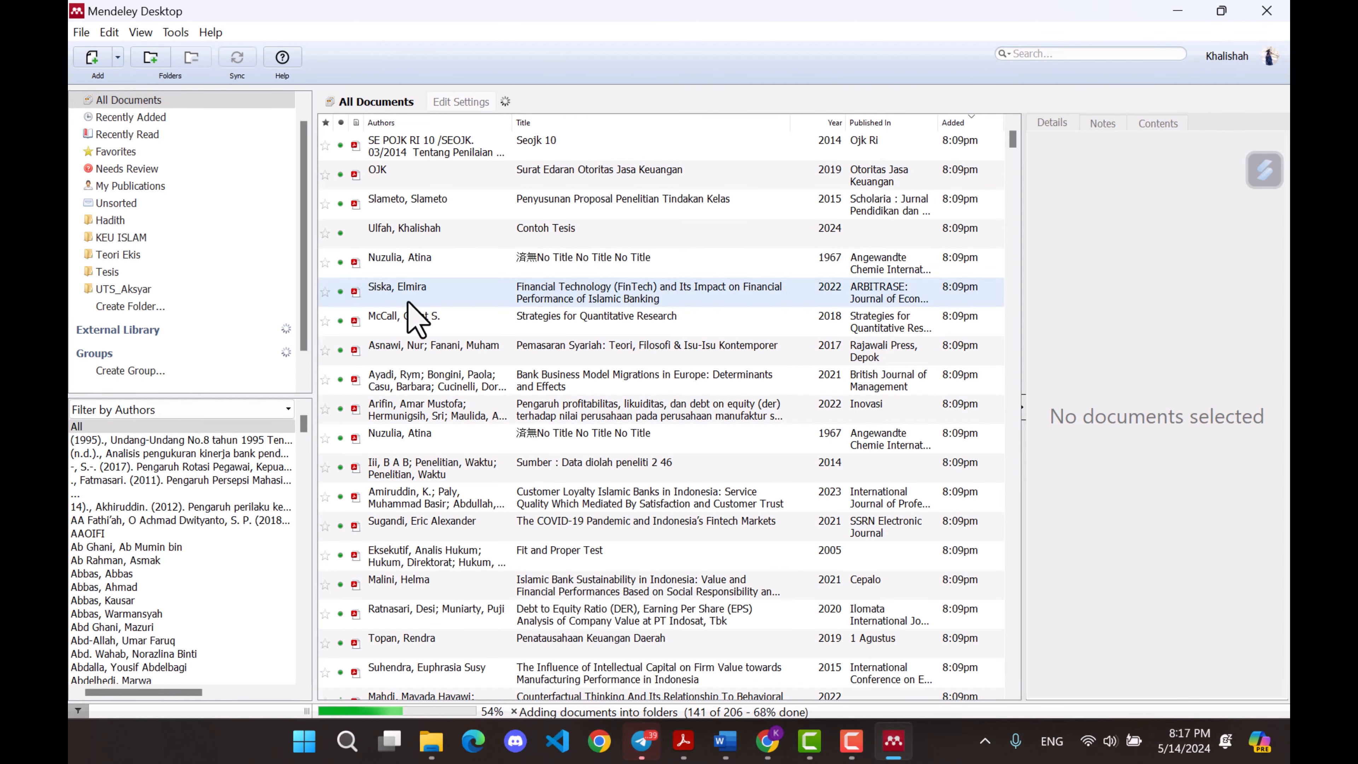
pyautogui.click(356, 263)
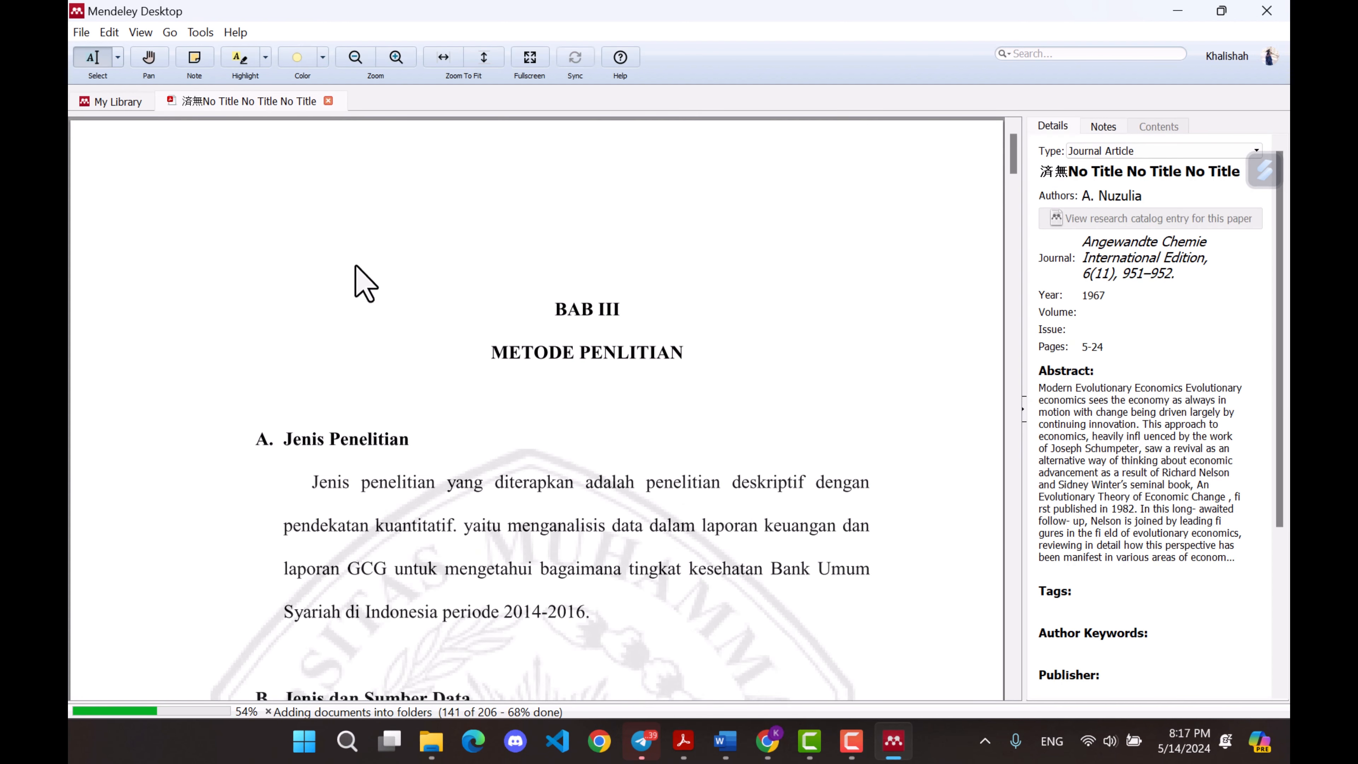
pyautogui.click(97, 103)
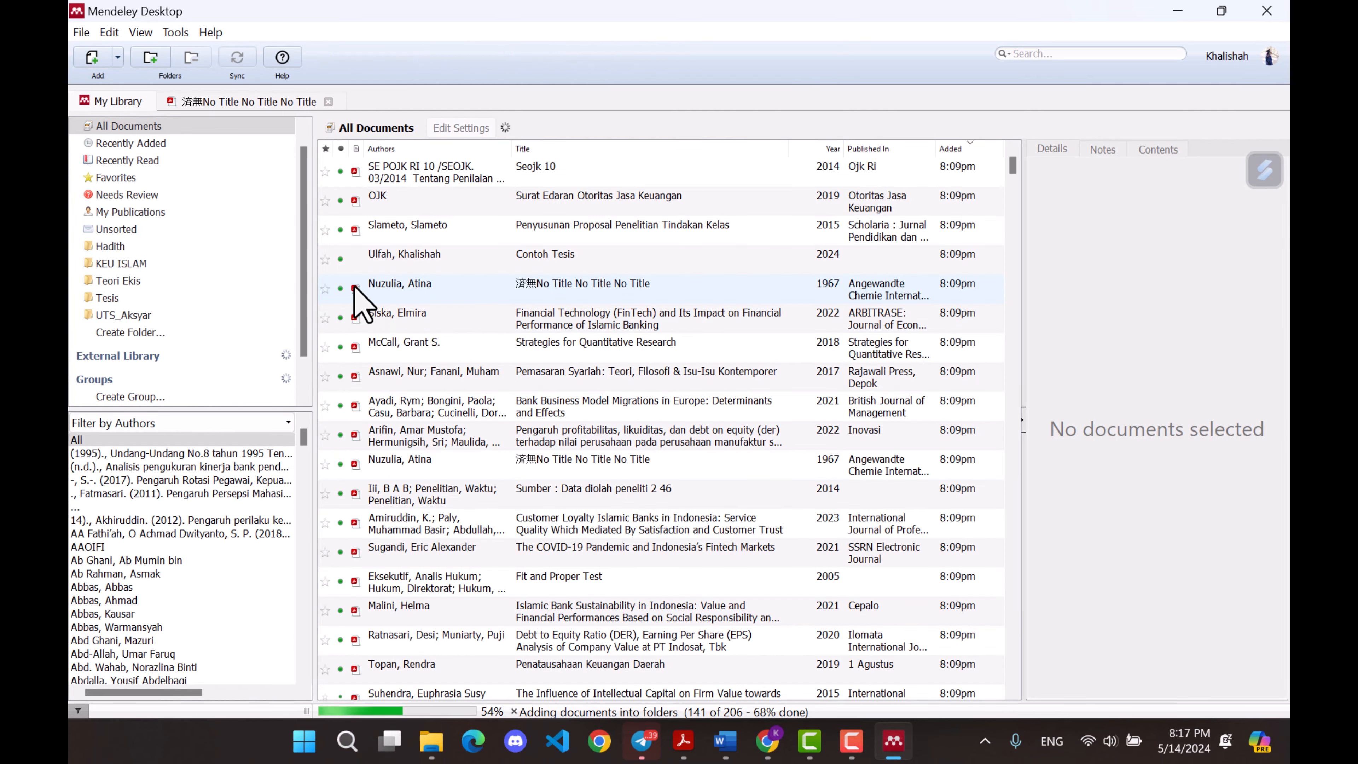
pyautogui.doubleClick(358, 297)
pyautogui.scroll(-10, 827, 379)
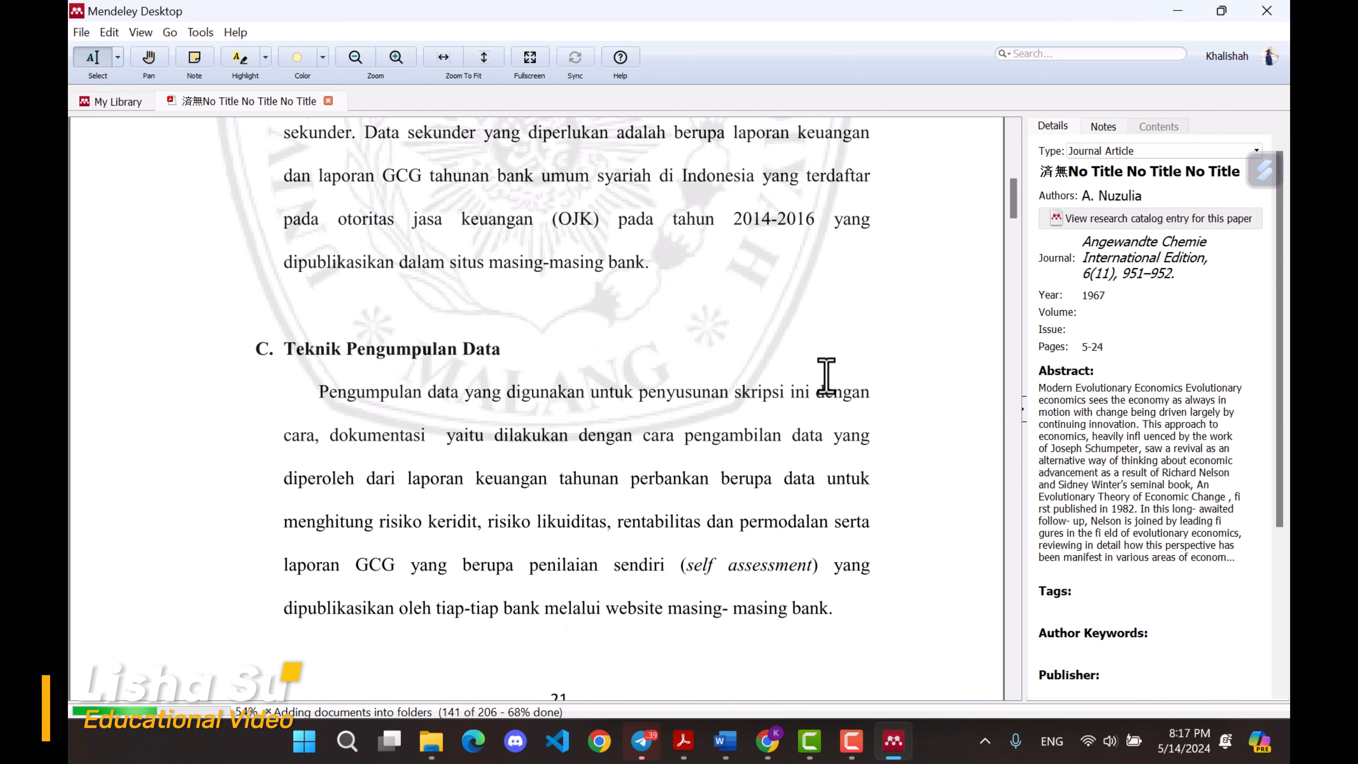
pyautogui.scroll(5, 827, 377)
pyautogui.scroll(4, 826, 376)
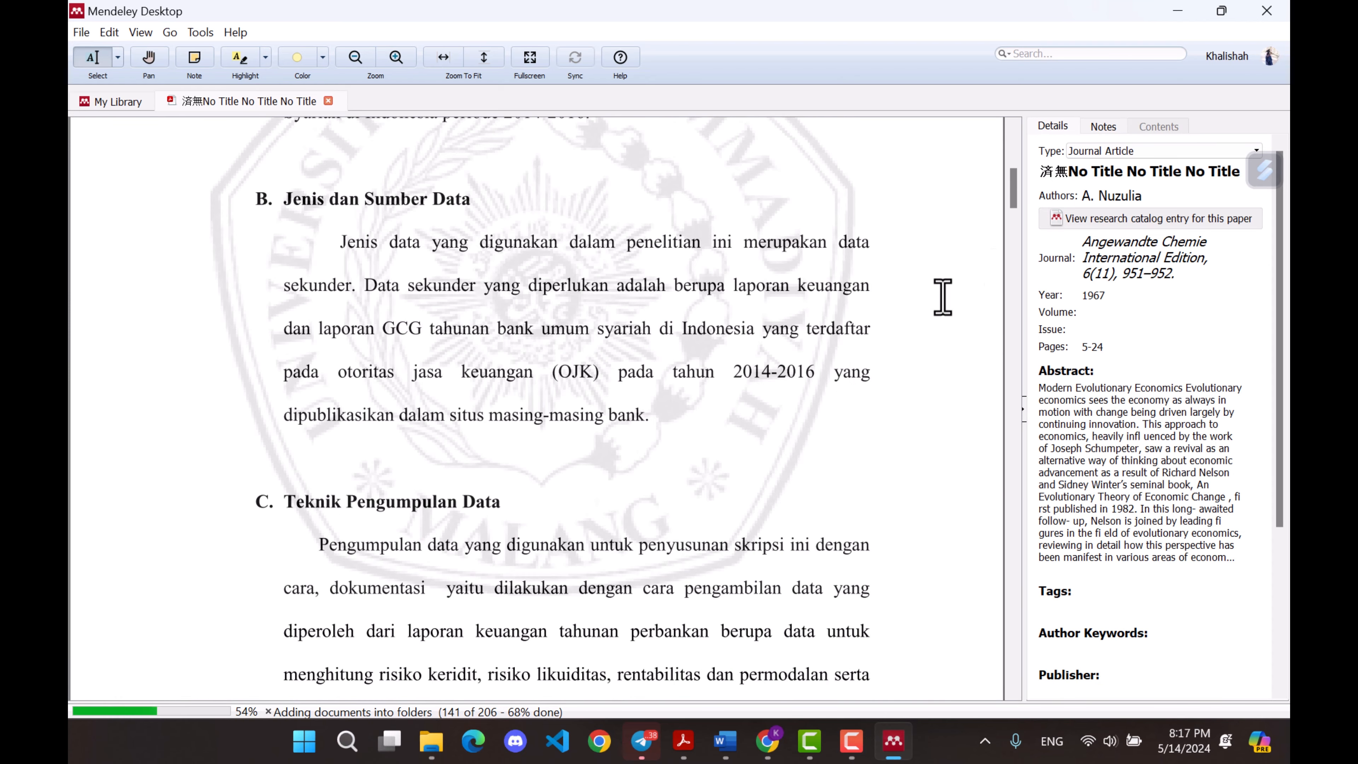
# - Enter "Universitas Muhammadiyah Malang" as the publisher in the reference's details
pyautogui.click(1141, 177)
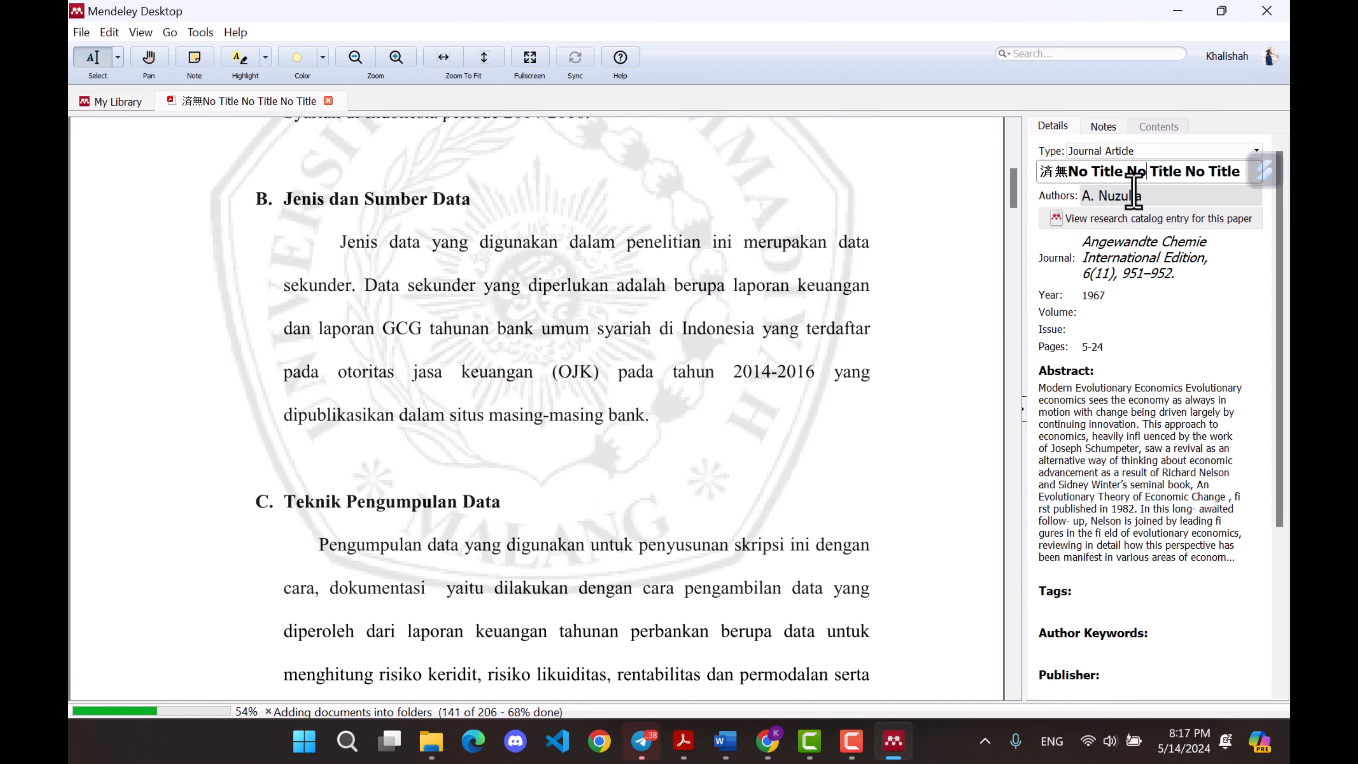
pyautogui.hotkey('ctrl', 'a')
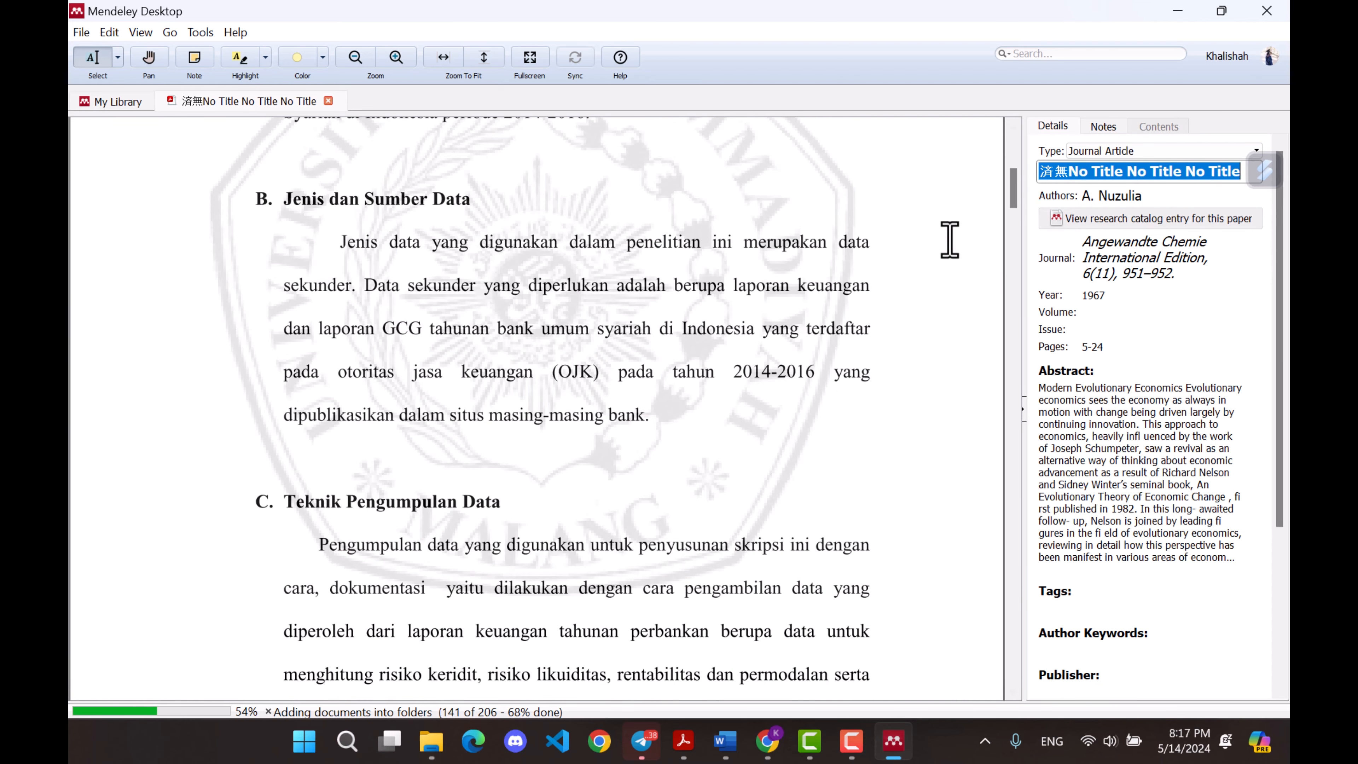
pyautogui.scroll(3, 962, 389)
pyautogui.scroll(-4, 1077, 568)
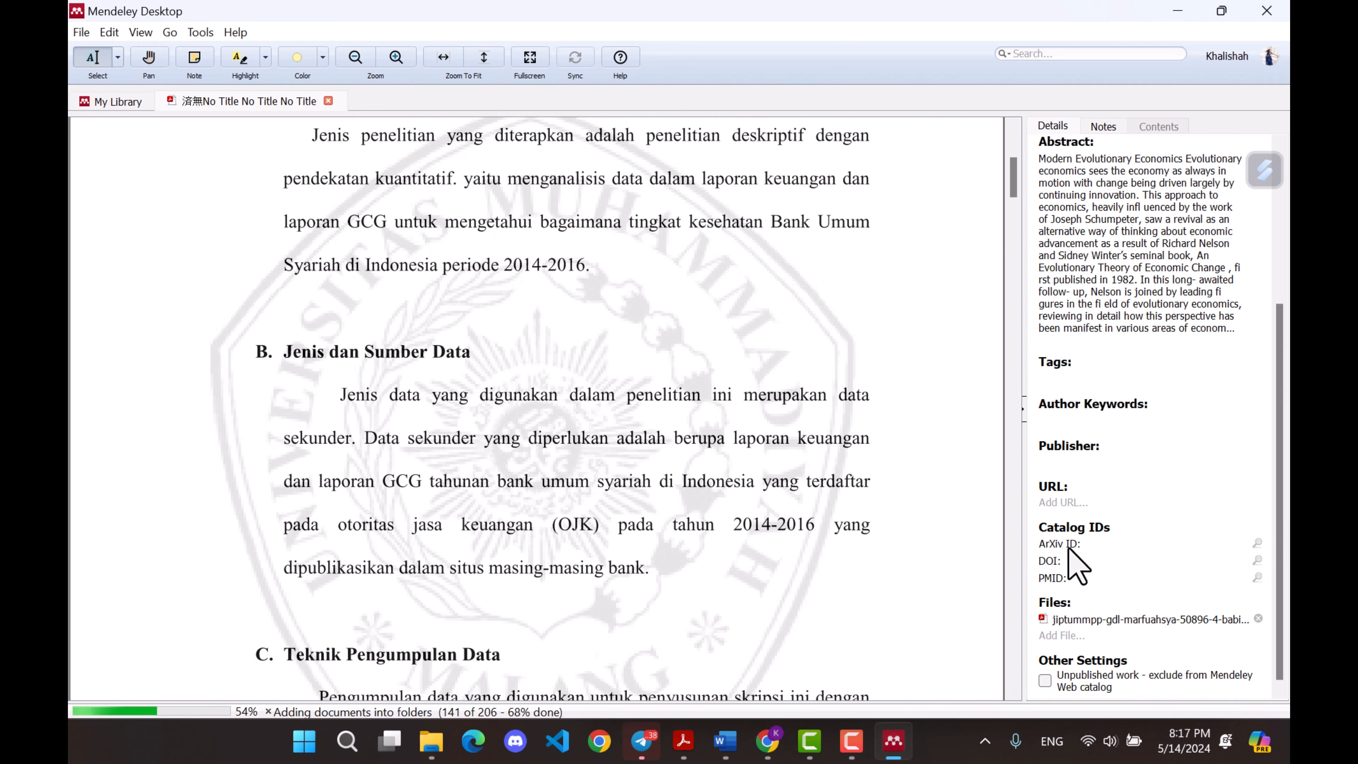
pyautogui.click(1062, 459)
pyautogui.scroll(-1, 516, 508)
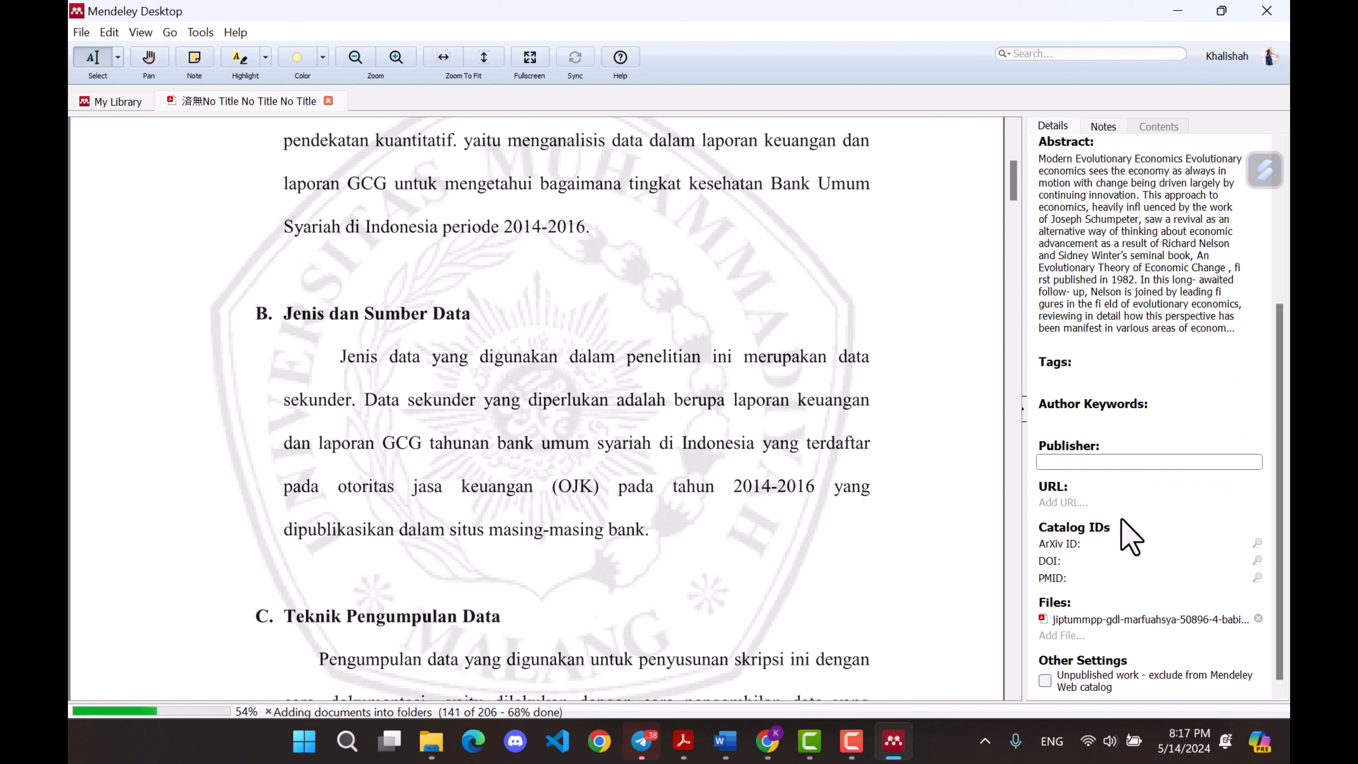
pyautogui.write('Universi')
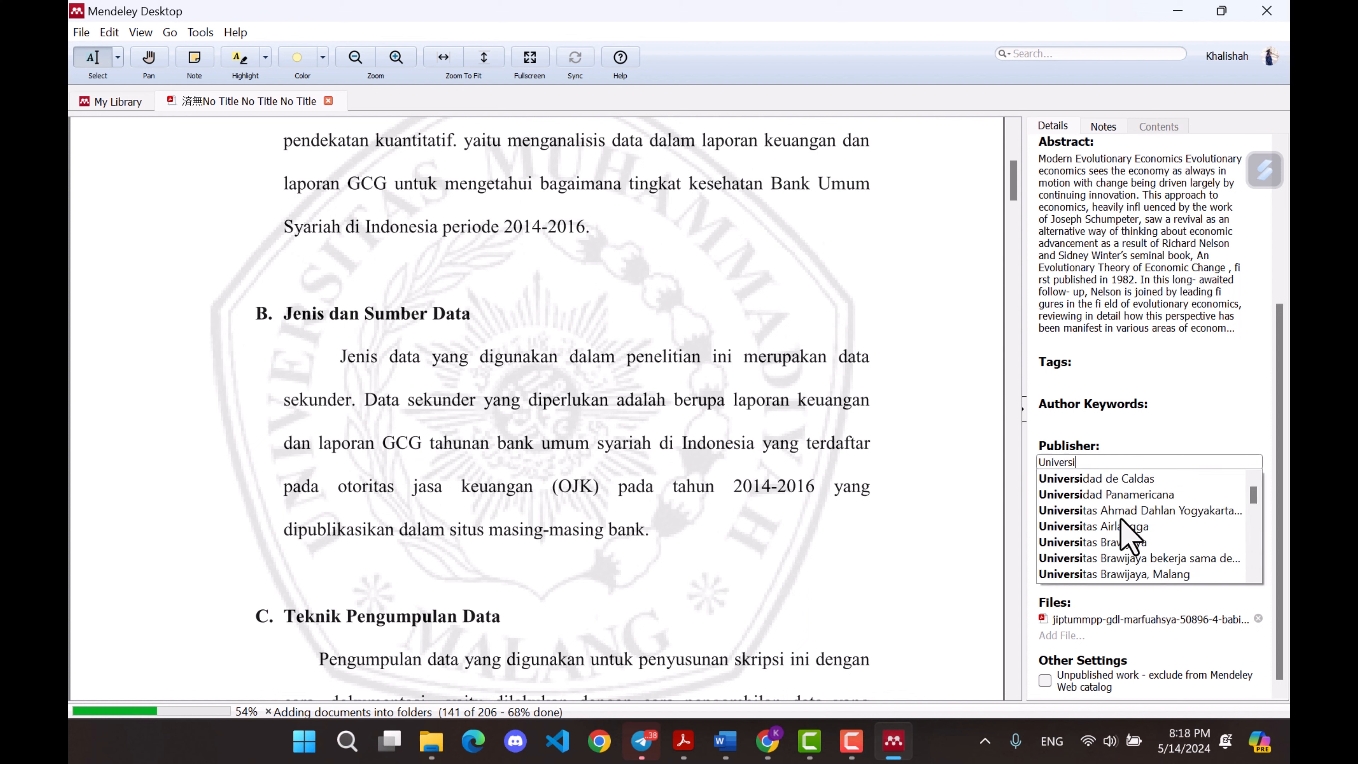
pyautogui.write('tas Muhammadi')
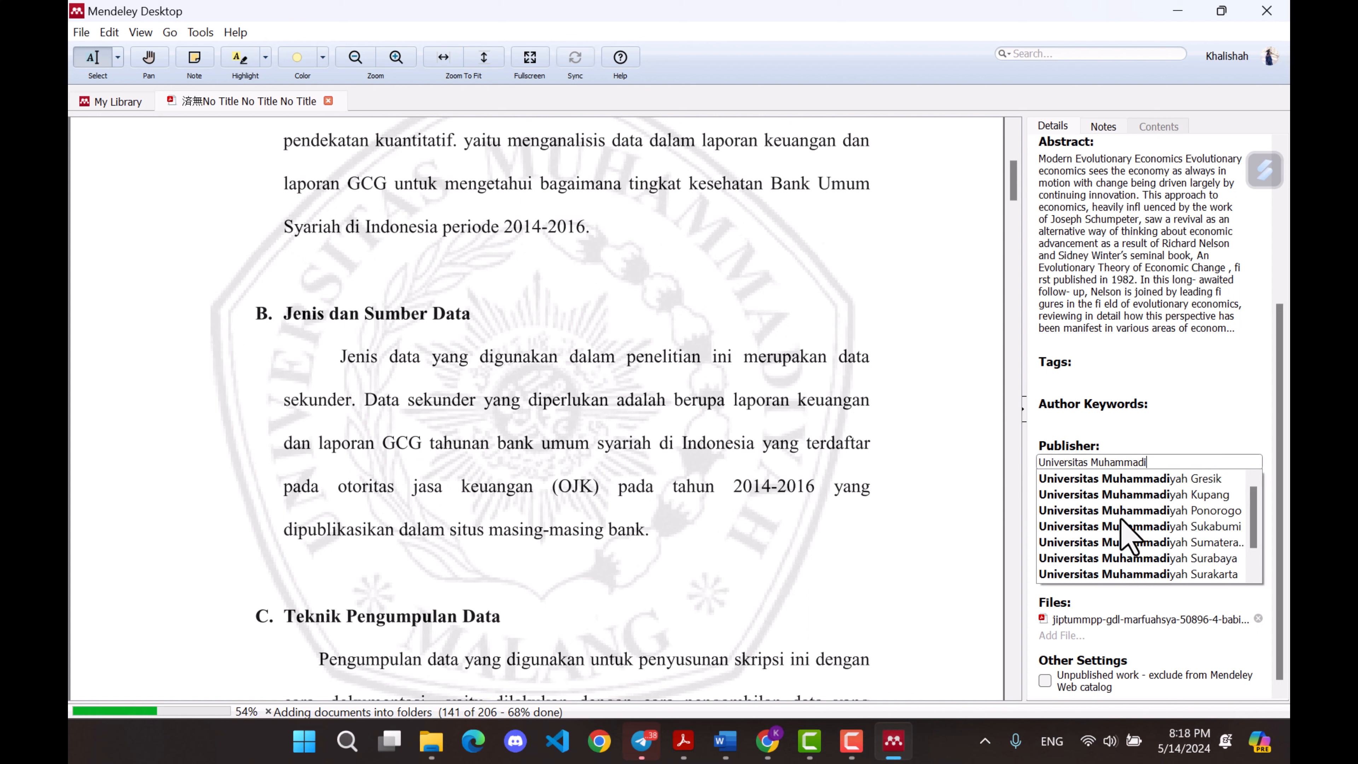
pyautogui.write('yah Malang')
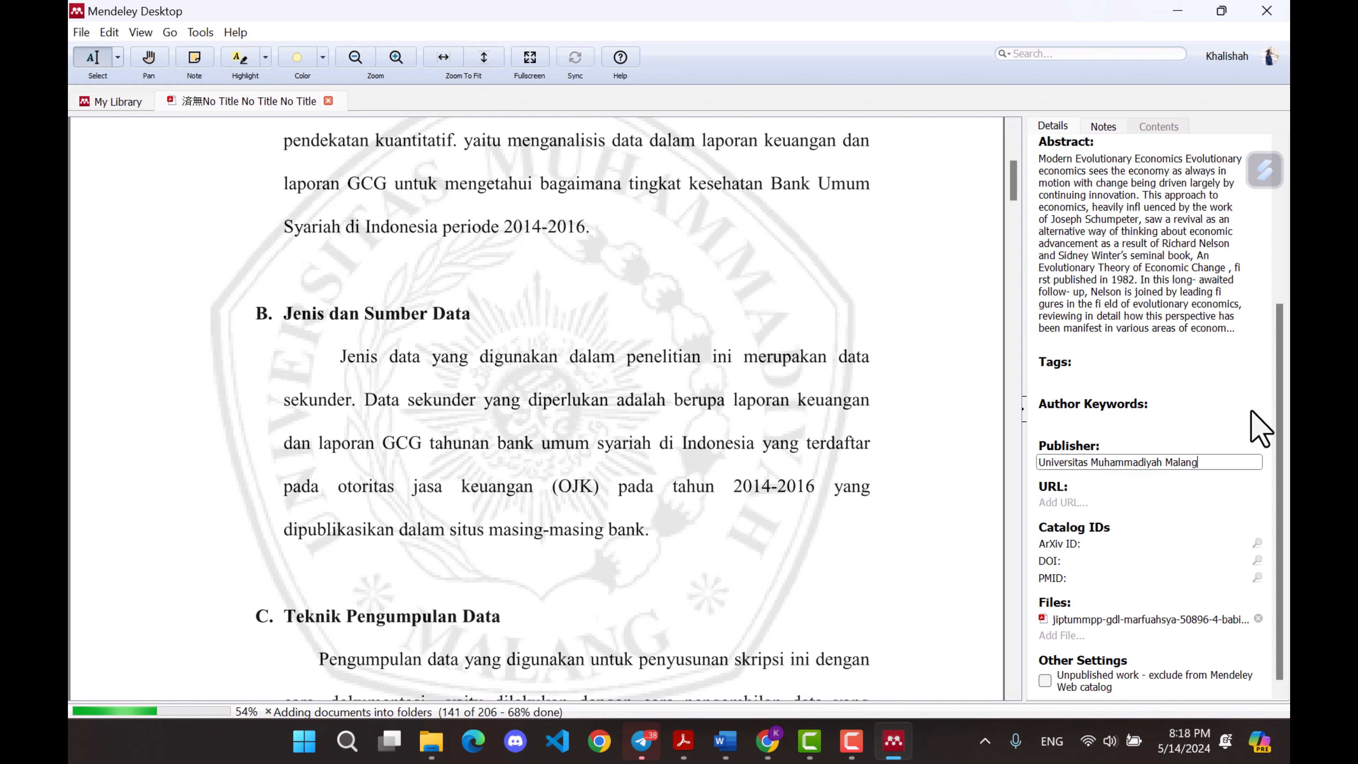
pyautogui.click(1077, 505)
pyautogui.scroll(5, 1072, 538)
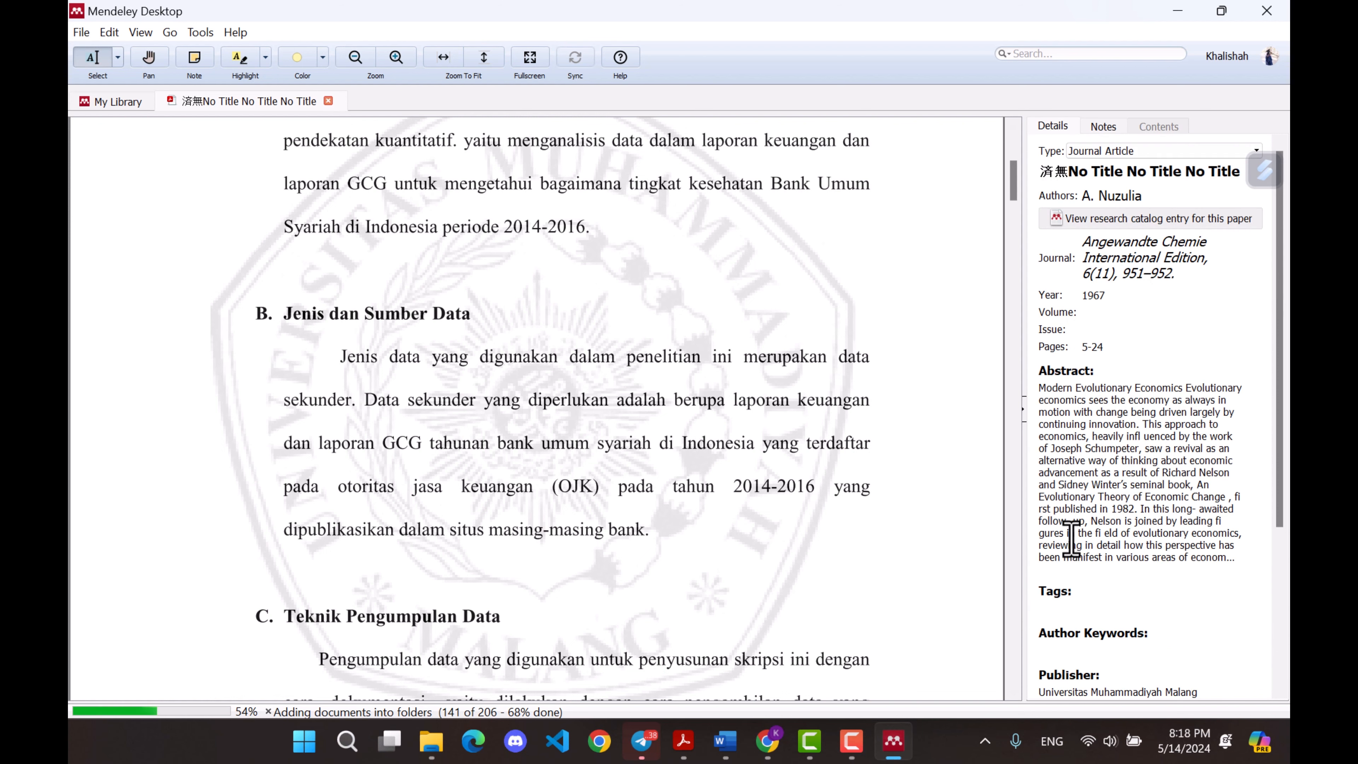
# - Clear the reference's journal name and change its document type to Thesis
pyautogui.click(1111, 245)
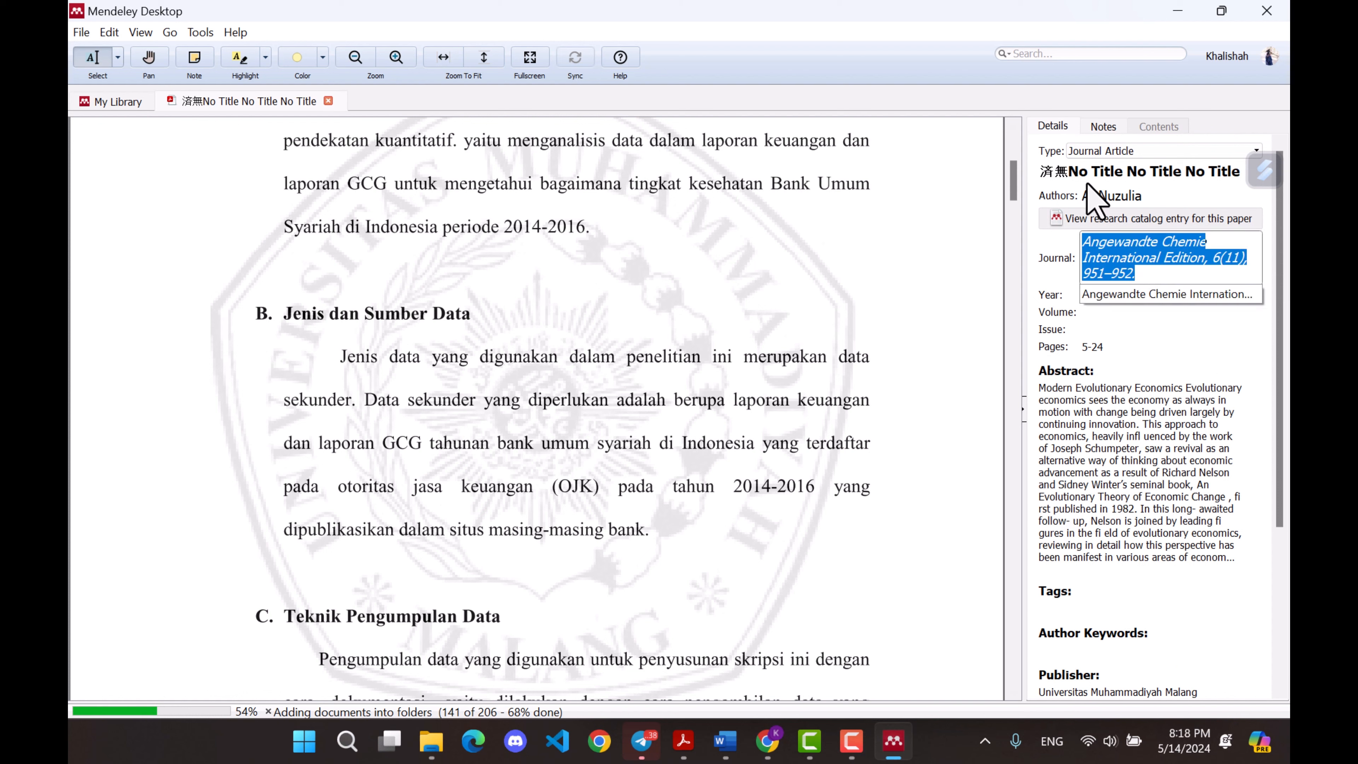
pyautogui.press('BackSpace')
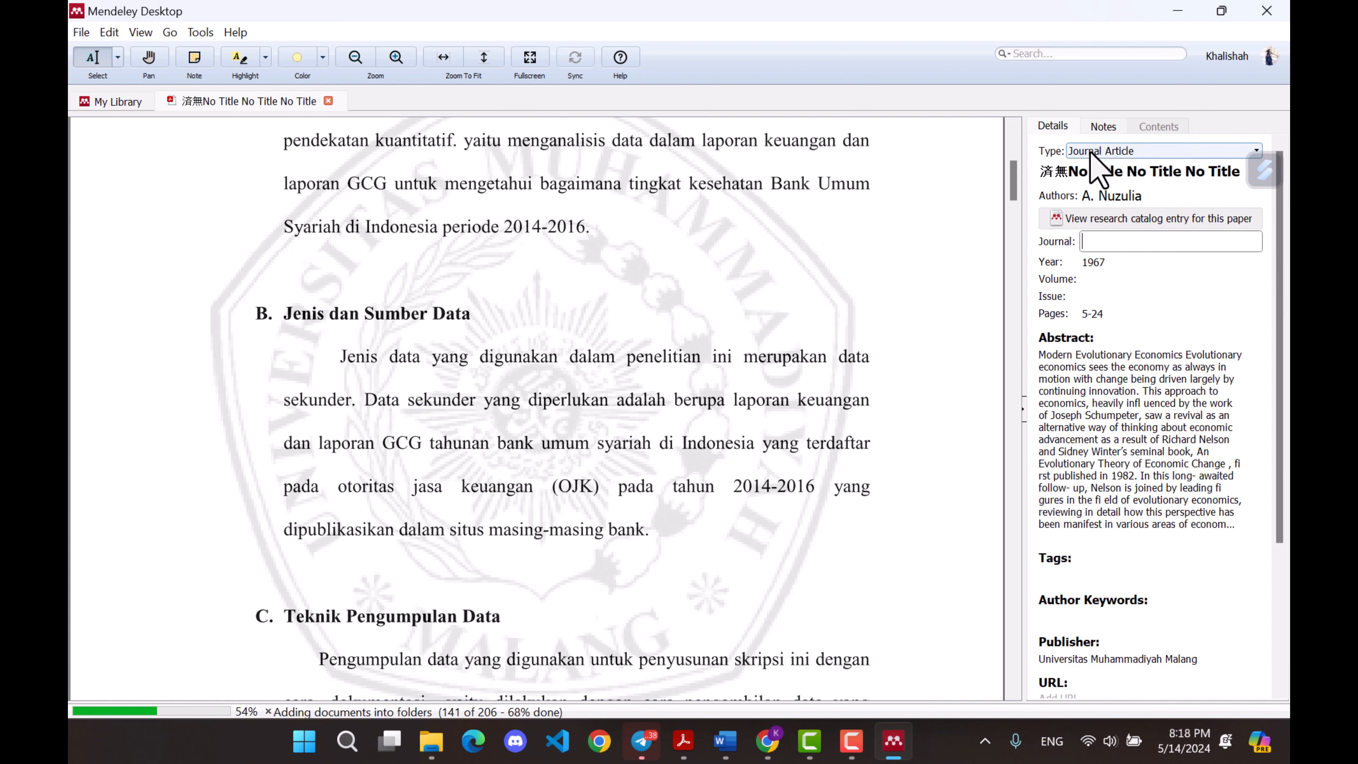
pyautogui.click(1106, 151)
pyautogui.scroll(-3, 1104, 241)
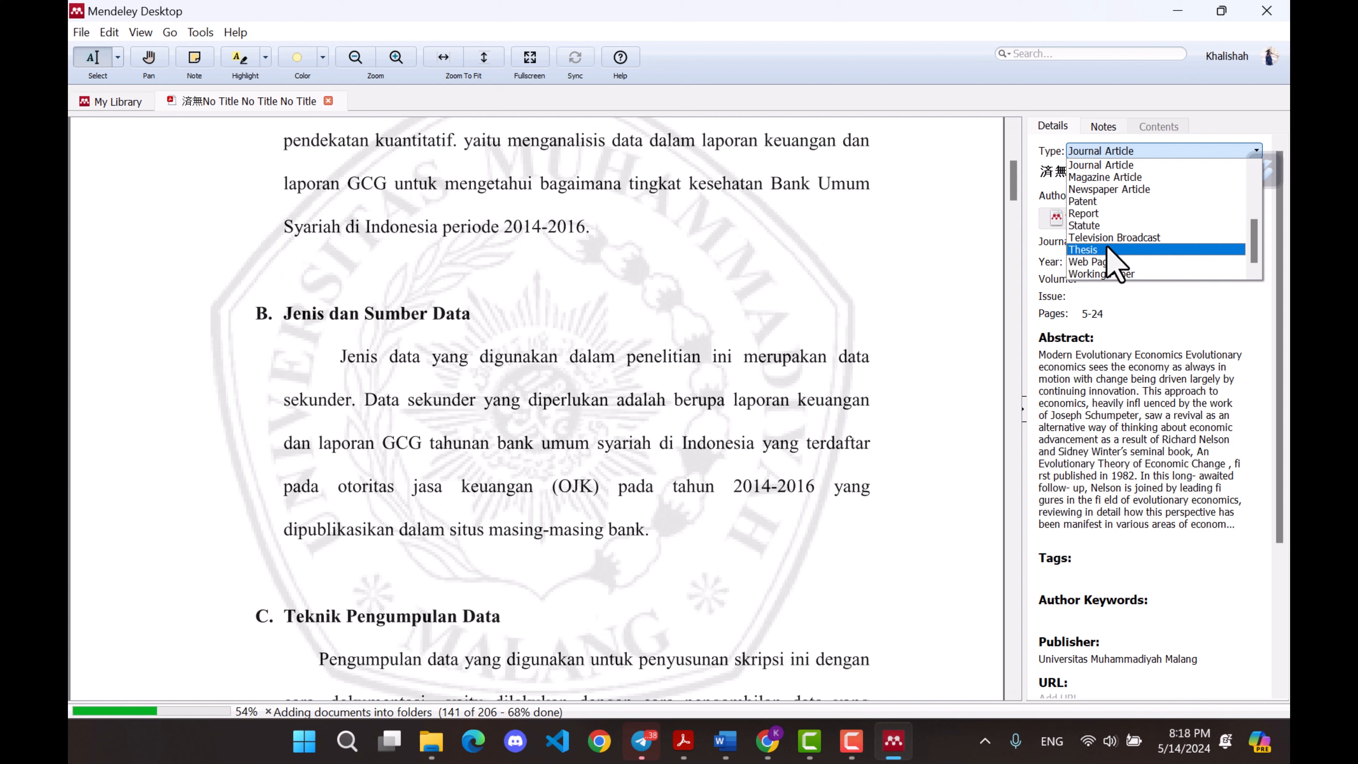
pyautogui.click(1107, 247)
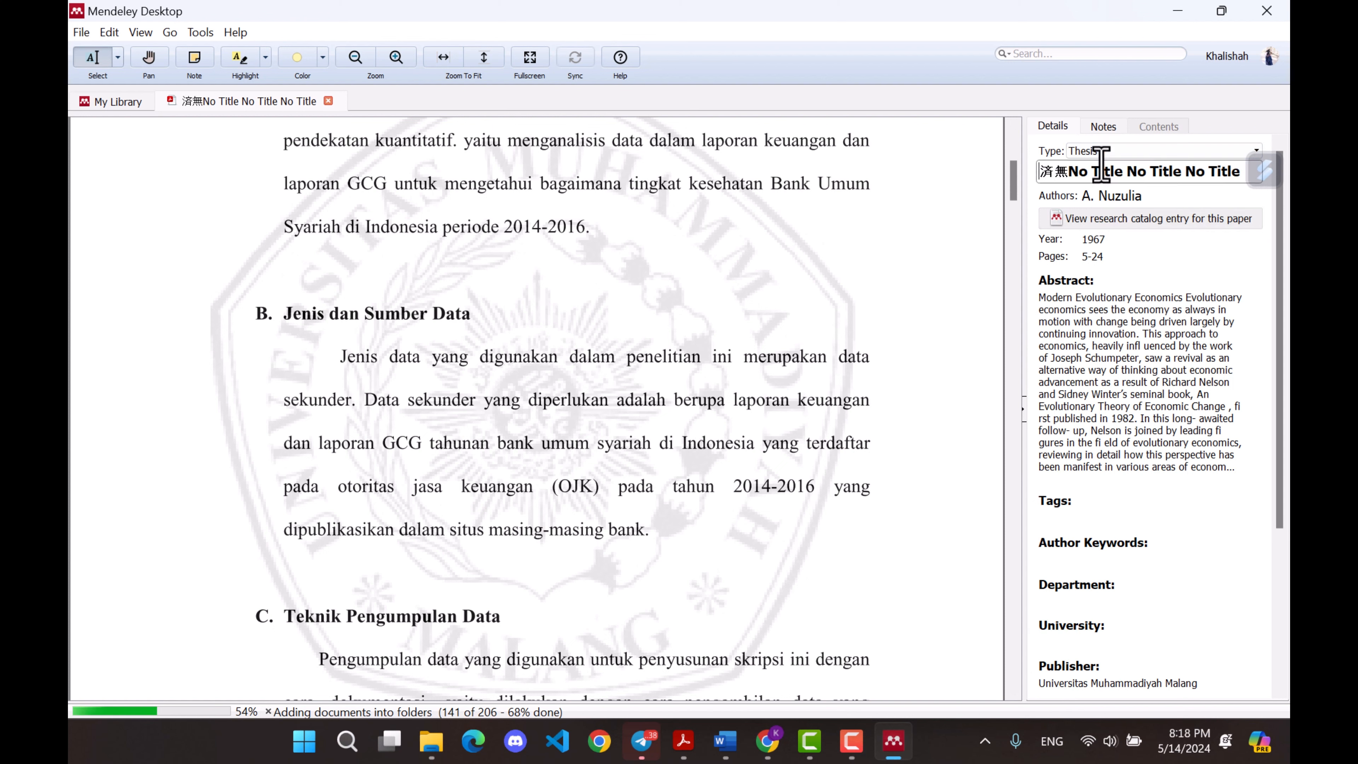
# - Replace the reference's title with "Pengaruh A B C"
pyautogui.click(1133, 180)
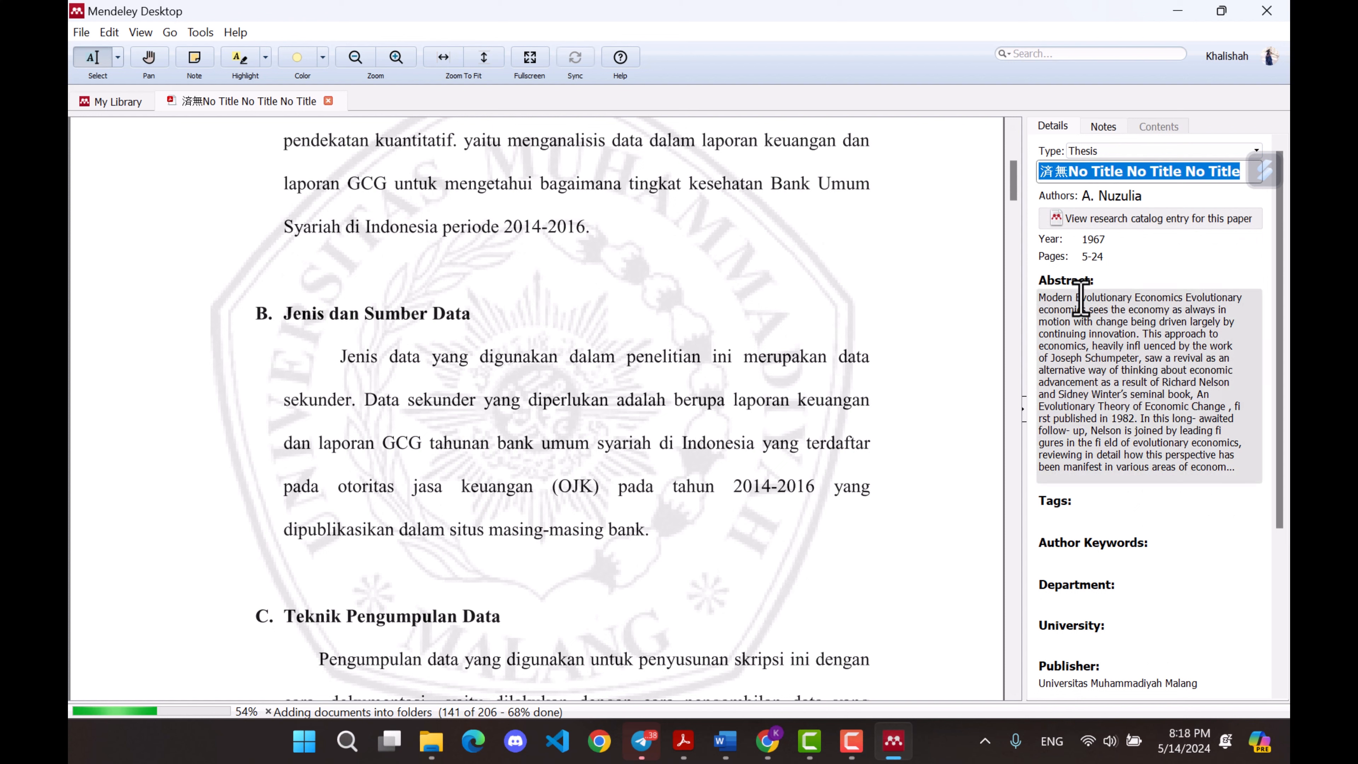
pyautogui.press('BackSpace')
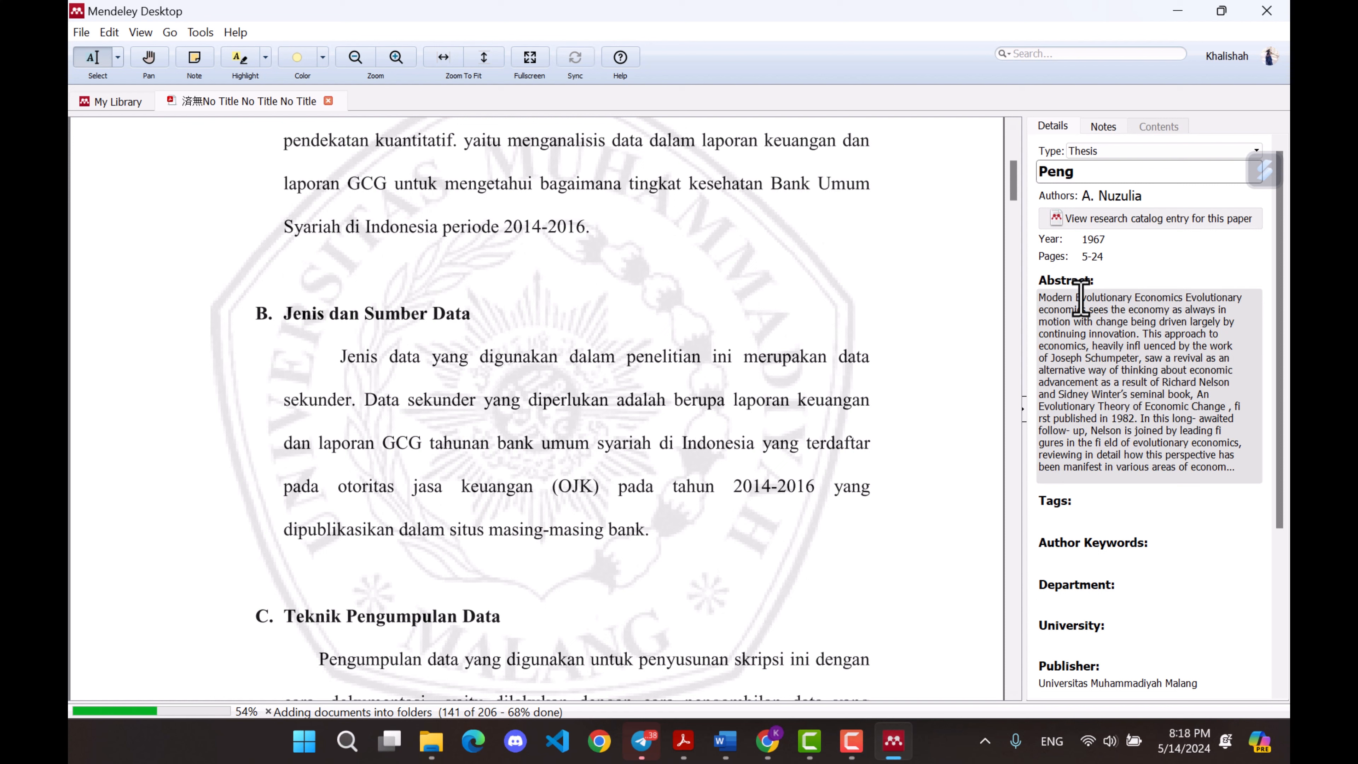
pyautogui.write('Pengaruh A B C')
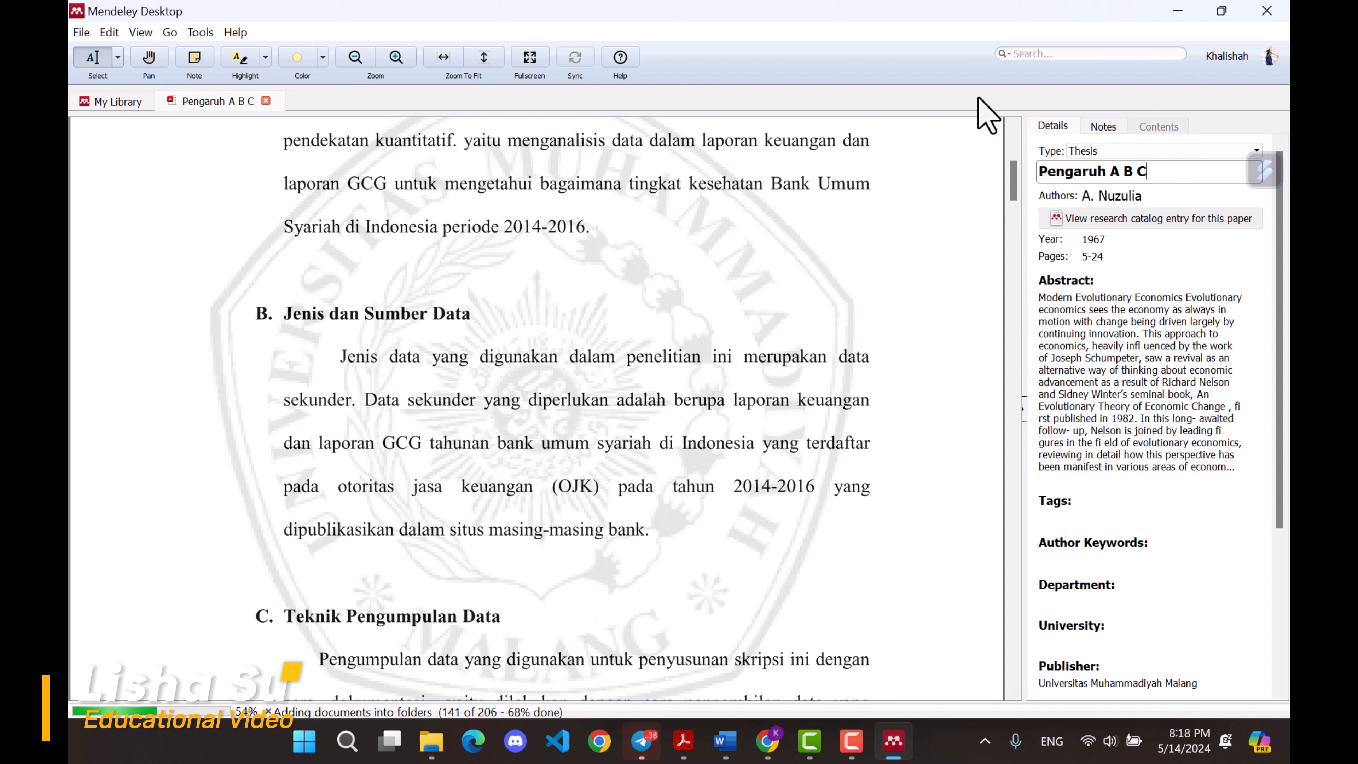
# - Open the author entry for editing and examine its last name, first name order
pyautogui.click(1155, 195)
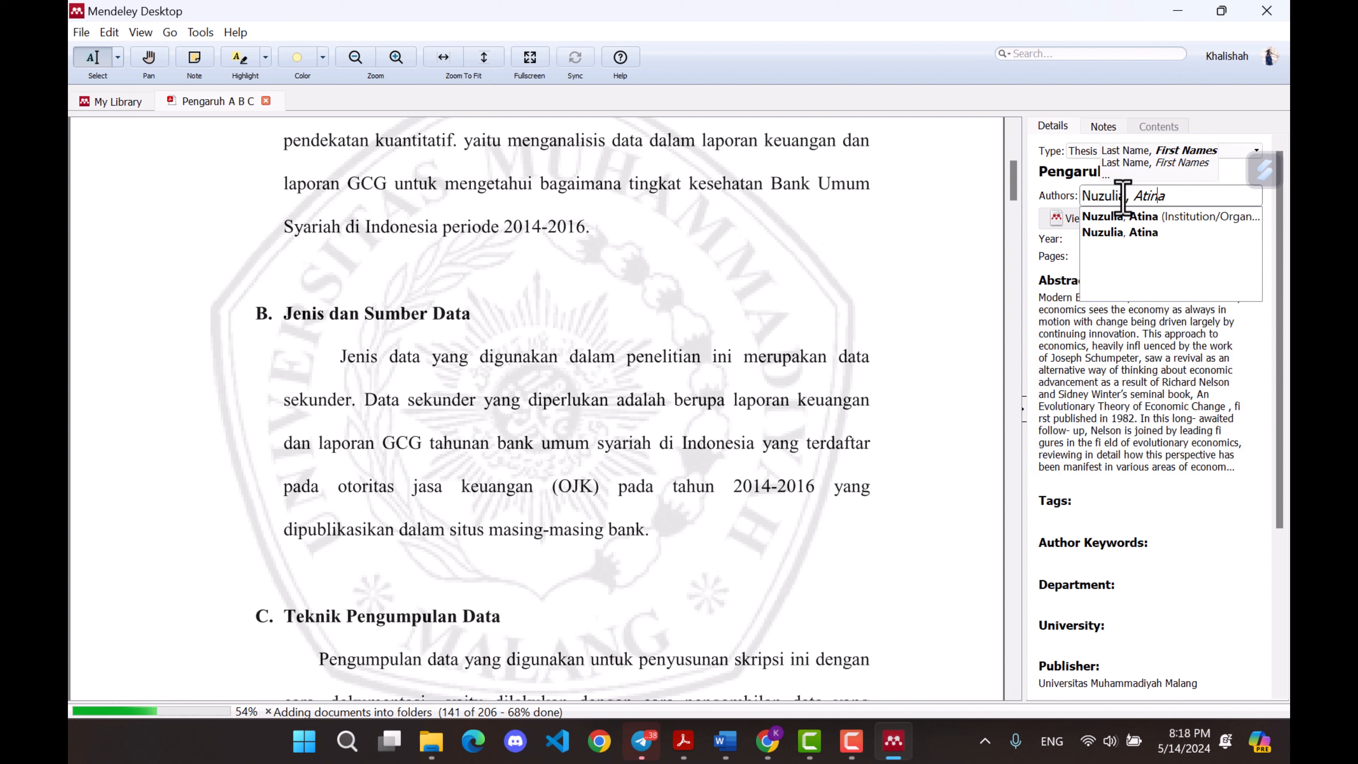
pyautogui.moveTo(1137, 199); pyautogui.dragTo(1082, 198)
pyautogui.click(1178, 198)
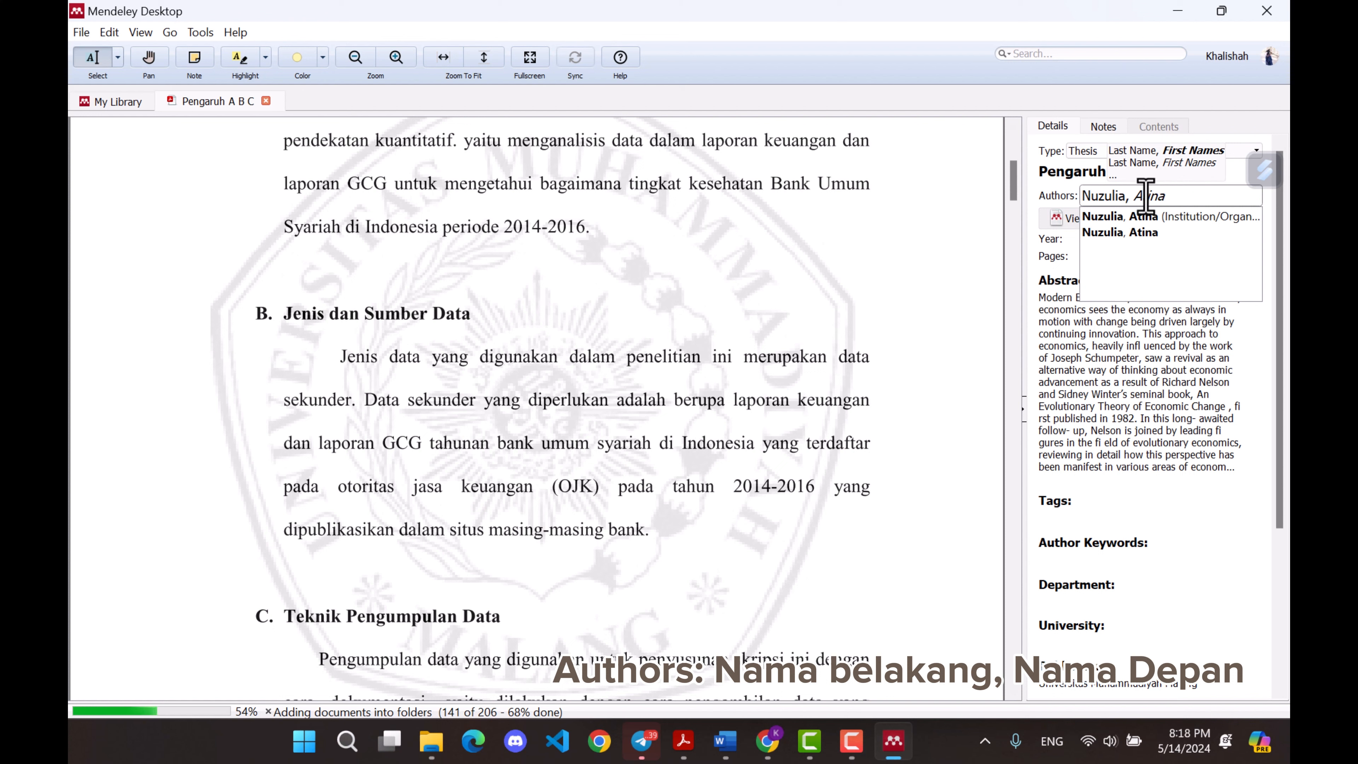
pyautogui.moveTo(1124, 196); pyautogui.dragTo(1199, 197)
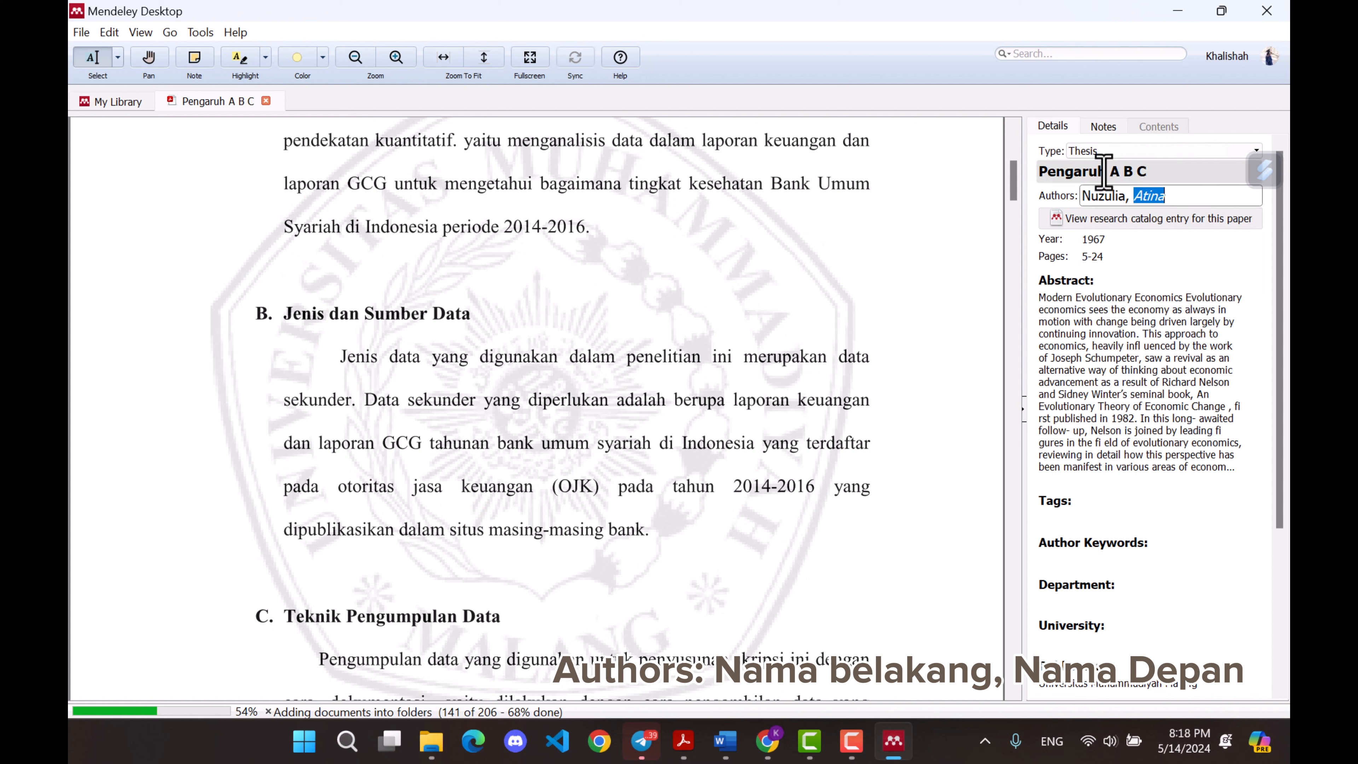
pyautogui.moveTo(1125, 195); pyautogui.dragTo(1171, 197)
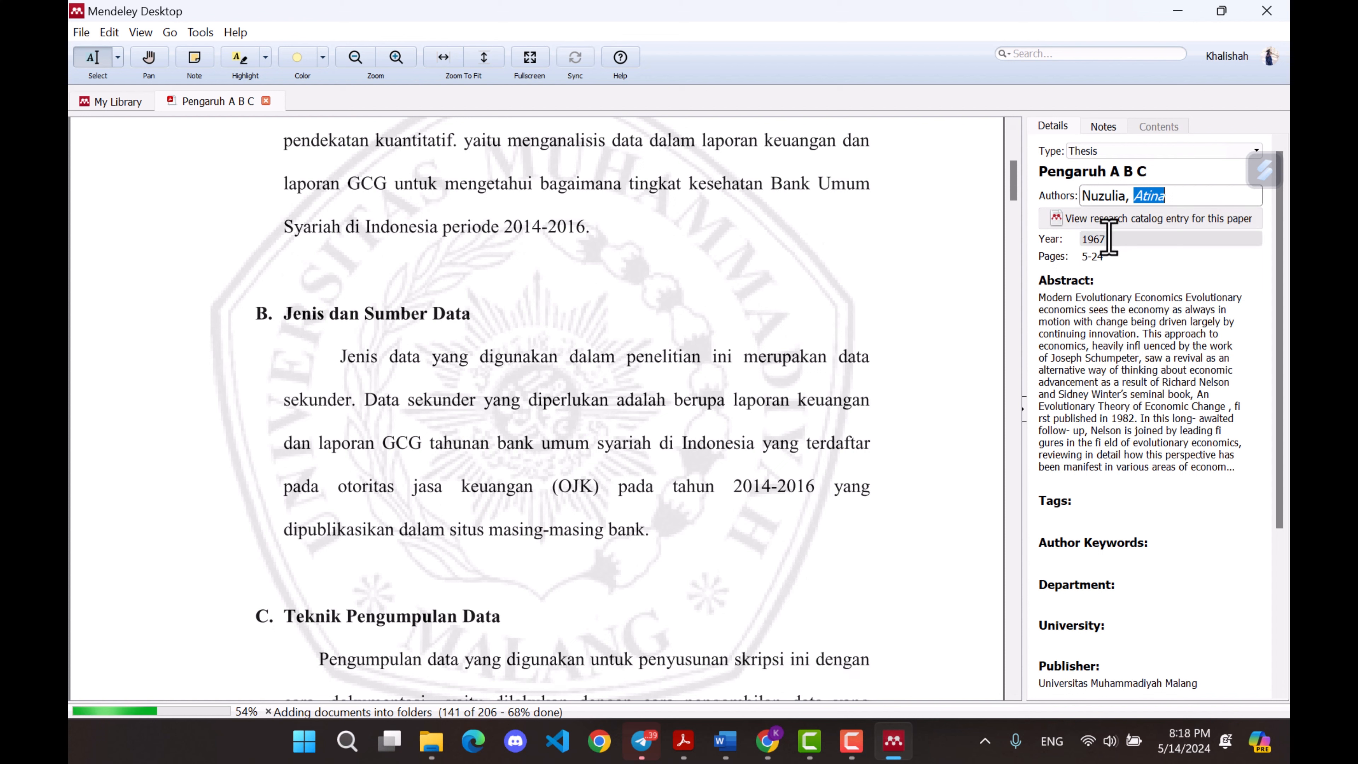
# - Set the reference's year to 2023, then open its page range for editing and look through the PDF's pages
pyautogui.press('Tab')
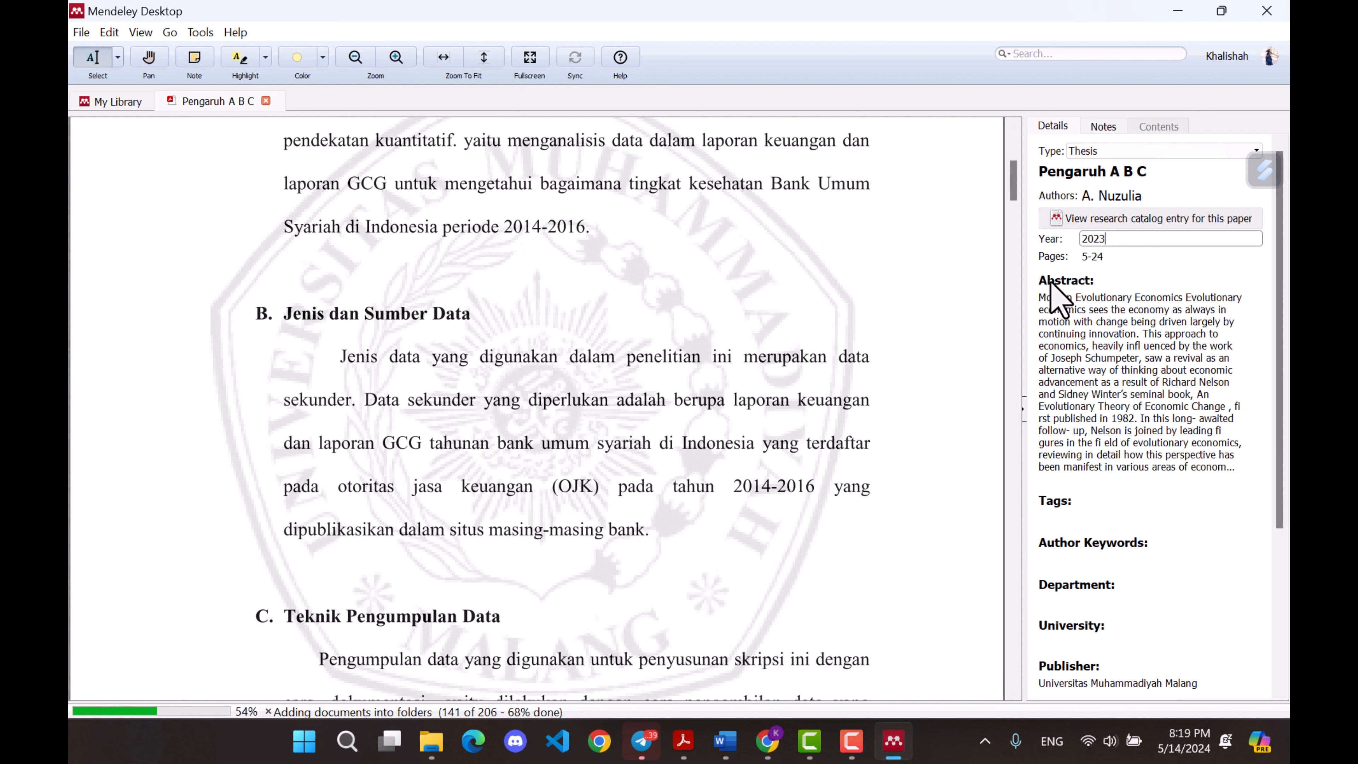
pyautogui.click(1101, 257)
pyautogui.scroll(-15, 598, 409)
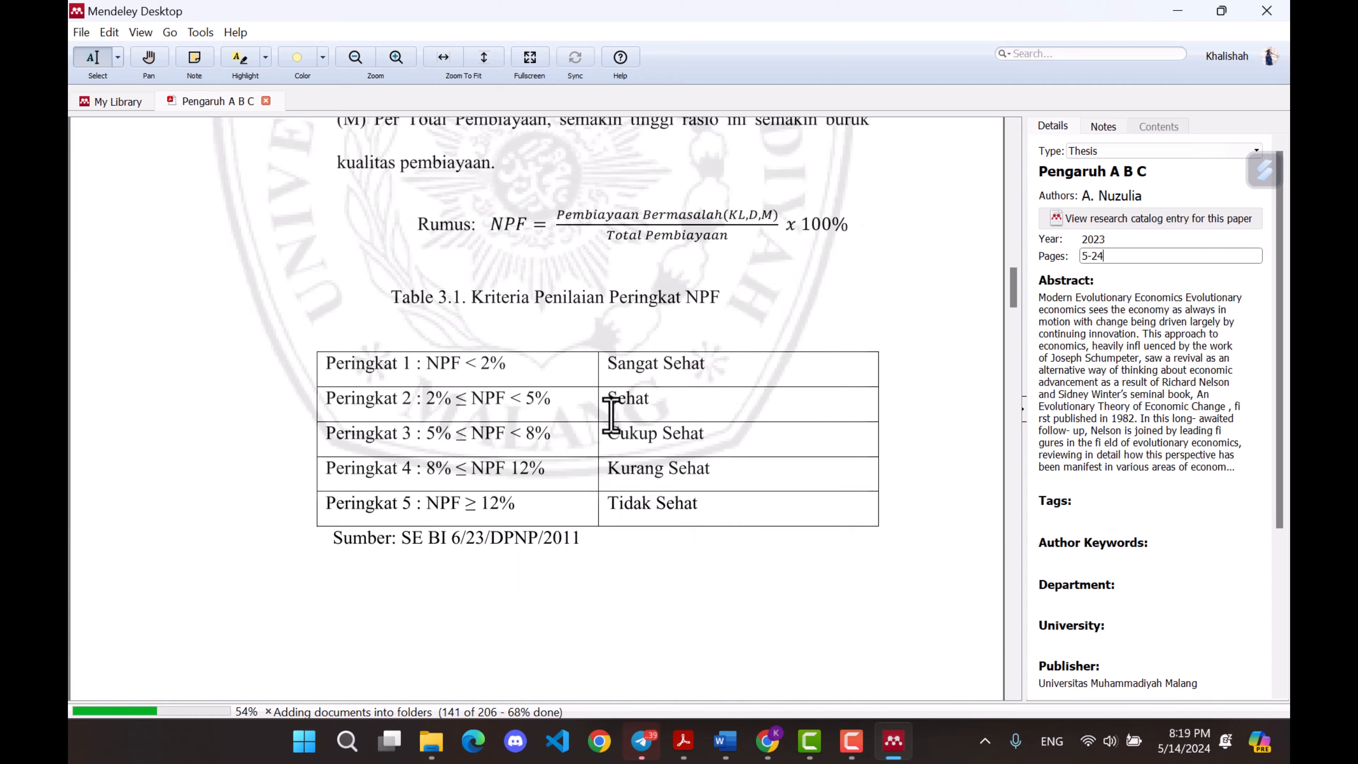
pyautogui.scroll(-5, 620, 414)
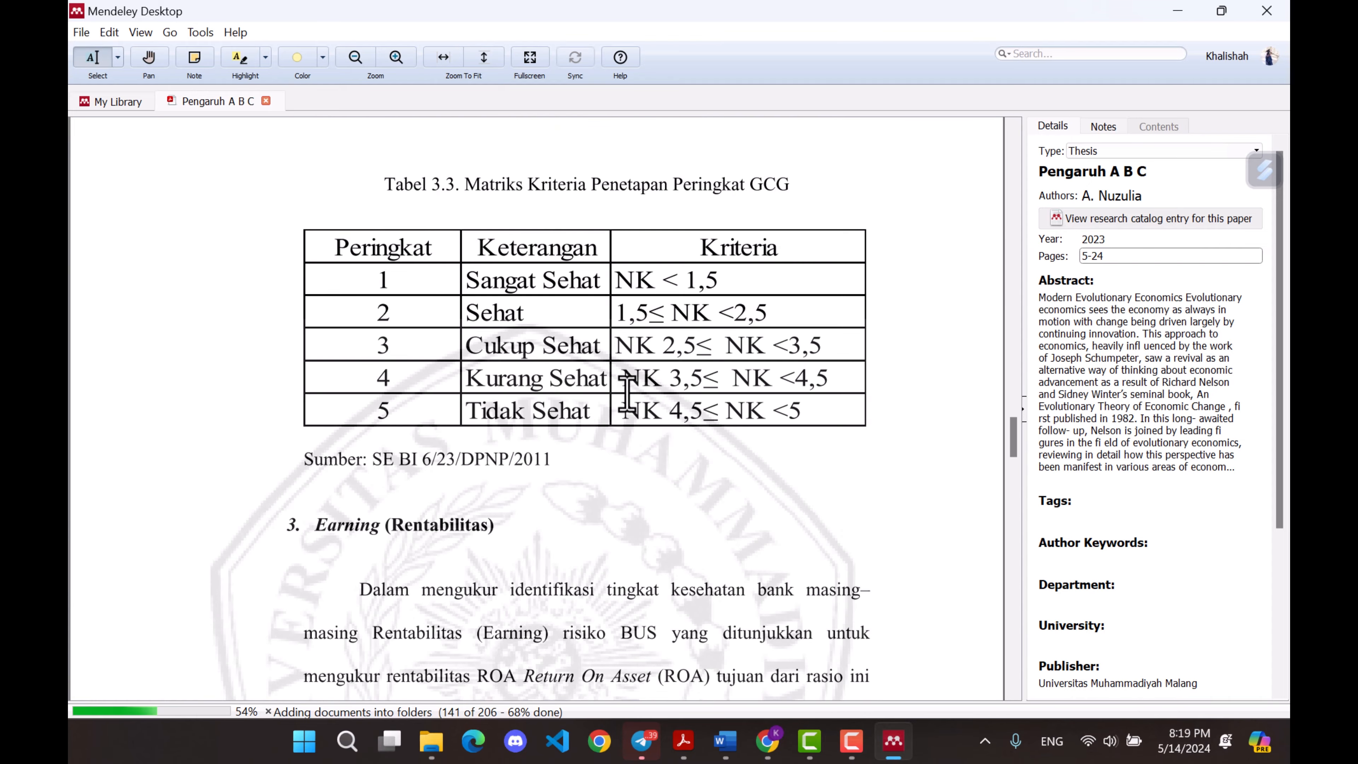
# - Check the edited thesis entry in the library list, then return to its PDF and details
pyautogui.click(121, 102)
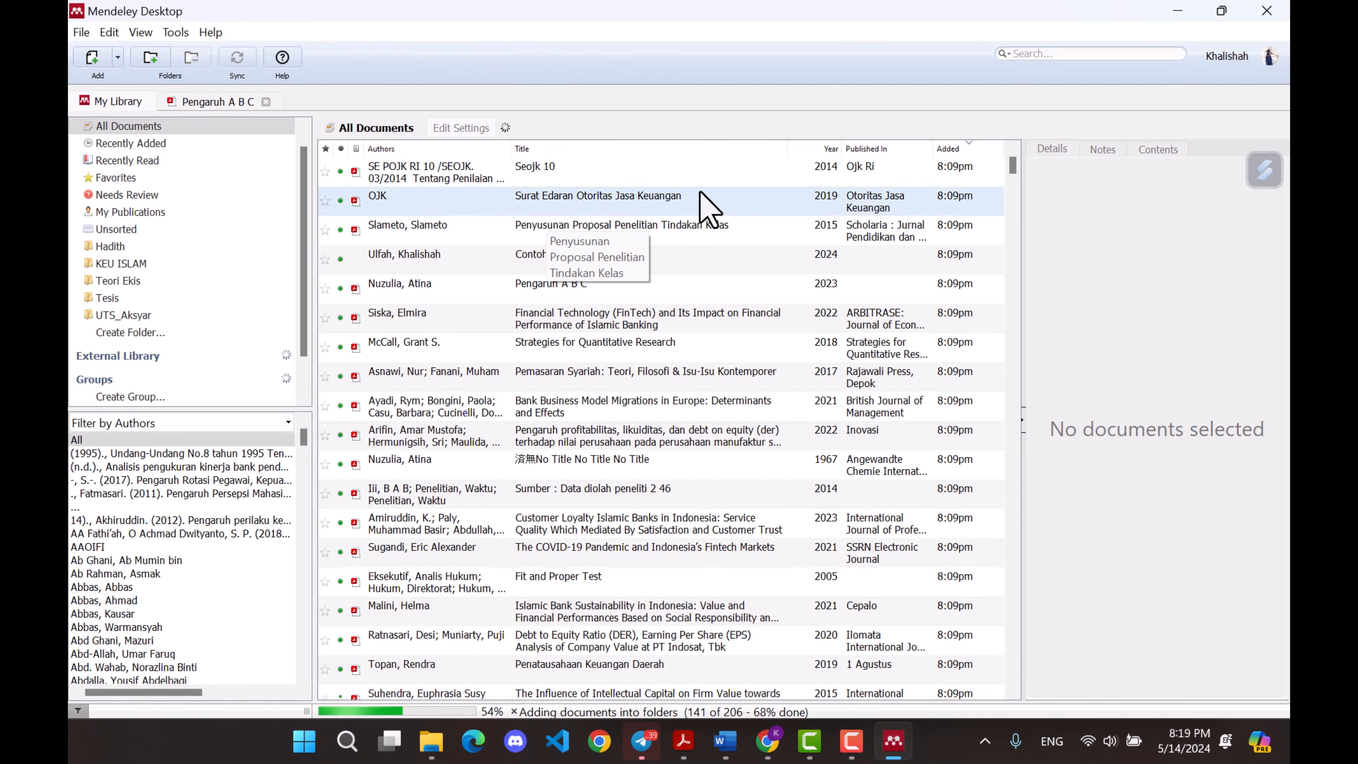
pyautogui.click(241, 102)
pyautogui.click(1160, 173)
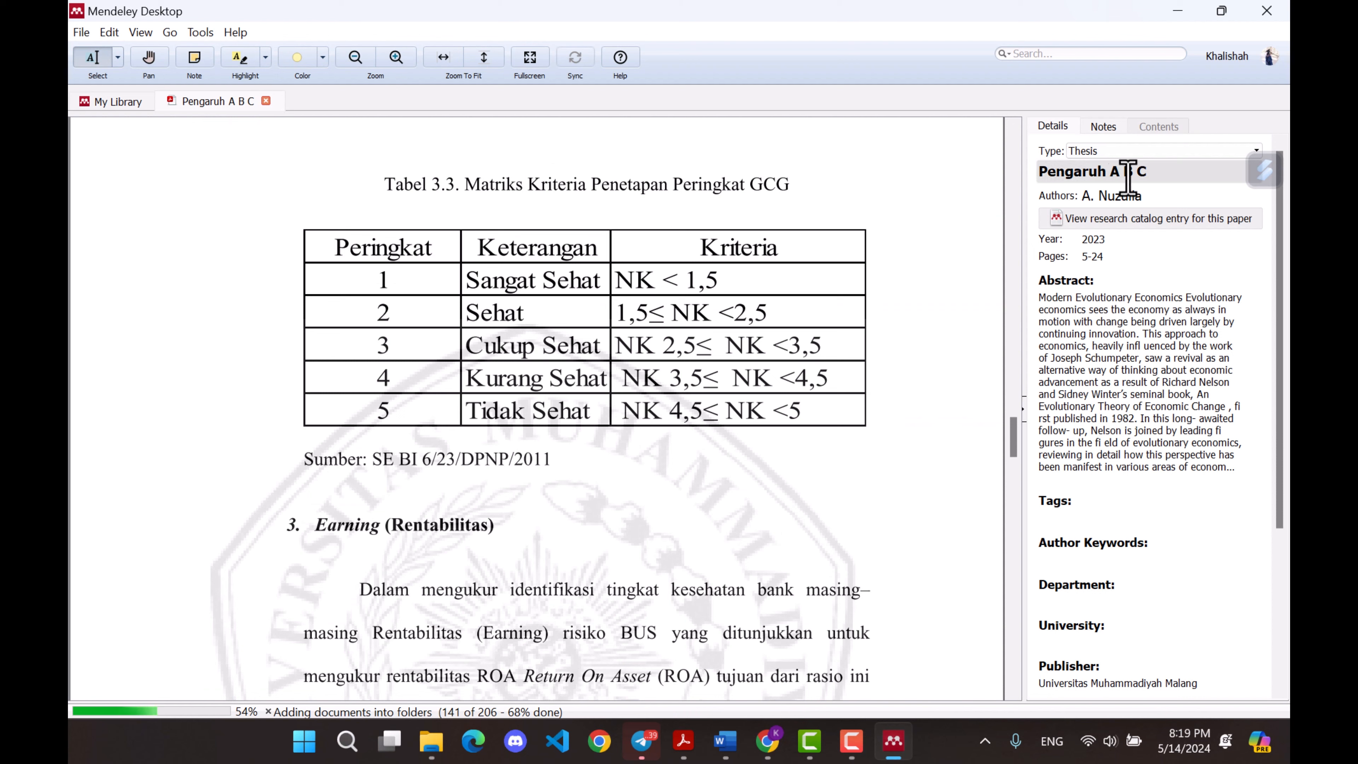
# - Switch to Word to view the thesis's citations and heading outline, then minimize it to return to Mendeley Desktop
pyautogui.click(725, 741)
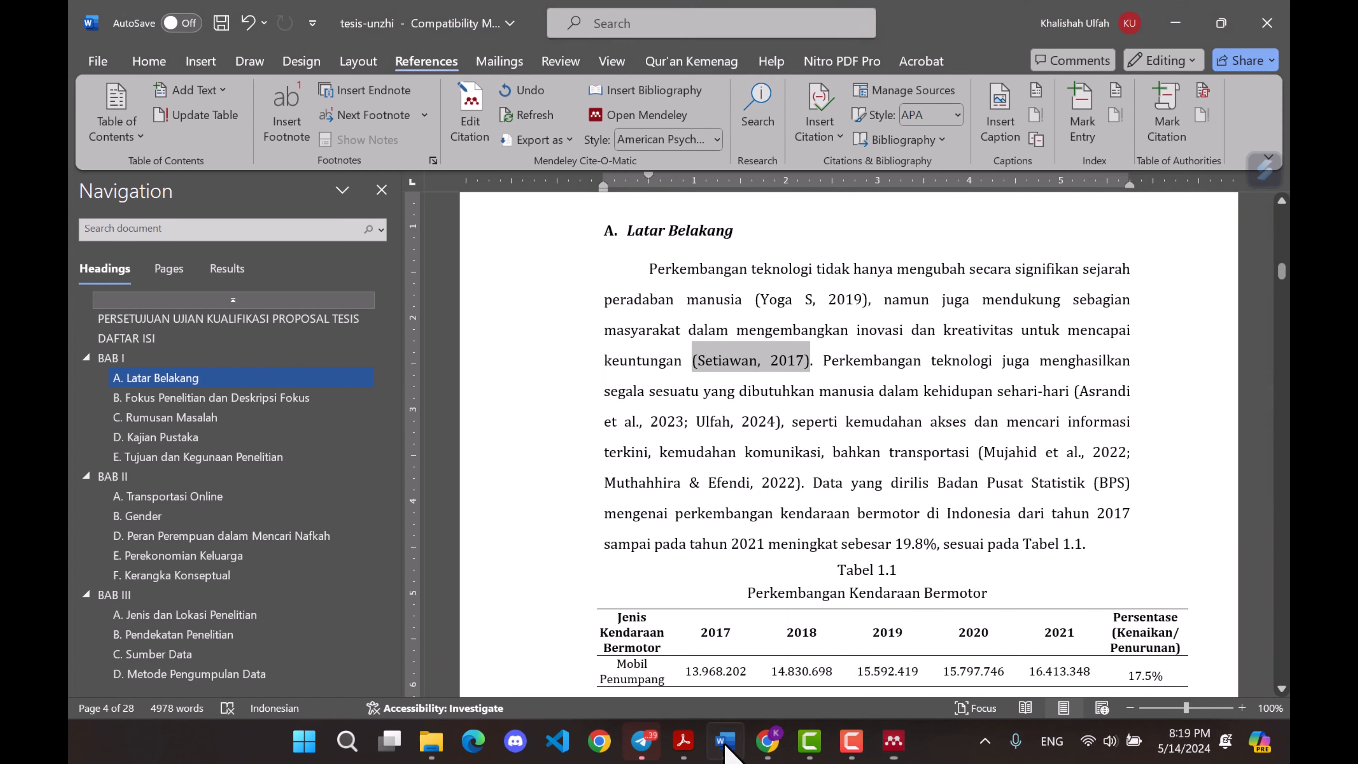
pyautogui.scroll(-2, 194, 663)
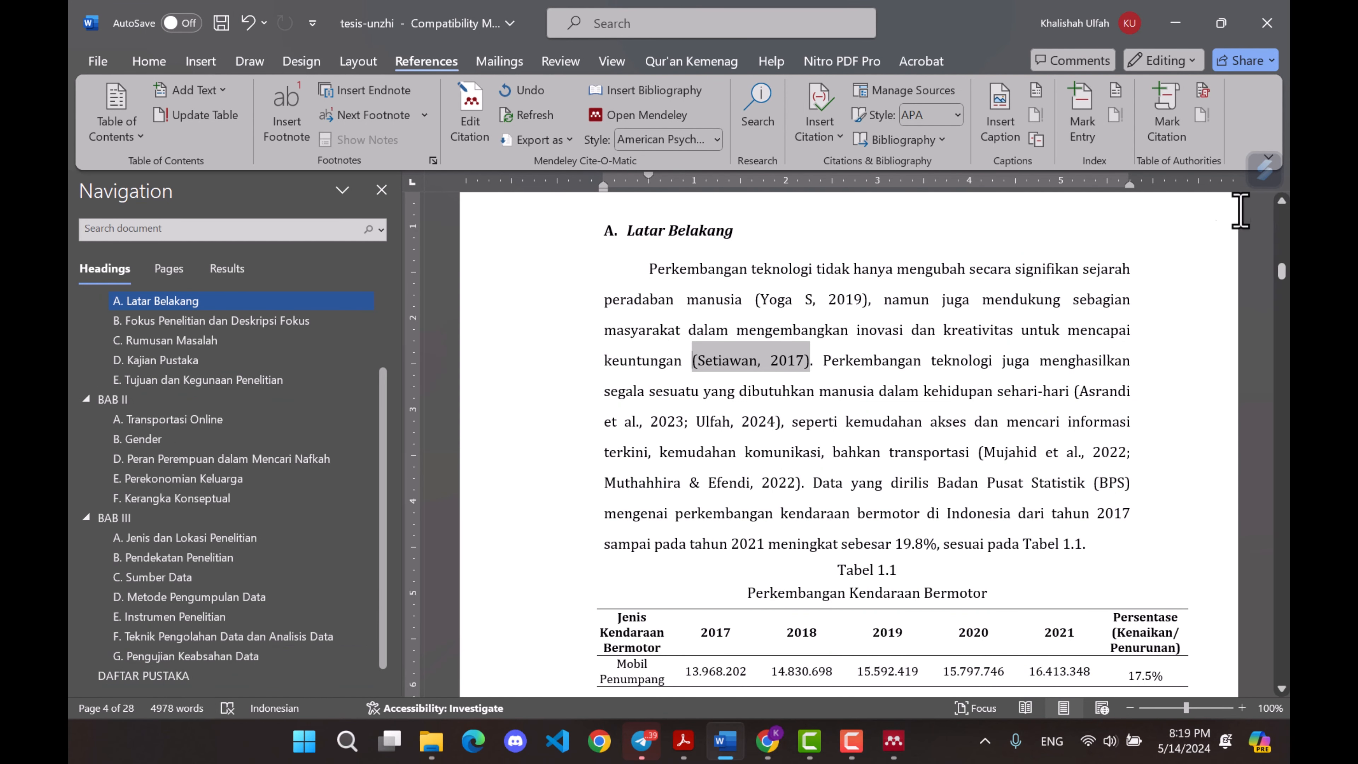
pyautogui.click(1176, 23)
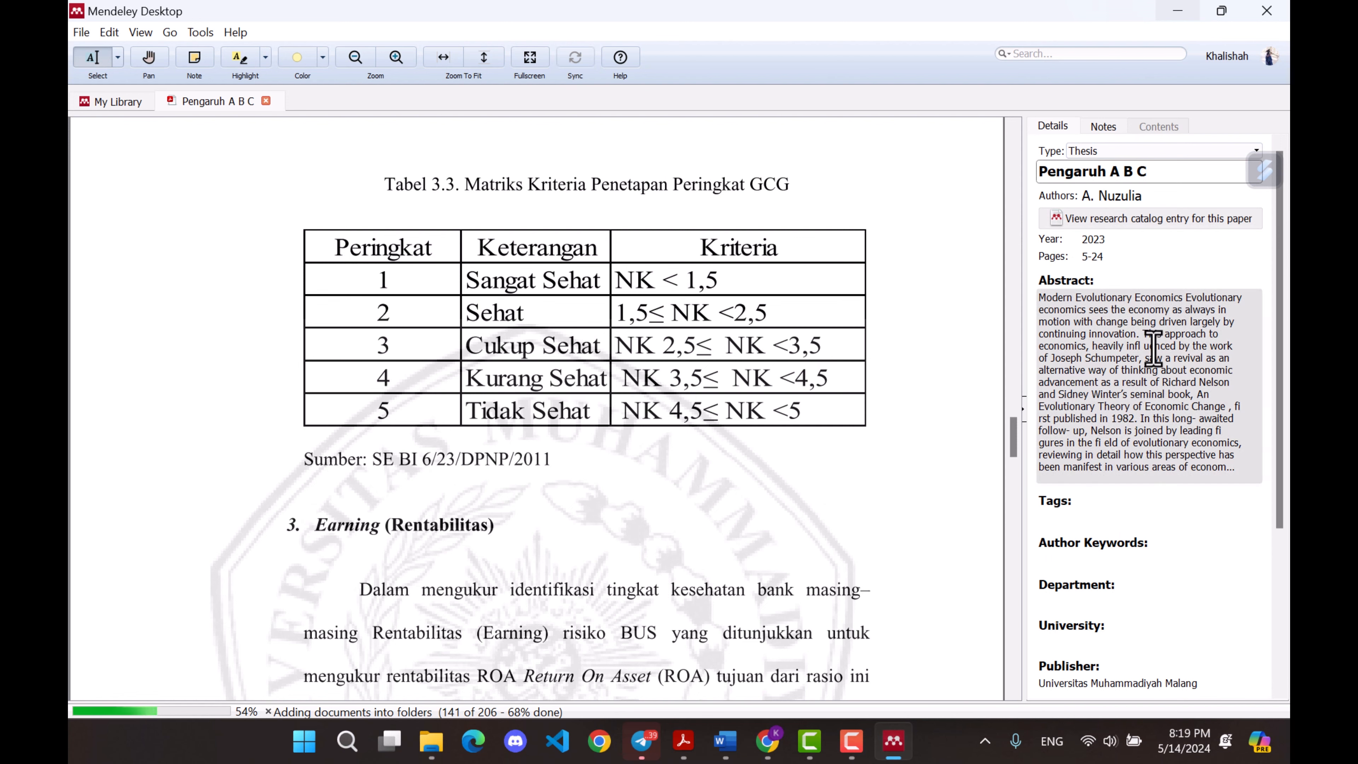
# - Switch to Word to look over the references under DAFTAR PUSTAKA, then return to Mendeley Desktop
pyautogui.click(731, 748)
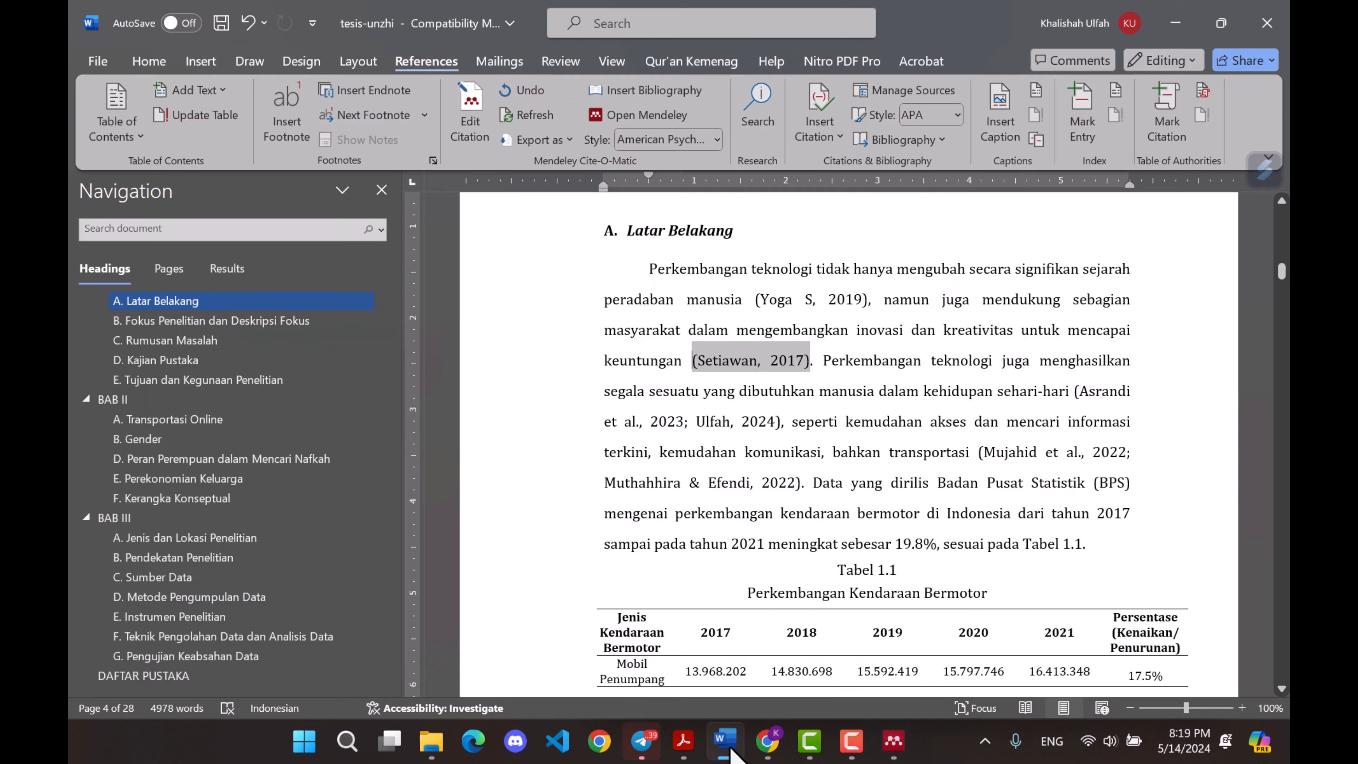
pyautogui.click(161, 676)
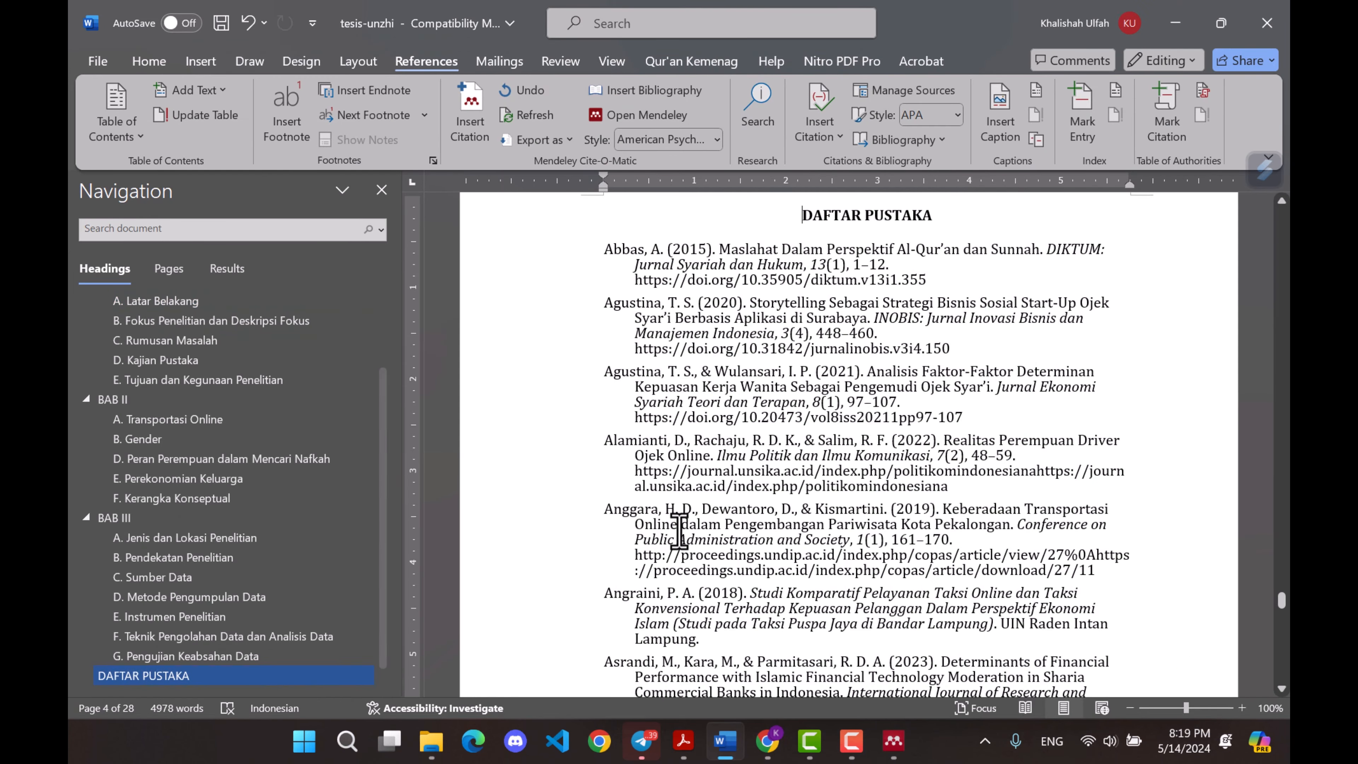
pyautogui.scroll(-5, 683, 534)
pyautogui.click(1174, 23)
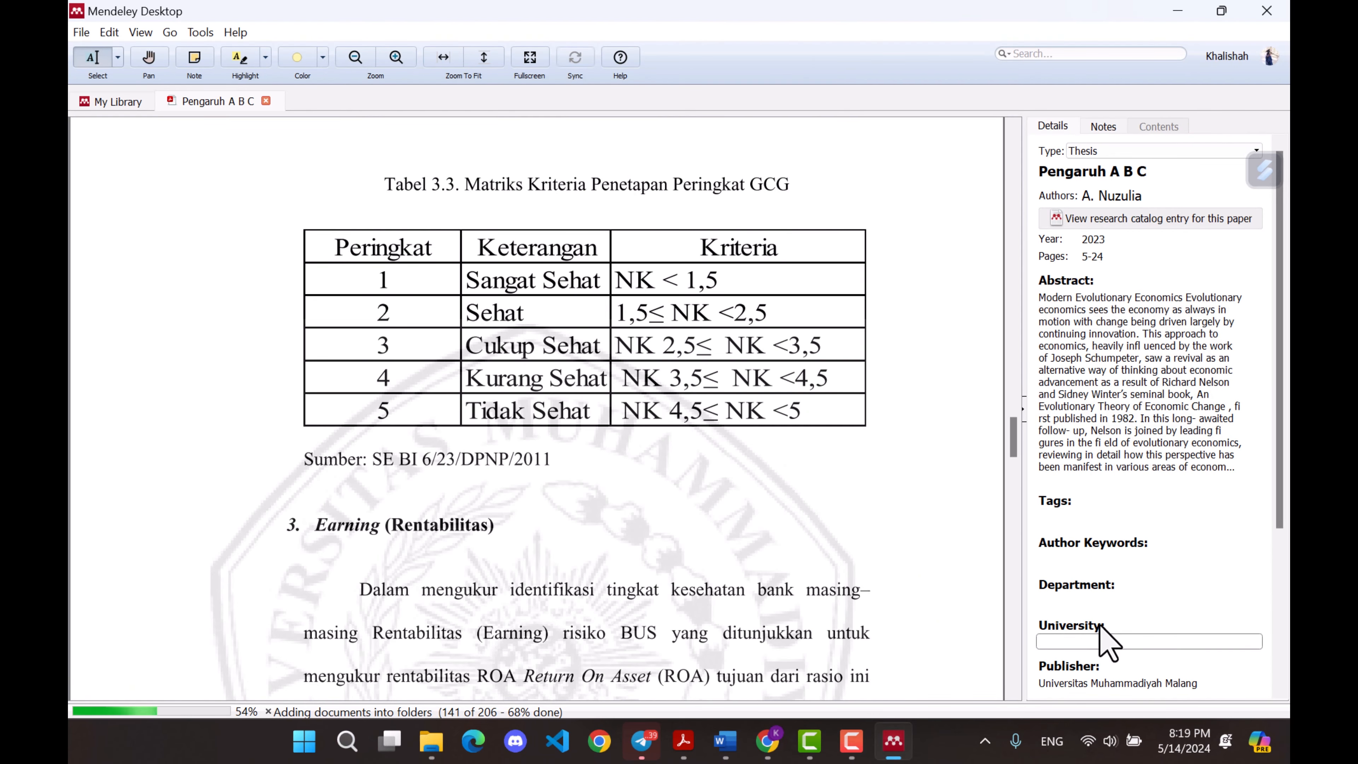
# - Fill in the thesis entry's university as Universitas Muhammadiyah Malang by copying the publisher value
pyautogui.write('Universit')
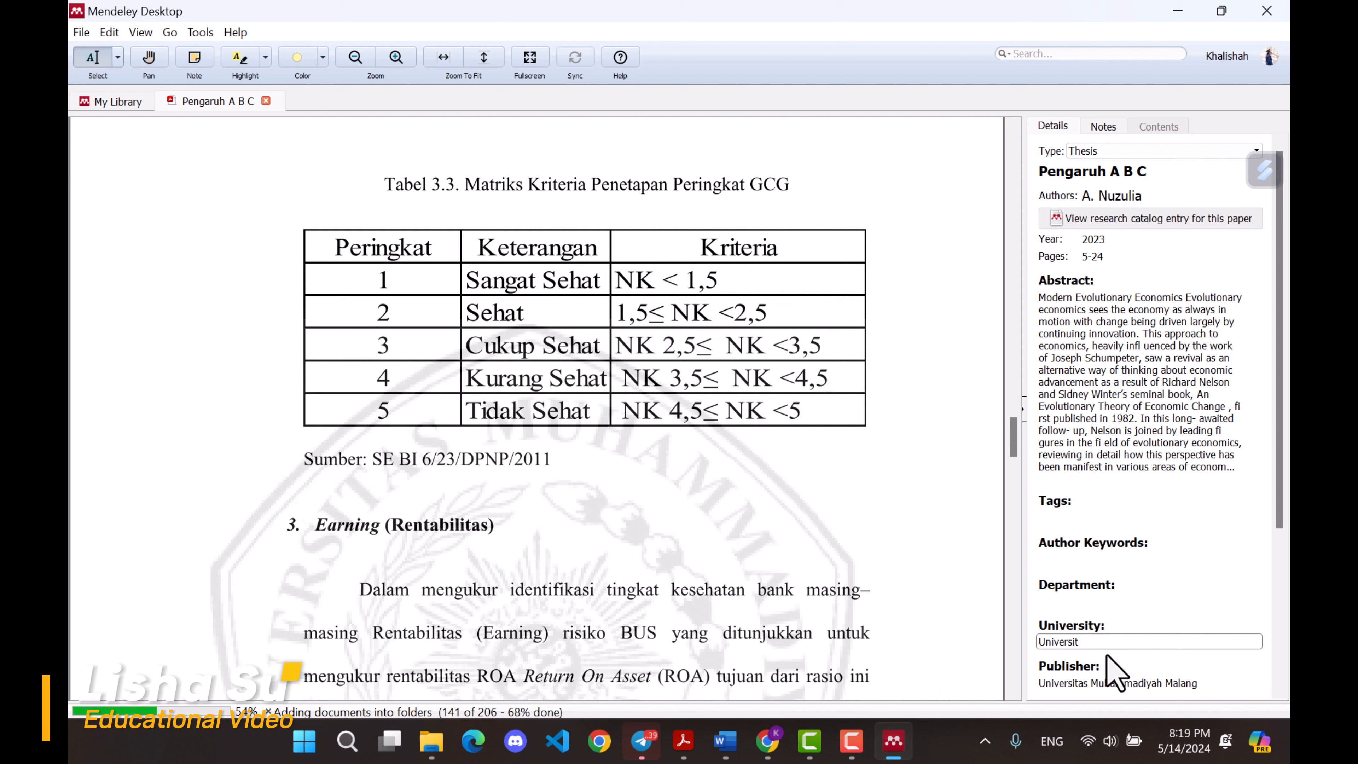
pyautogui.click(1129, 683)
pyautogui.hotkey('ctrl', 'c')
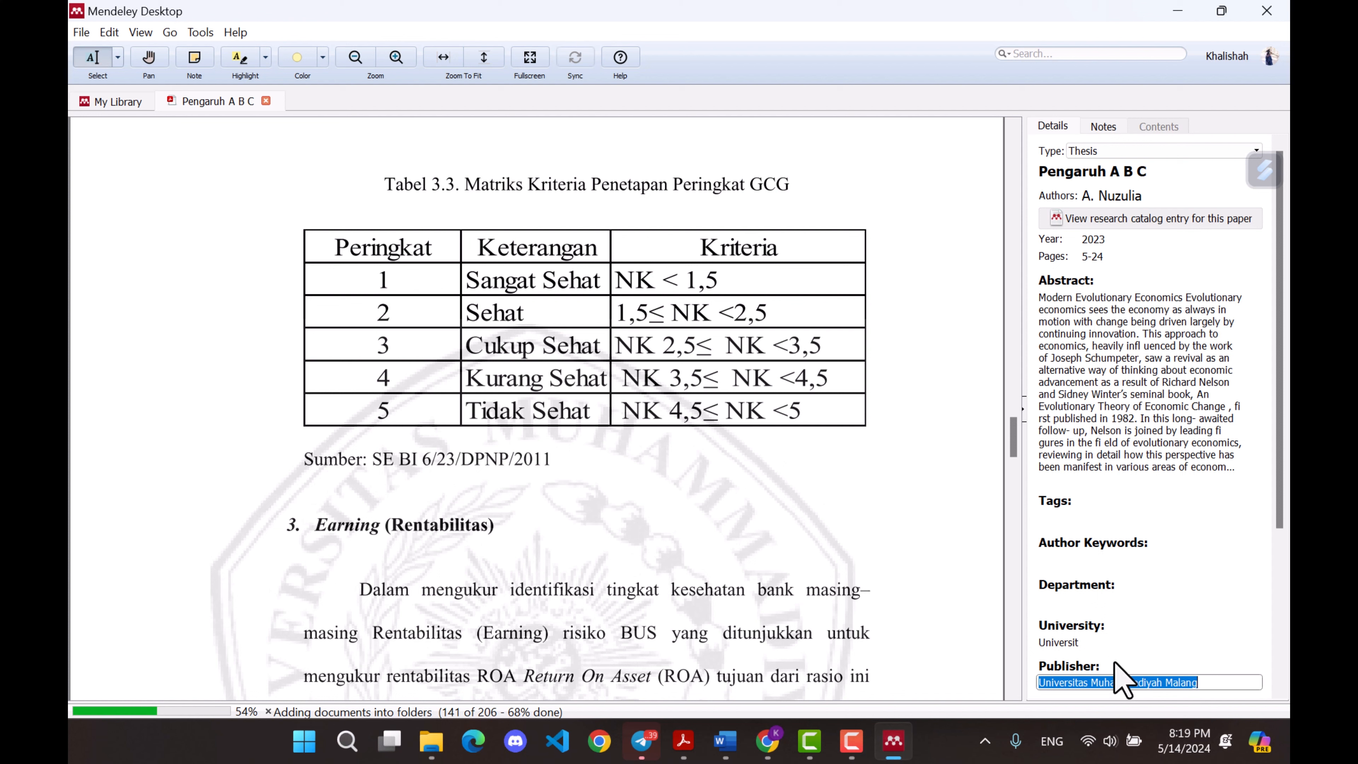
pyautogui.click(1108, 642)
pyautogui.hotkey('ctrl', 'v')
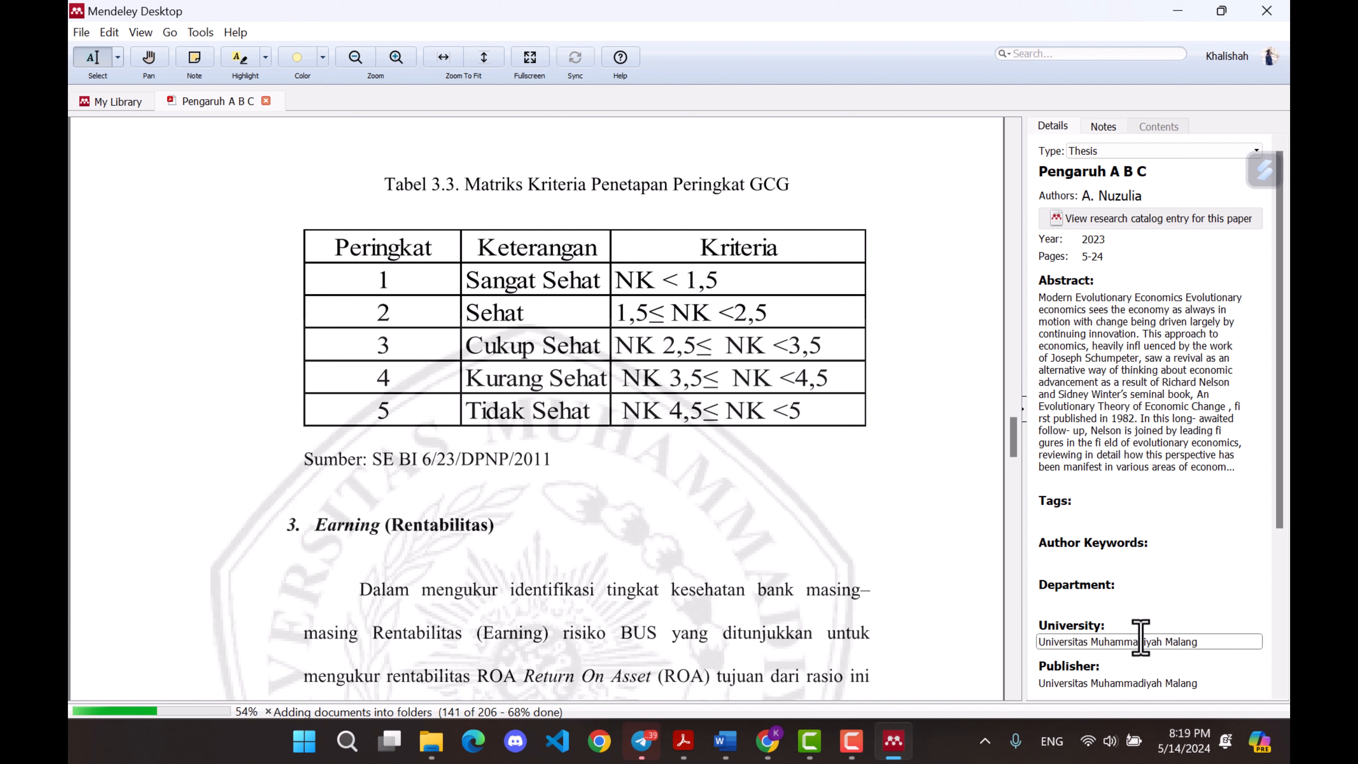
pyautogui.click(961, 266)
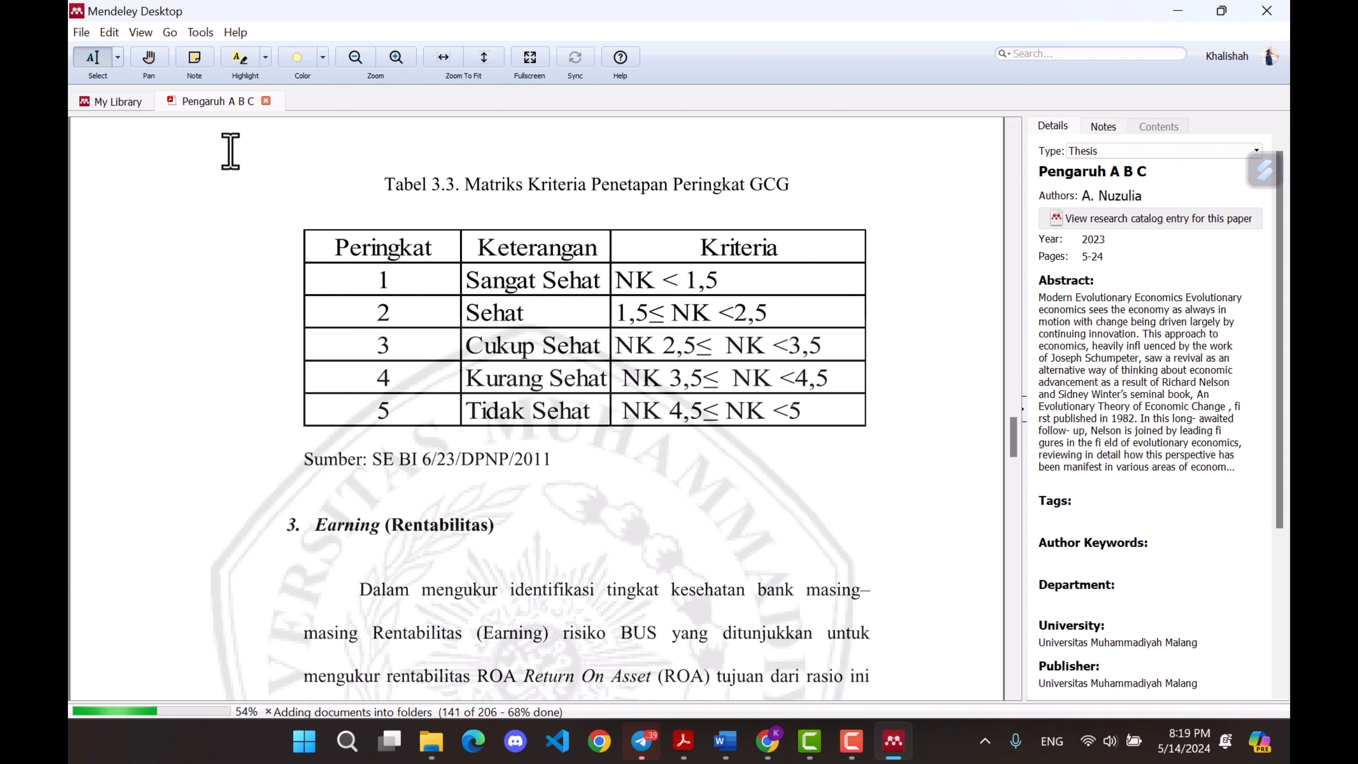
# - Clear the whole abstract of the thesis entry "Pengaruh A B C"
pyautogui.click(1072, 349)
pyautogui.hotkey('ctrl', 'a')
pyautogui.press('Delete')
pyautogui.click(928, 285)
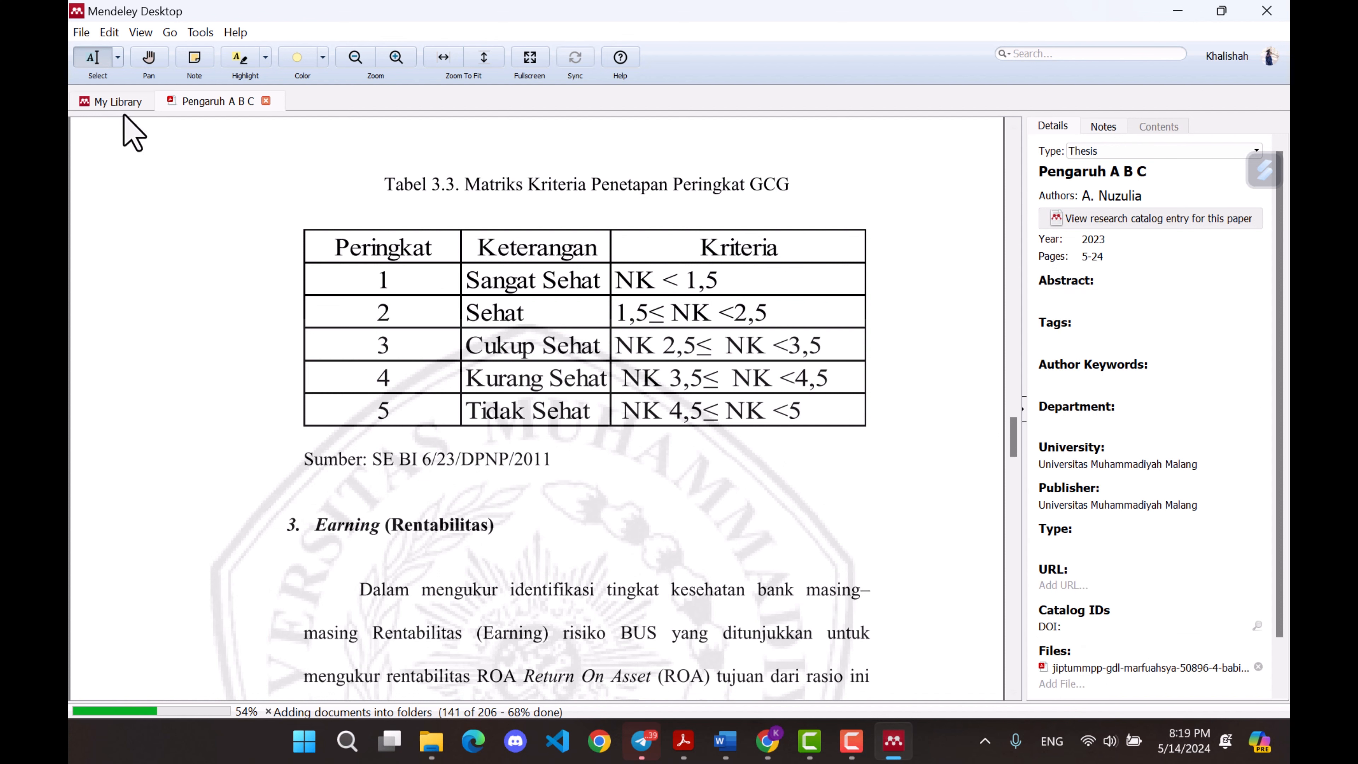
# - Return to the library and add the PDF file almaqtari2018 to it from the computer
pyautogui.click(121, 104)
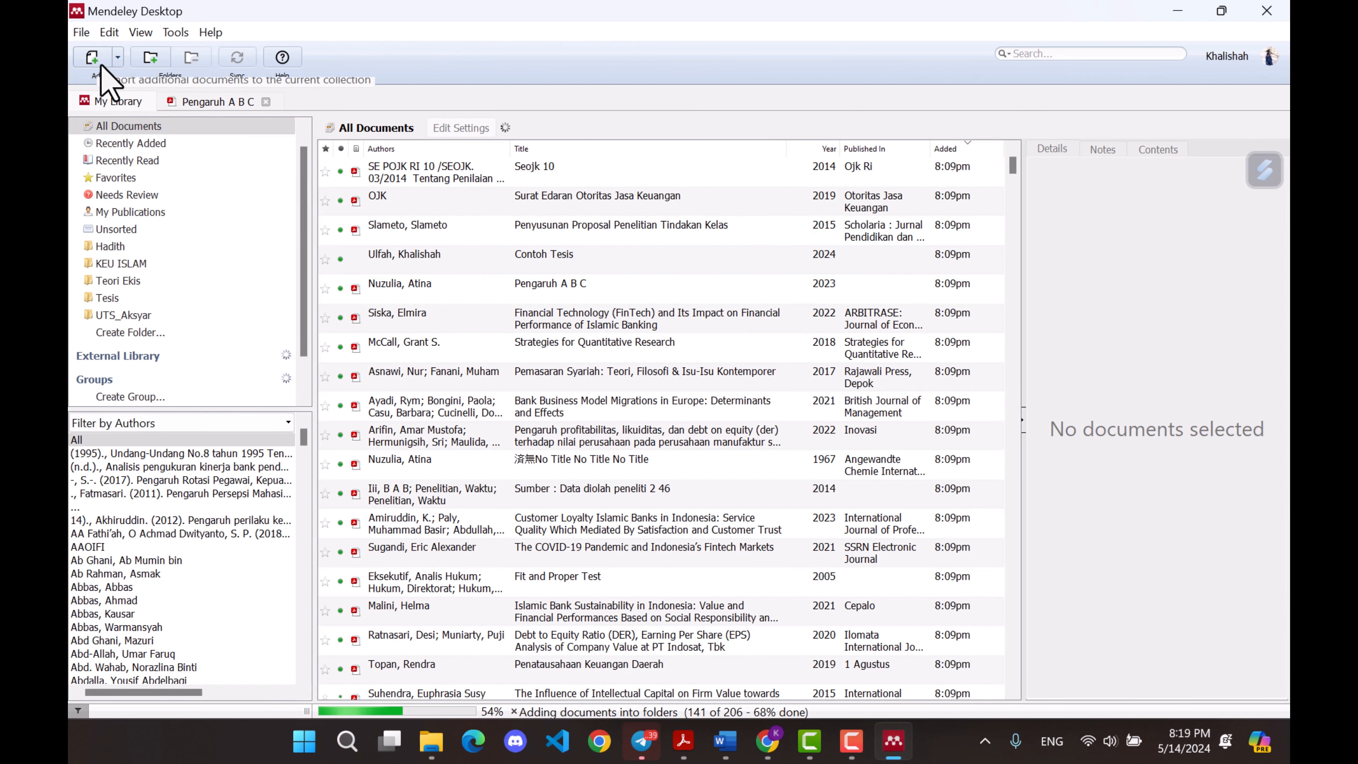
pyautogui.click(117, 58)
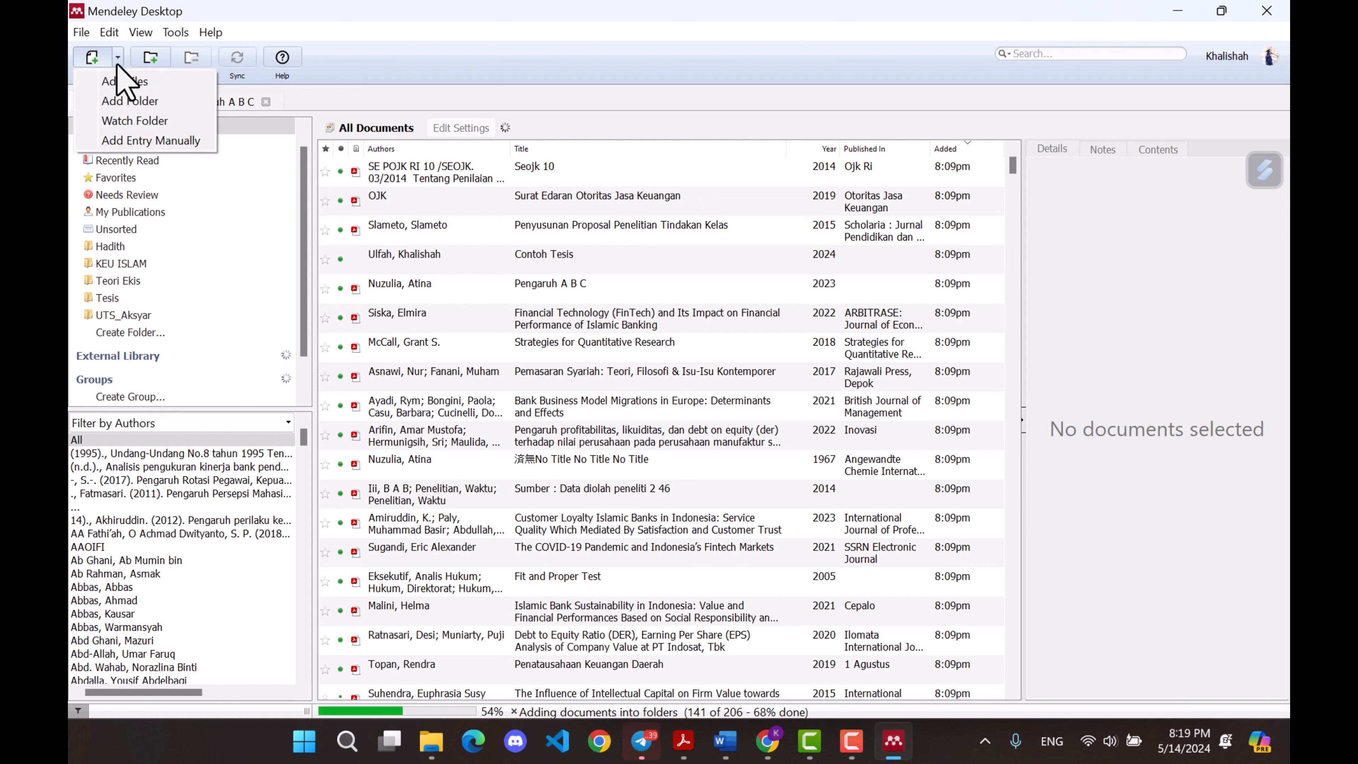
pyautogui.click(117, 81)
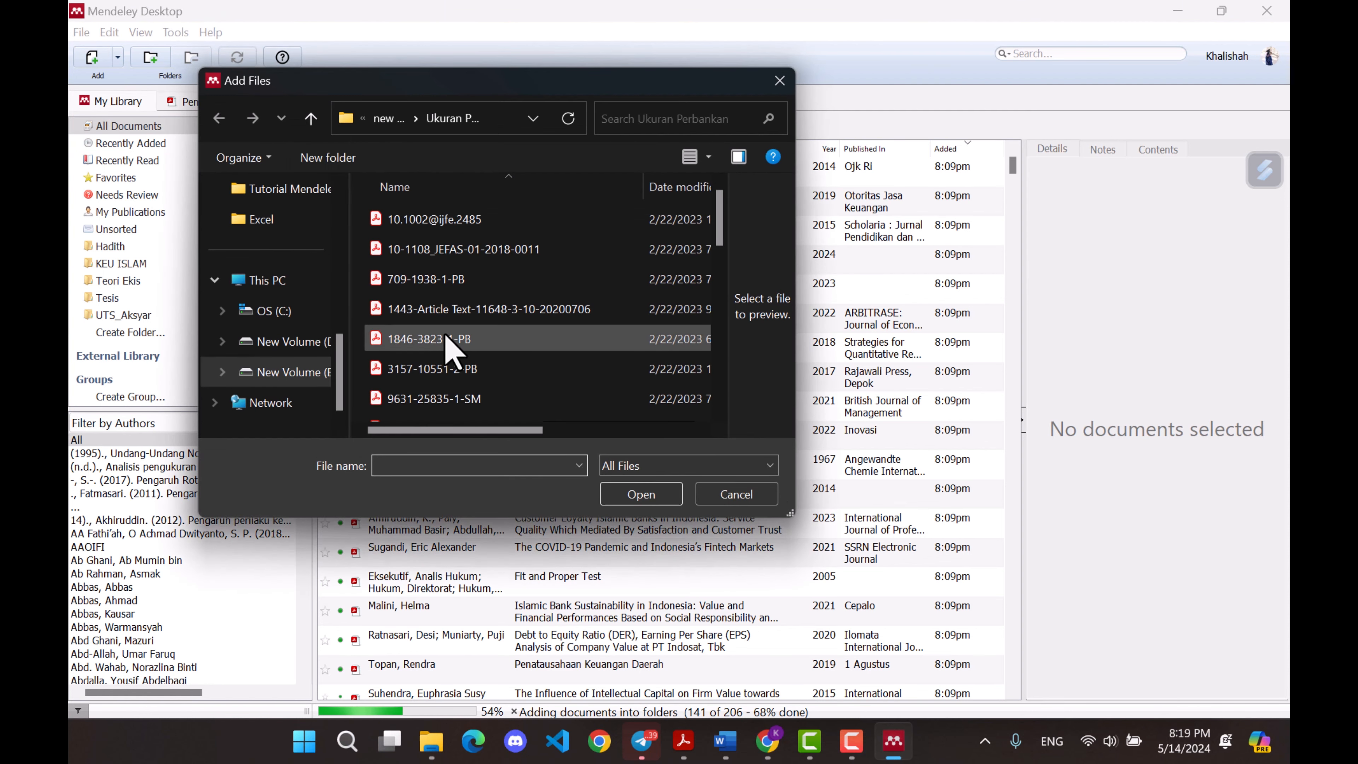
pyautogui.scroll(-4, 451, 375)
pyautogui.click(425, 381)
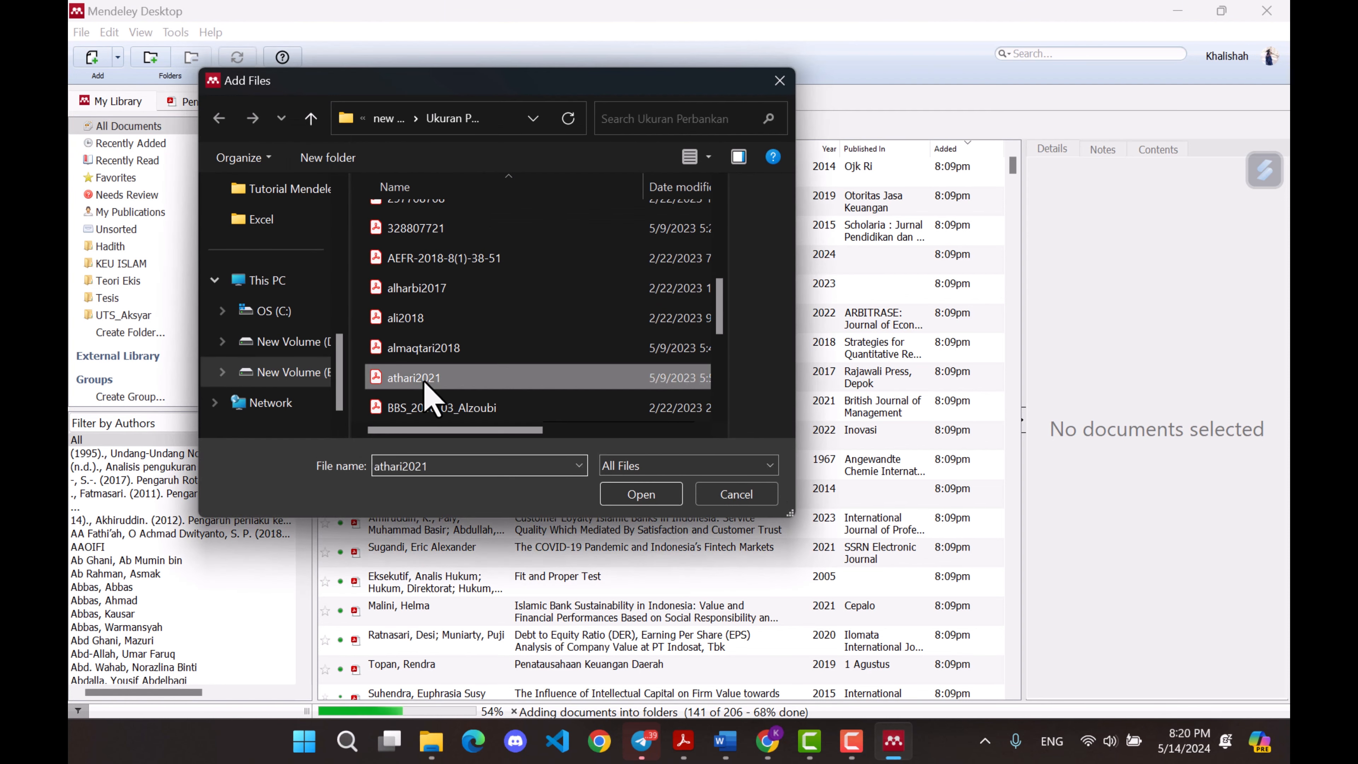
pyautogui.click(422, 347)
pyautogui.click(627, 496)
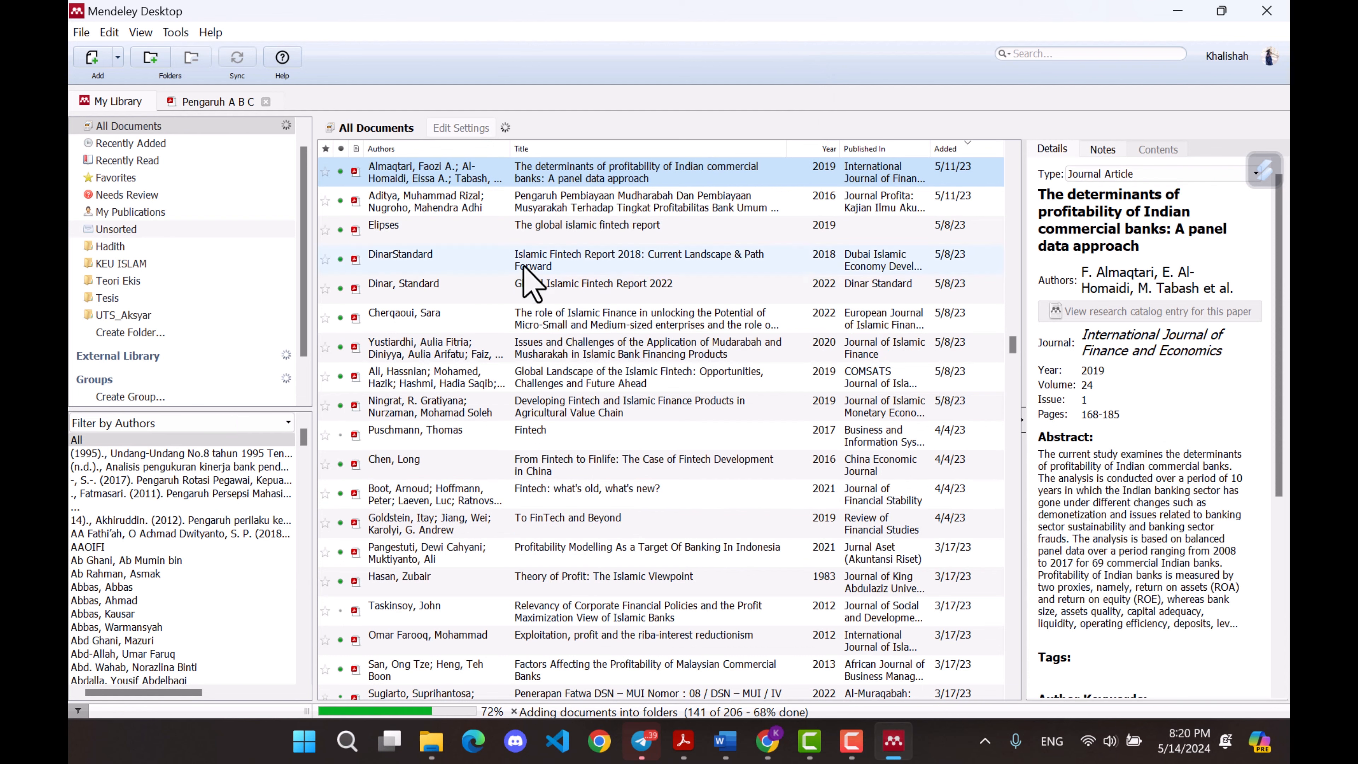
# - Open the added article's PDF, compare its authors and catalogue details with the first pages, and return to its entry in the library
pyautogui.click(354, 172)
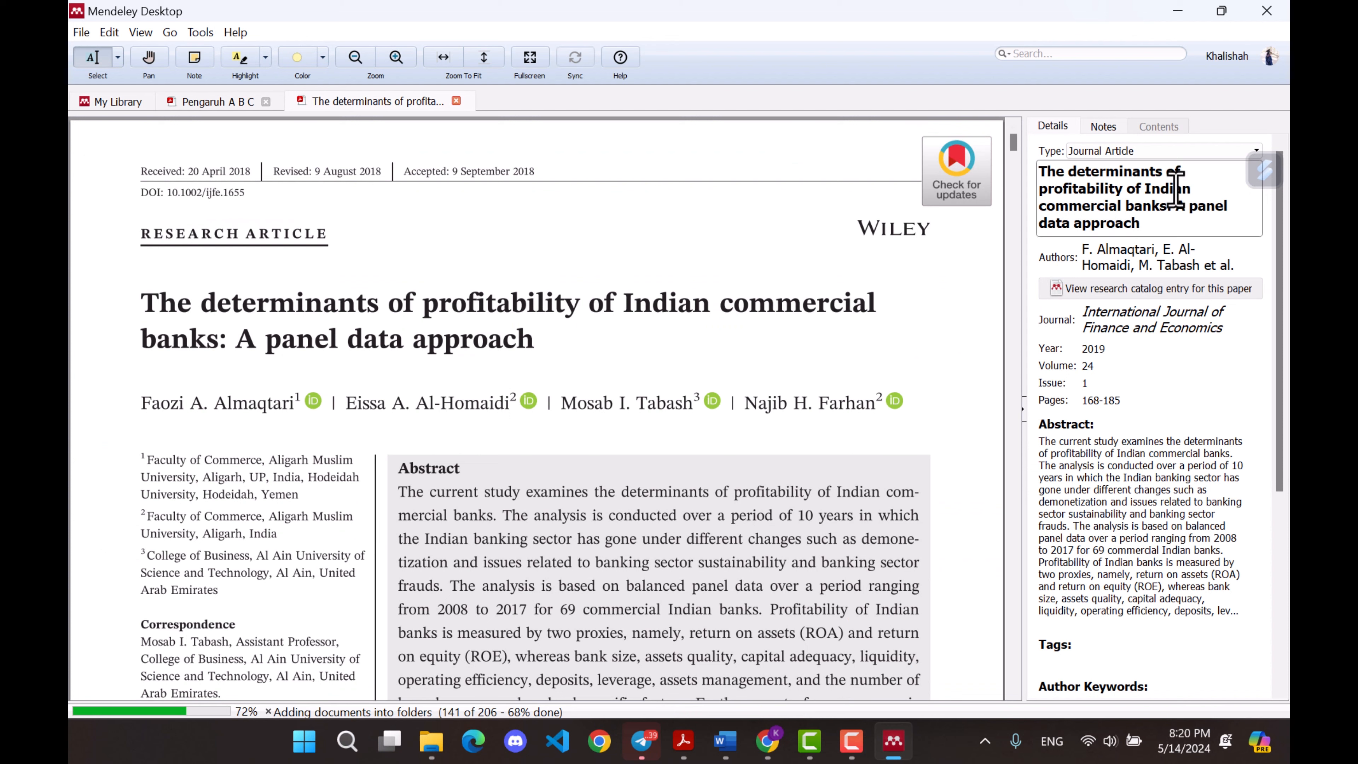
pyautogui.click(1147, 258)
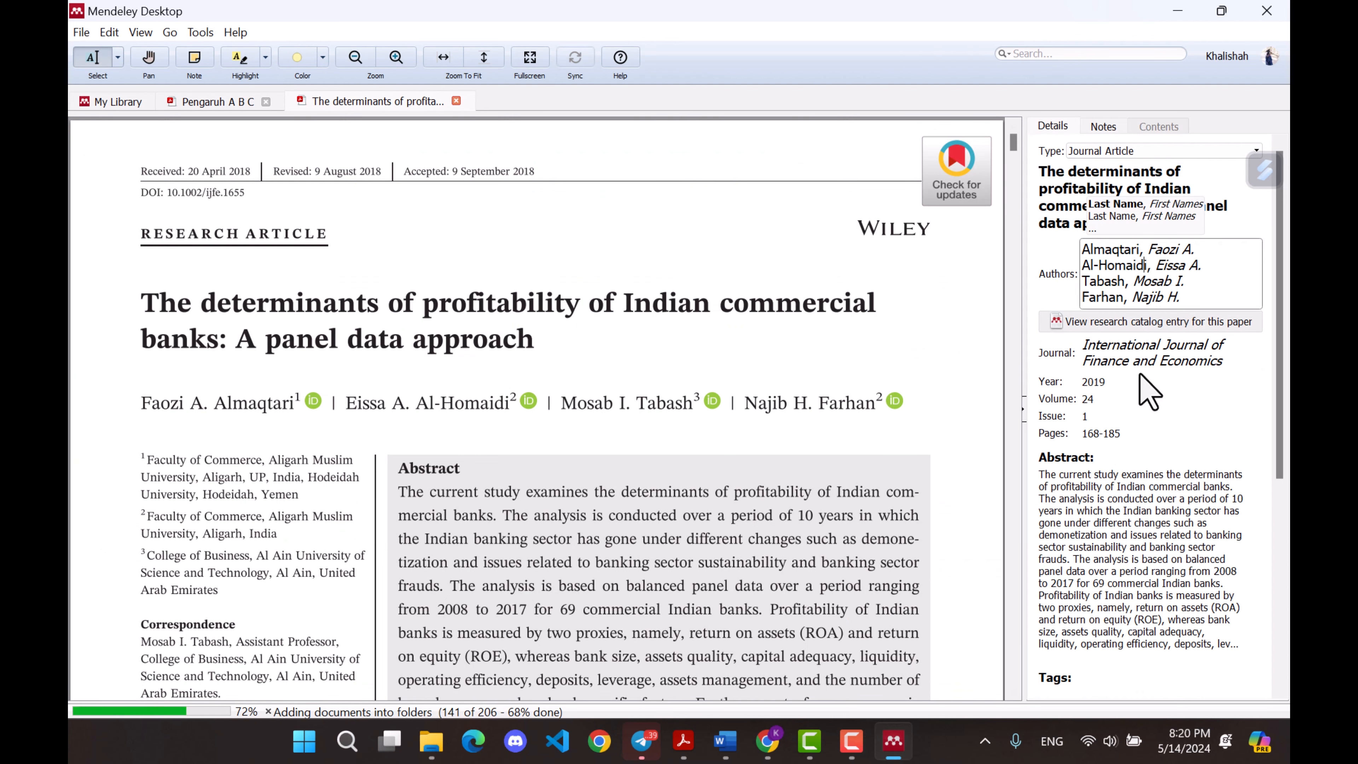
pyautogui.scroll(-6, 1140, 374)
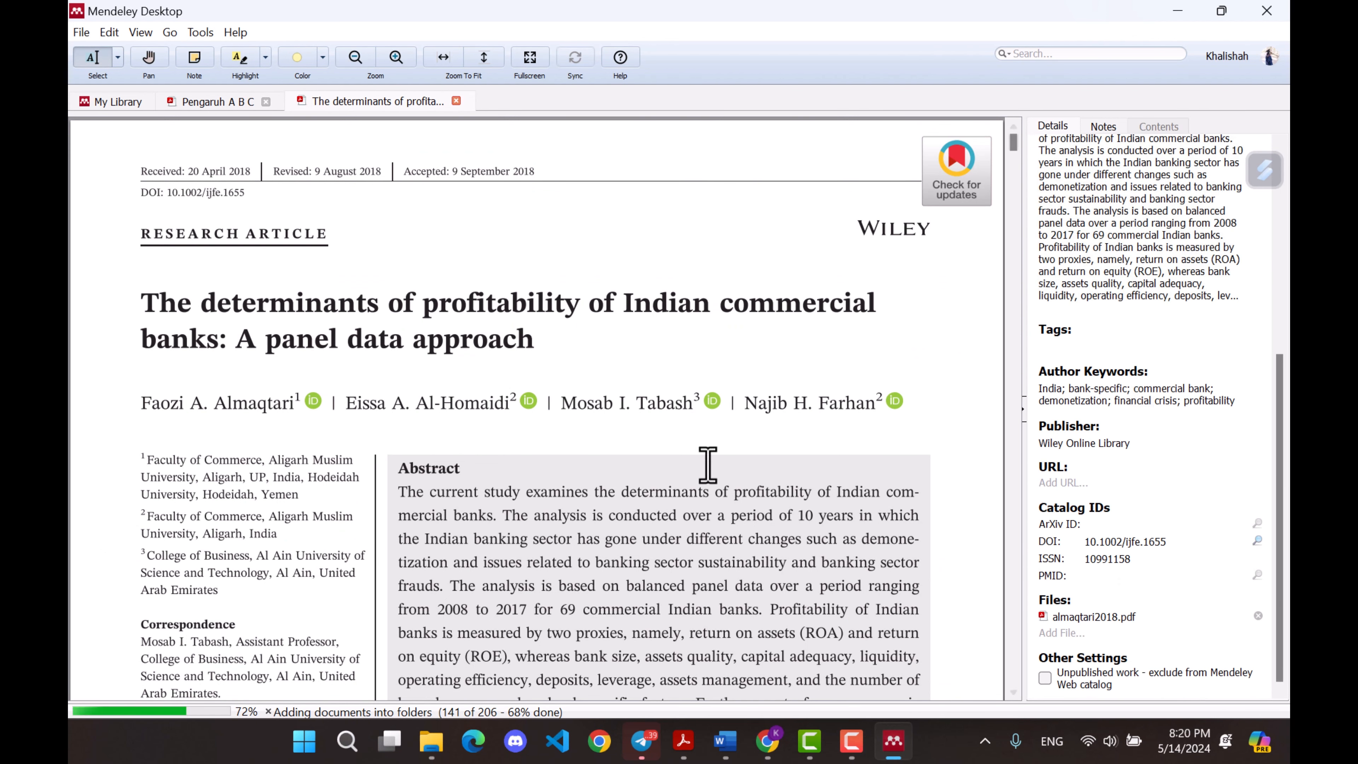
pyautogui.scroll(-15, 608, 502)
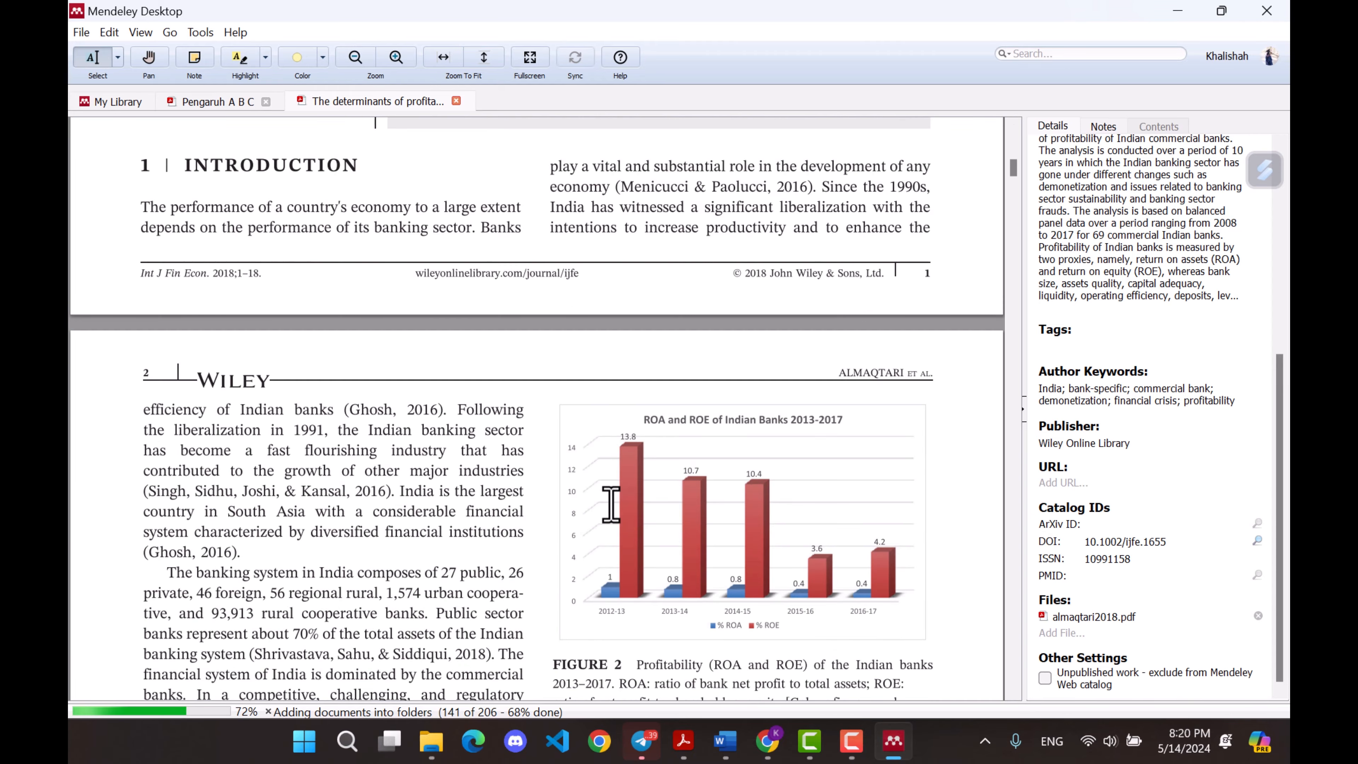
pyautogui.click(111, 101)
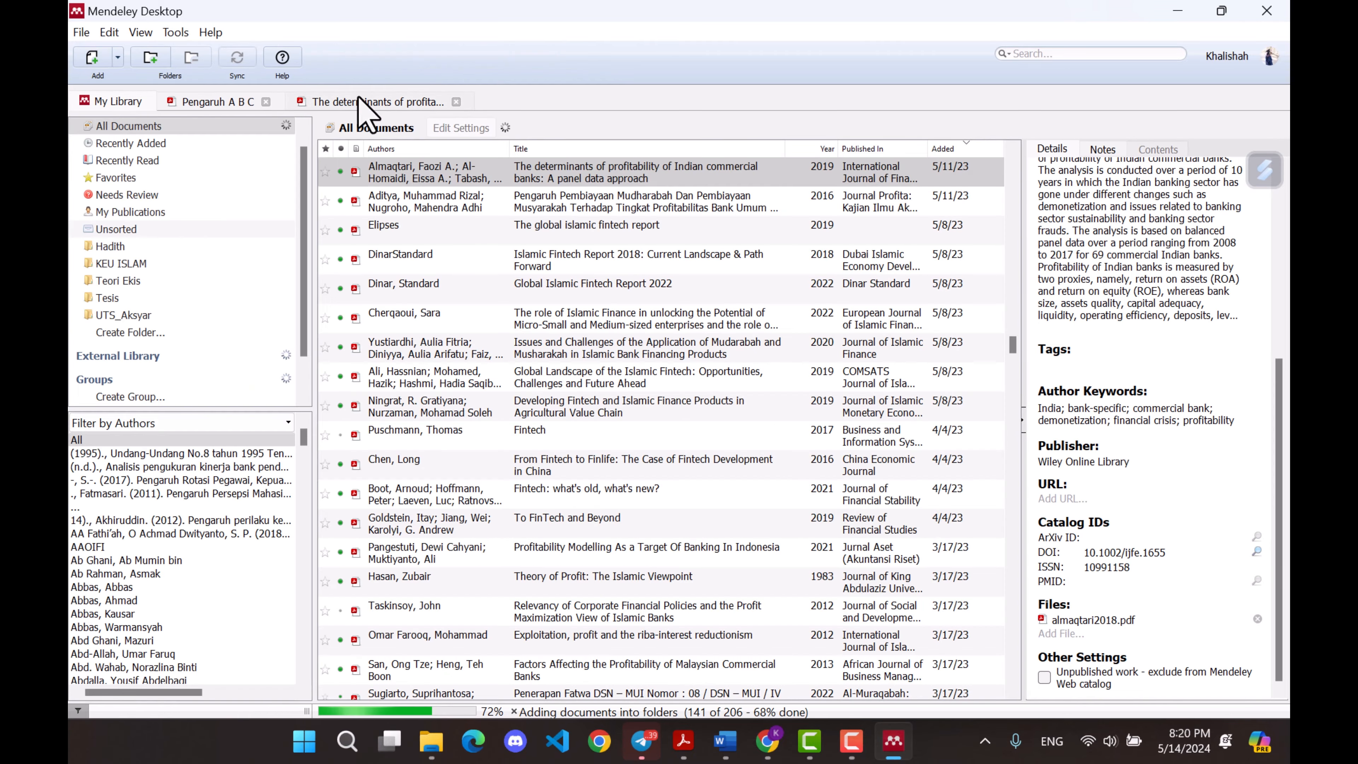
pyautogui.click(446, 176)
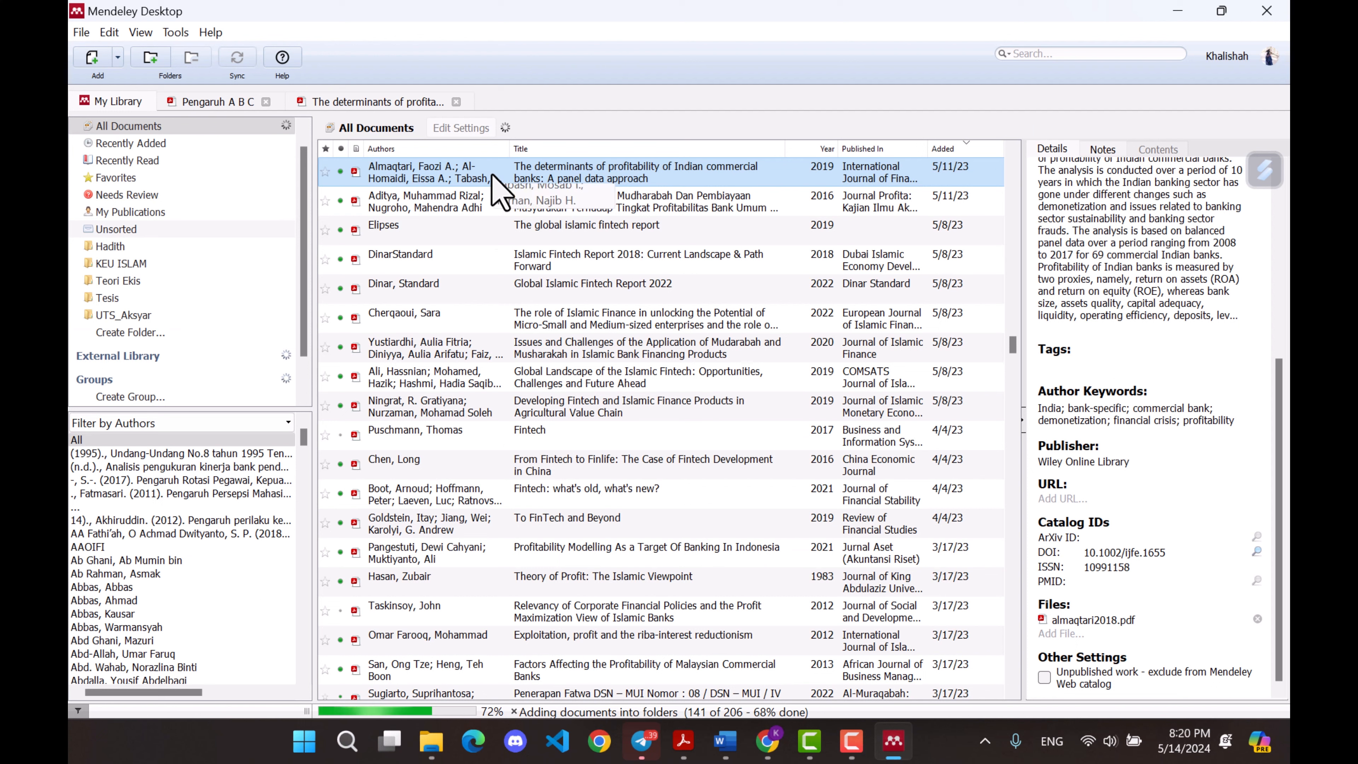
# - Import the folder "new ref" with its subfolders from Master > Thesis Master on drive E: into the library
pyautogui.click(117, 56)
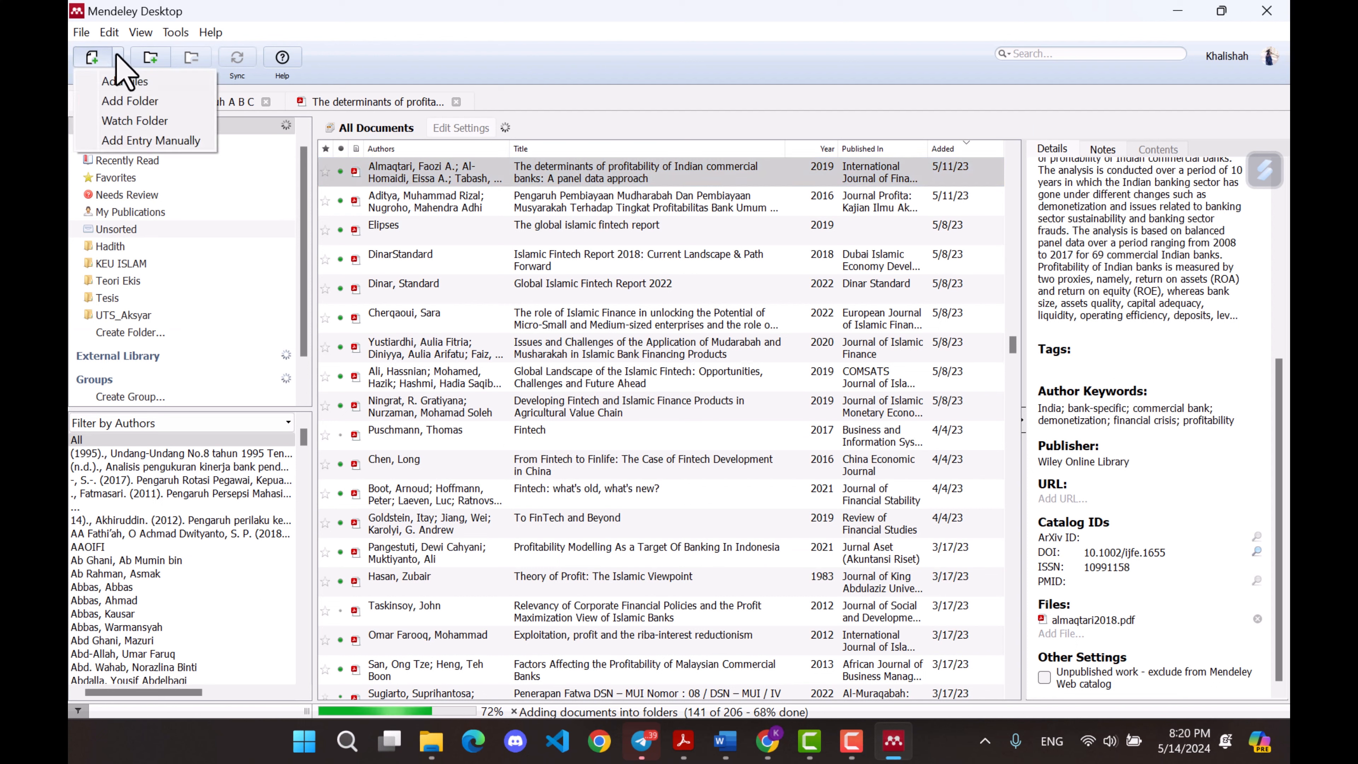
pyautogui.click(132, 101)
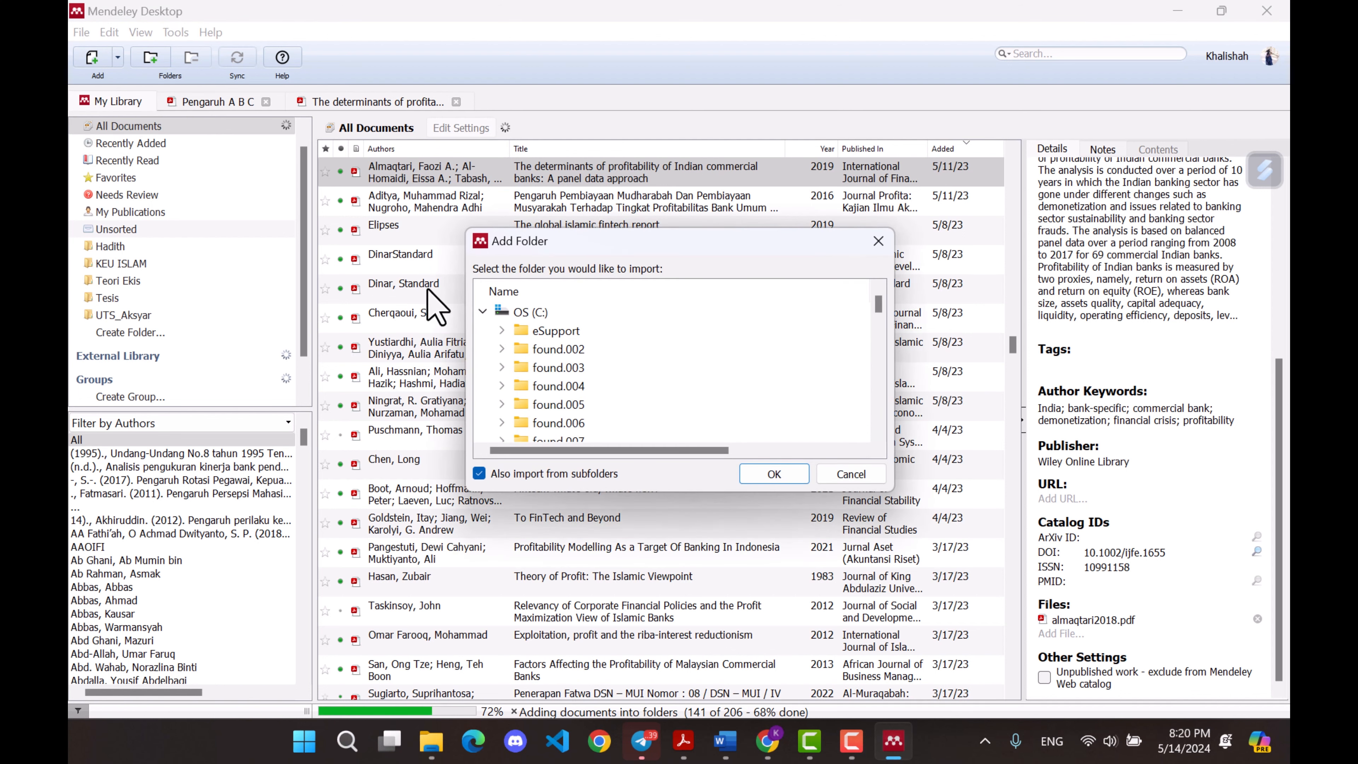
pyautogui.scroll(-15, 541, 370)
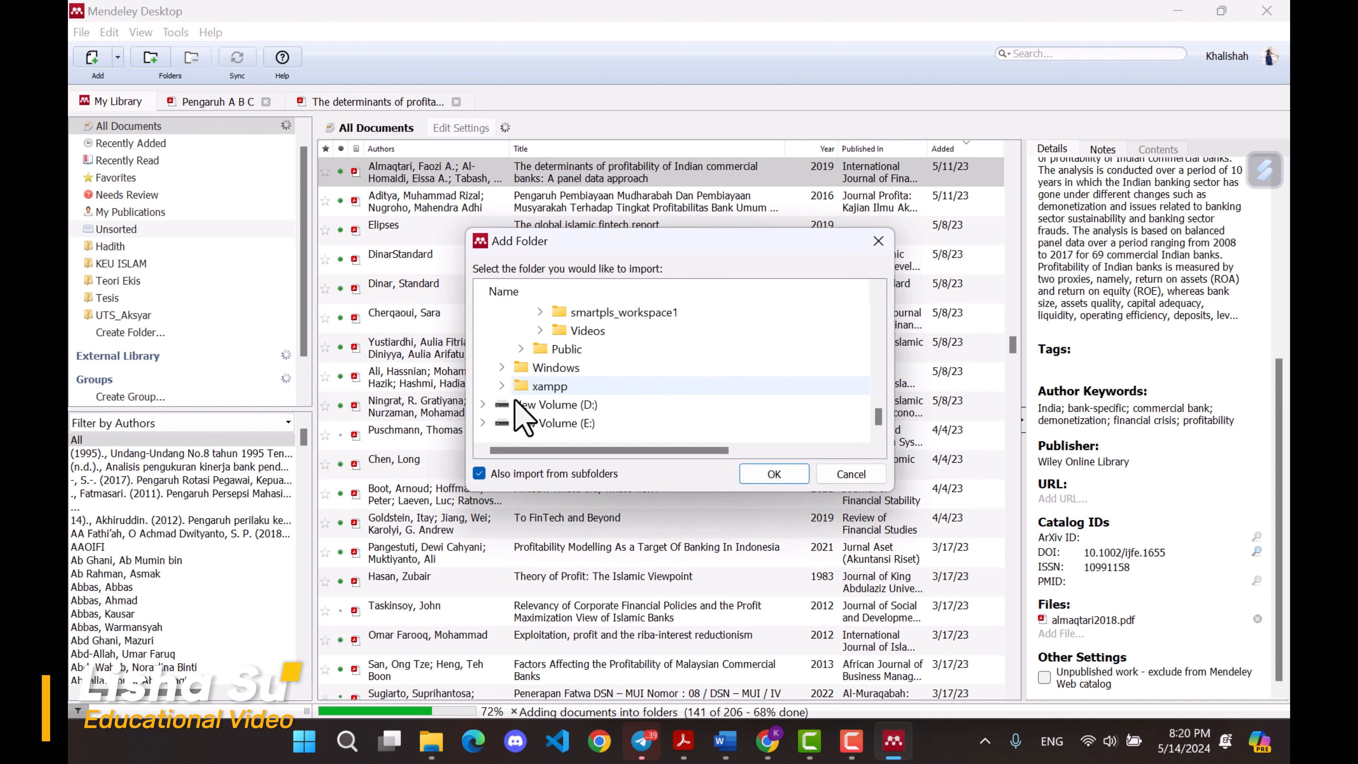
pyautogui.click(481, 423)
pyautogui.scroll(-5, 535, 407)
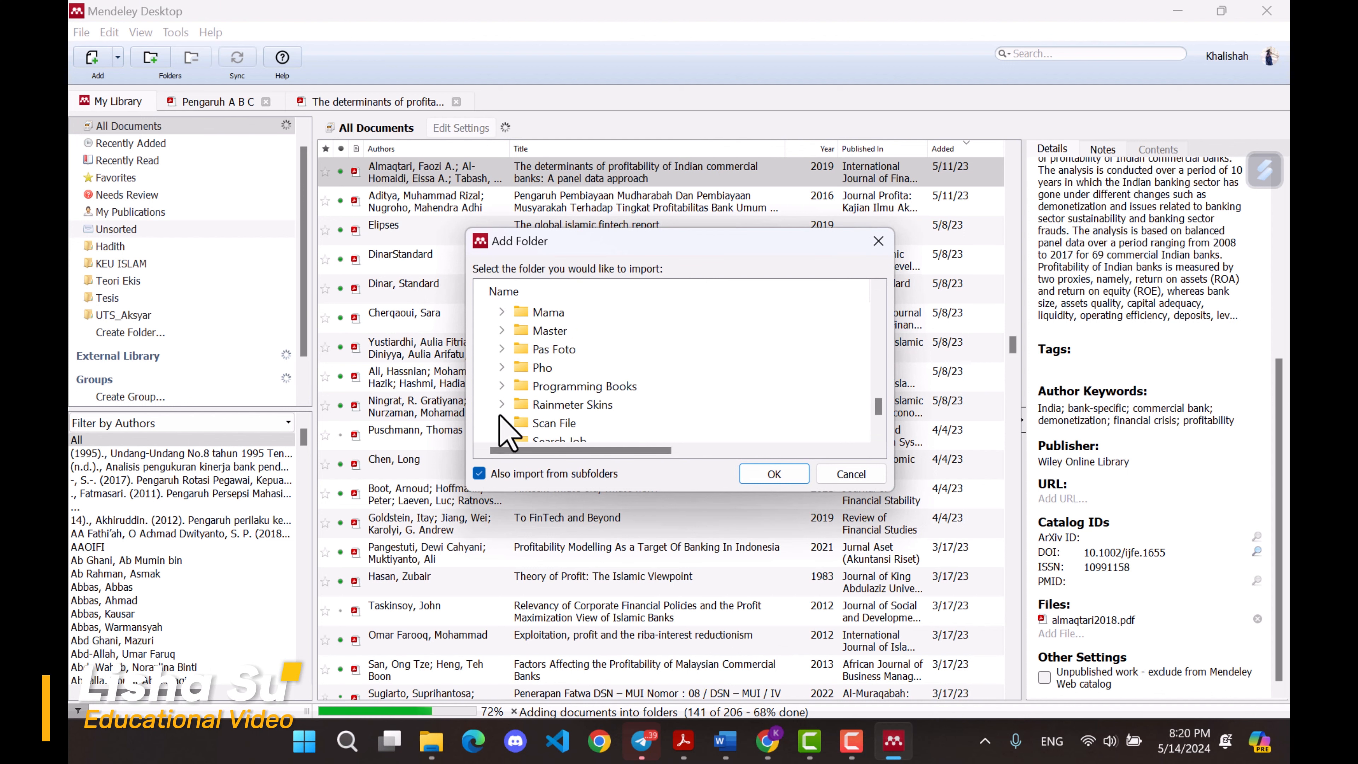
pyautogui.click(502, 330)
pyautogui.scroll(-8, 511, 353)
pyautogui.scroll(3, 521, 375)
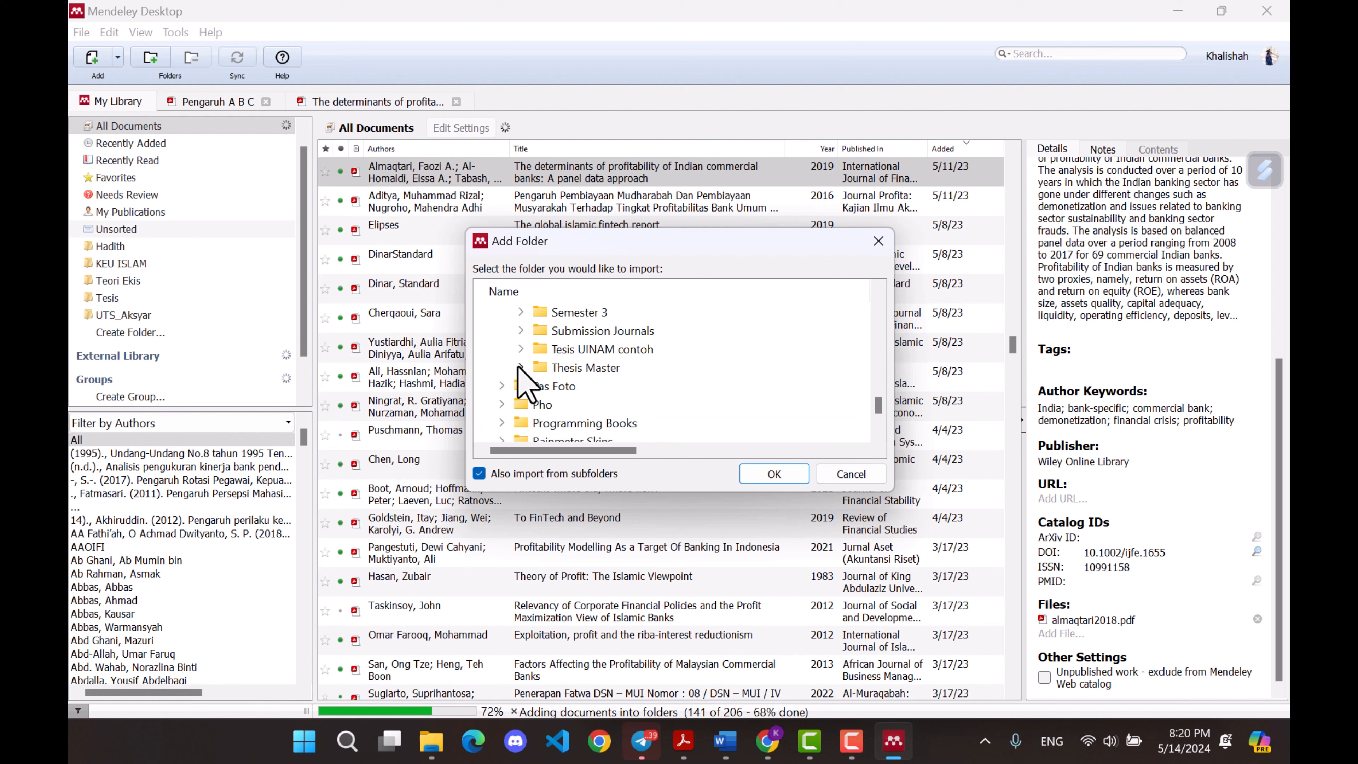
pyautogui.click(520, 368)
pyautogui.scroll(-3, 527, 375)
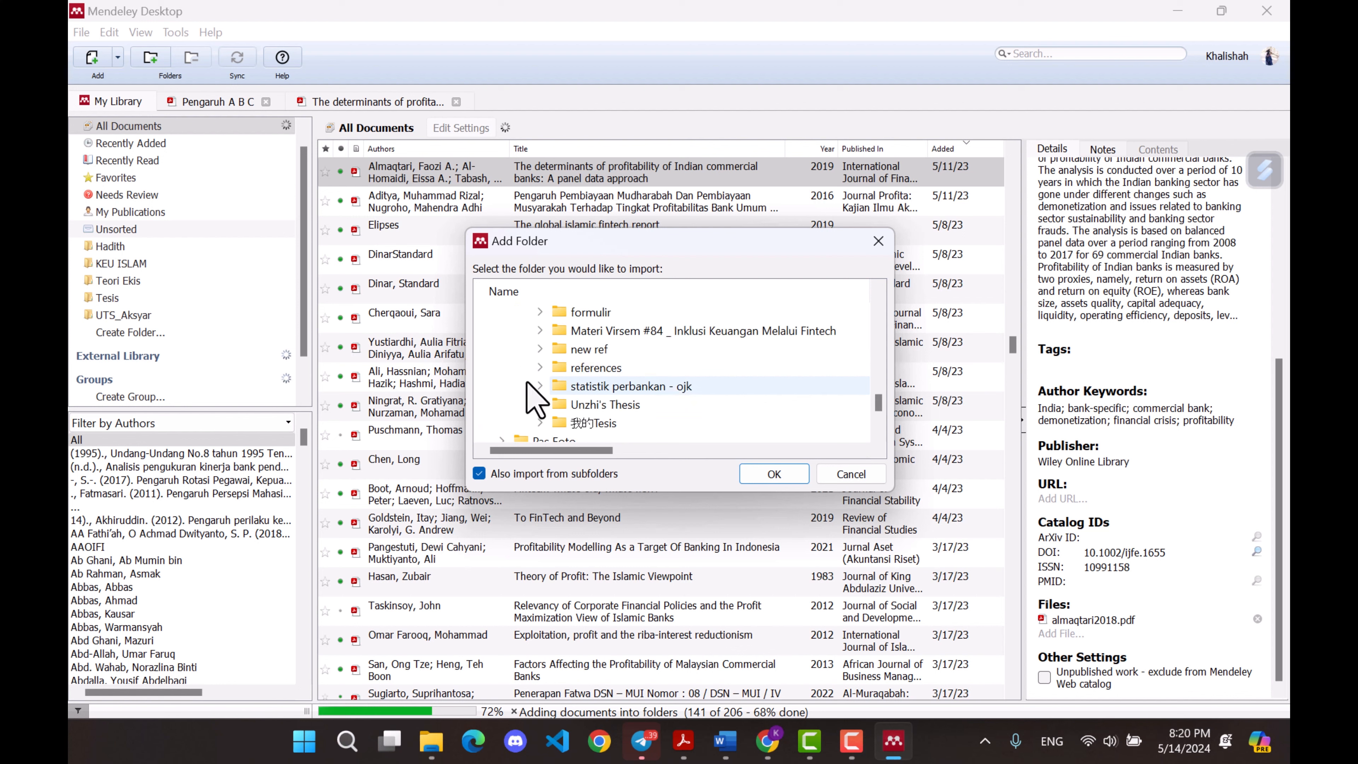
pyautogui.click(589, 351)
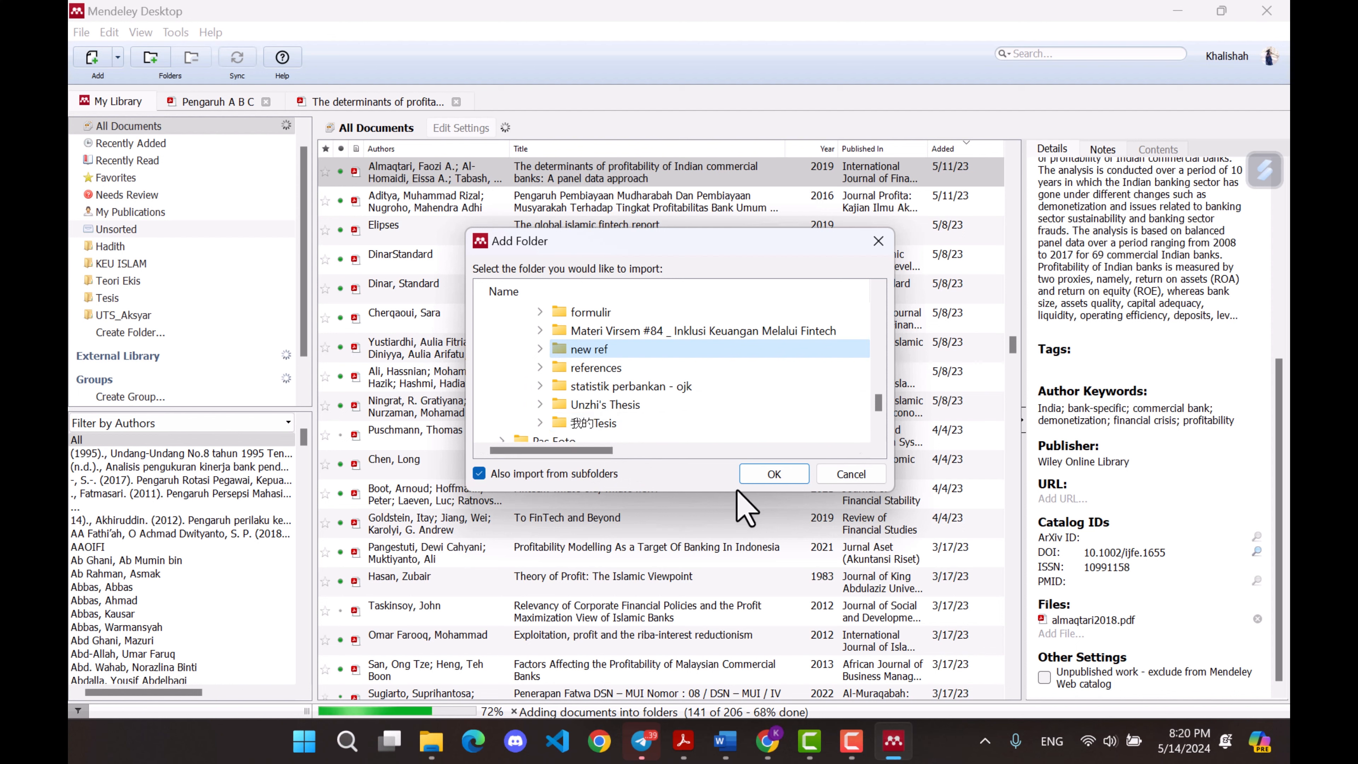
pyautogui.click(774, 474)
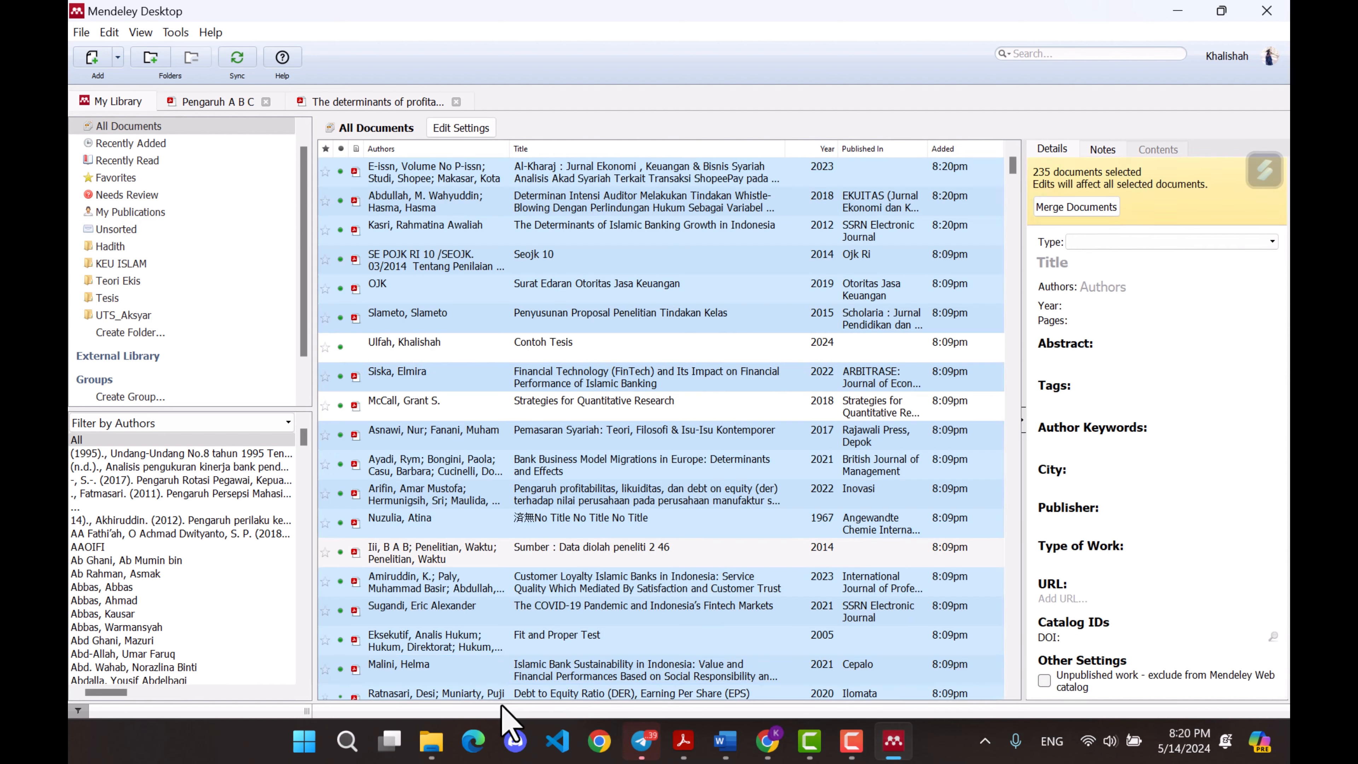
# - Try to merge the documents selected in the library
pyautogui.click(1076, 207)
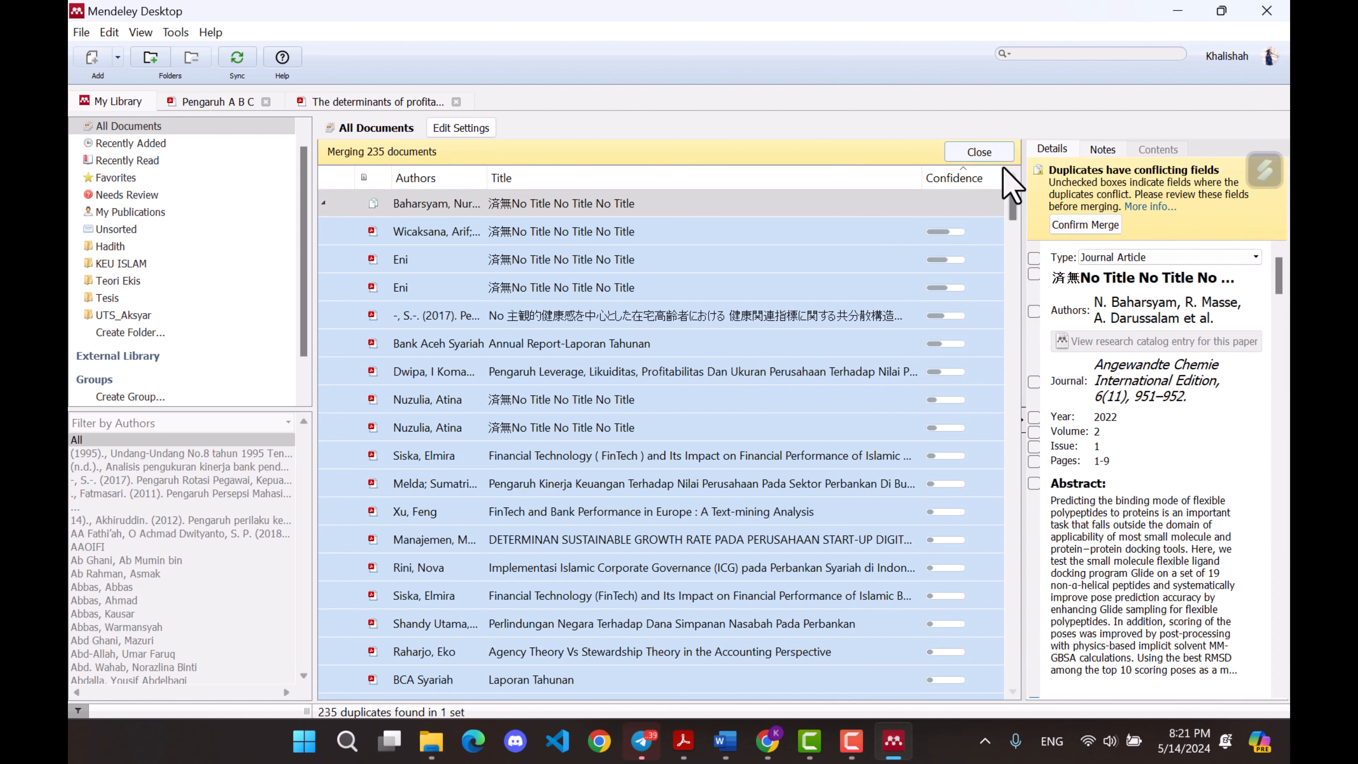
pyautogui.click(1112, 229)
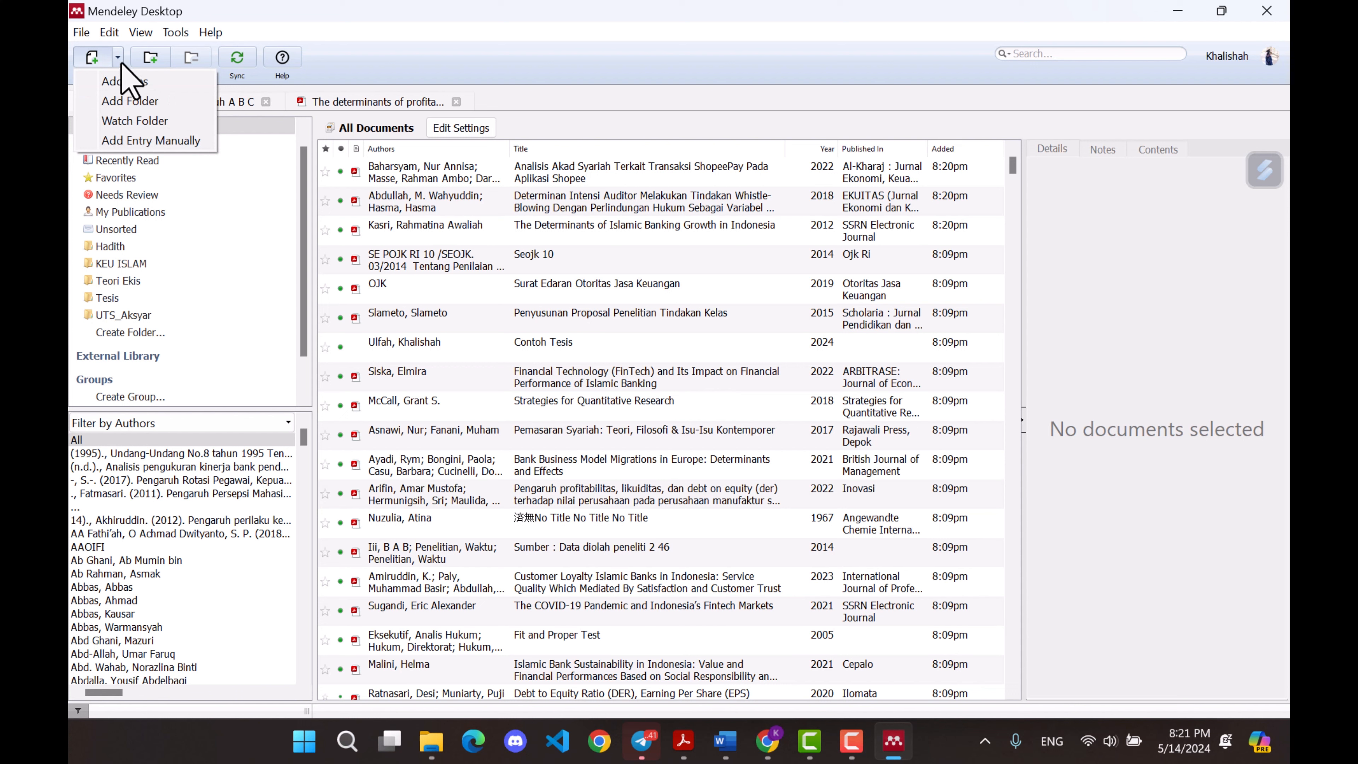
# - Start a manual library entry and set its document type to Television Broadcast
pyautogui.click(157, 140)
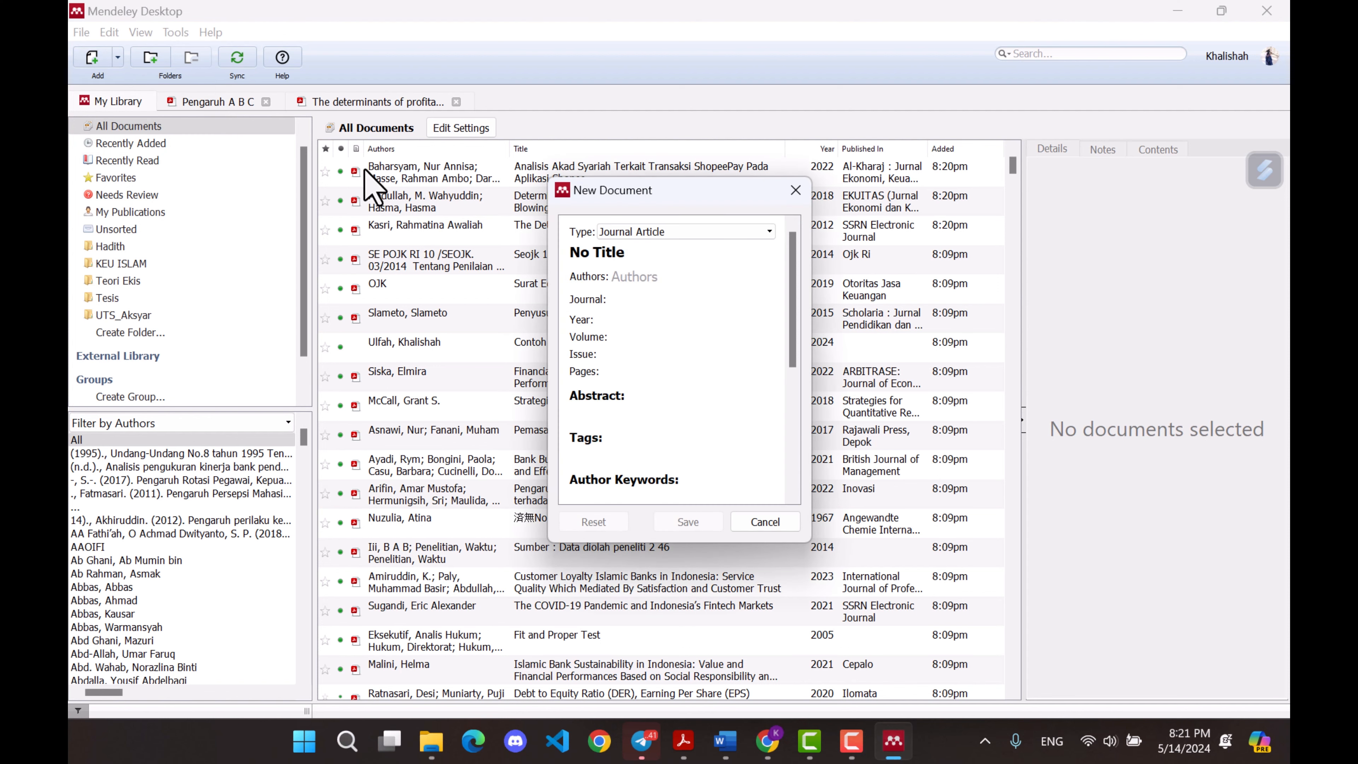
pyautogui.click(639, 231)
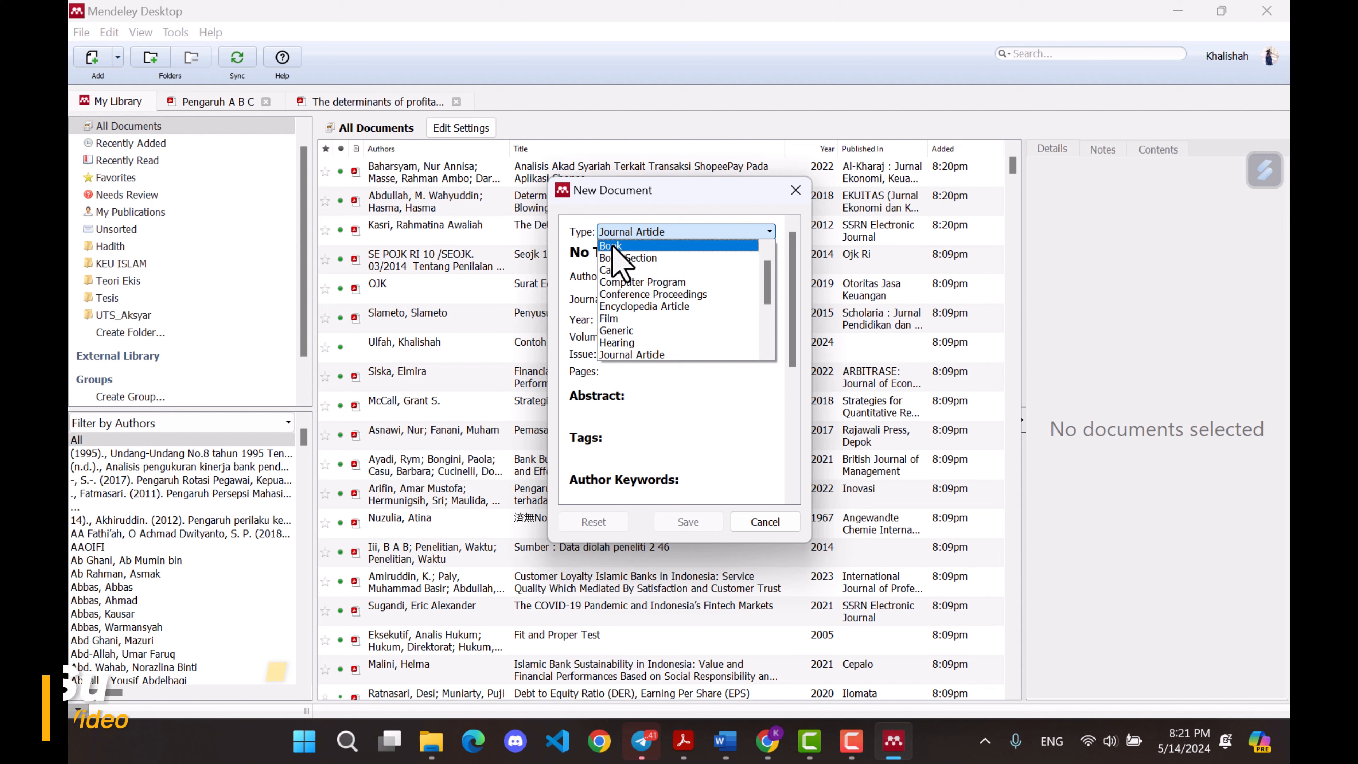
pyautogui.scroll(-3, 645, 310)
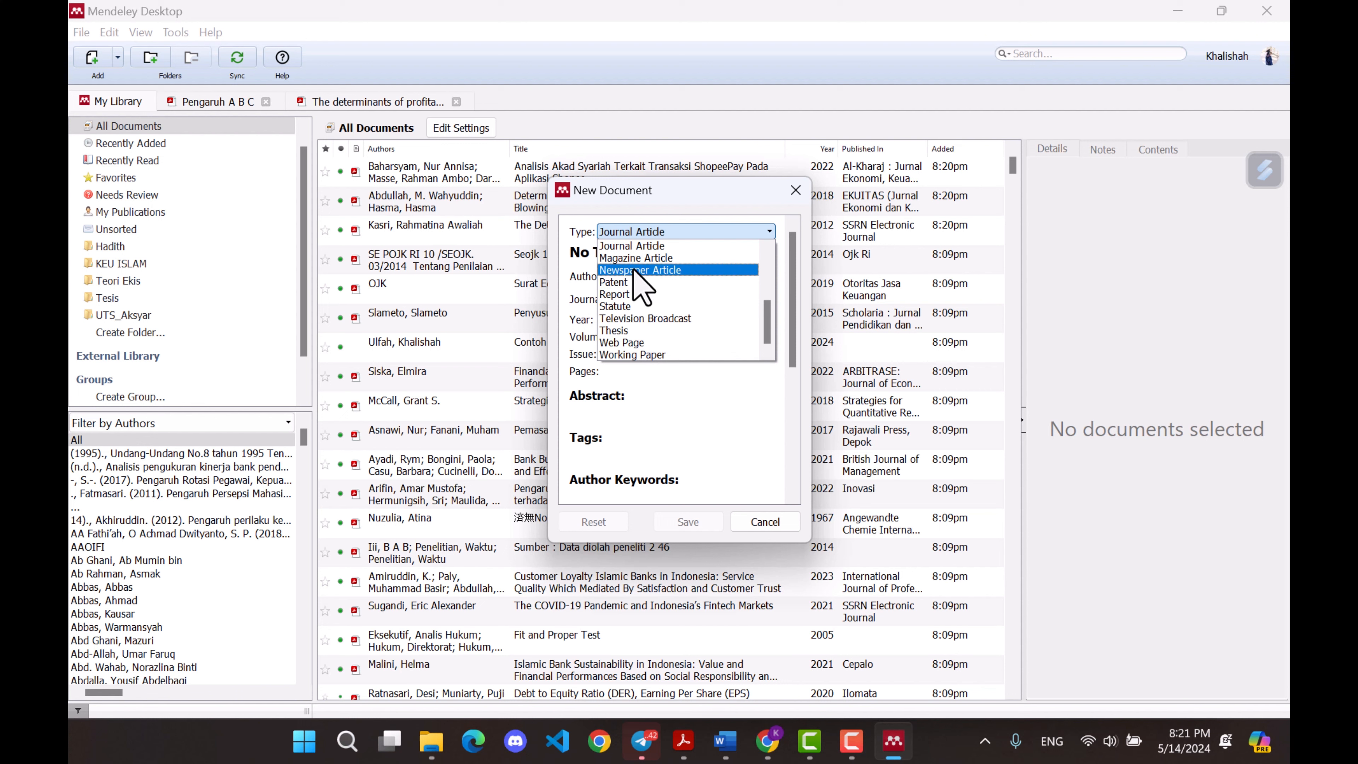
pyautogui.click(631, 320)
# - Replace the new entry's placeholder title with "Liputan 6 Petang"
pyautogui.click(633, 254)
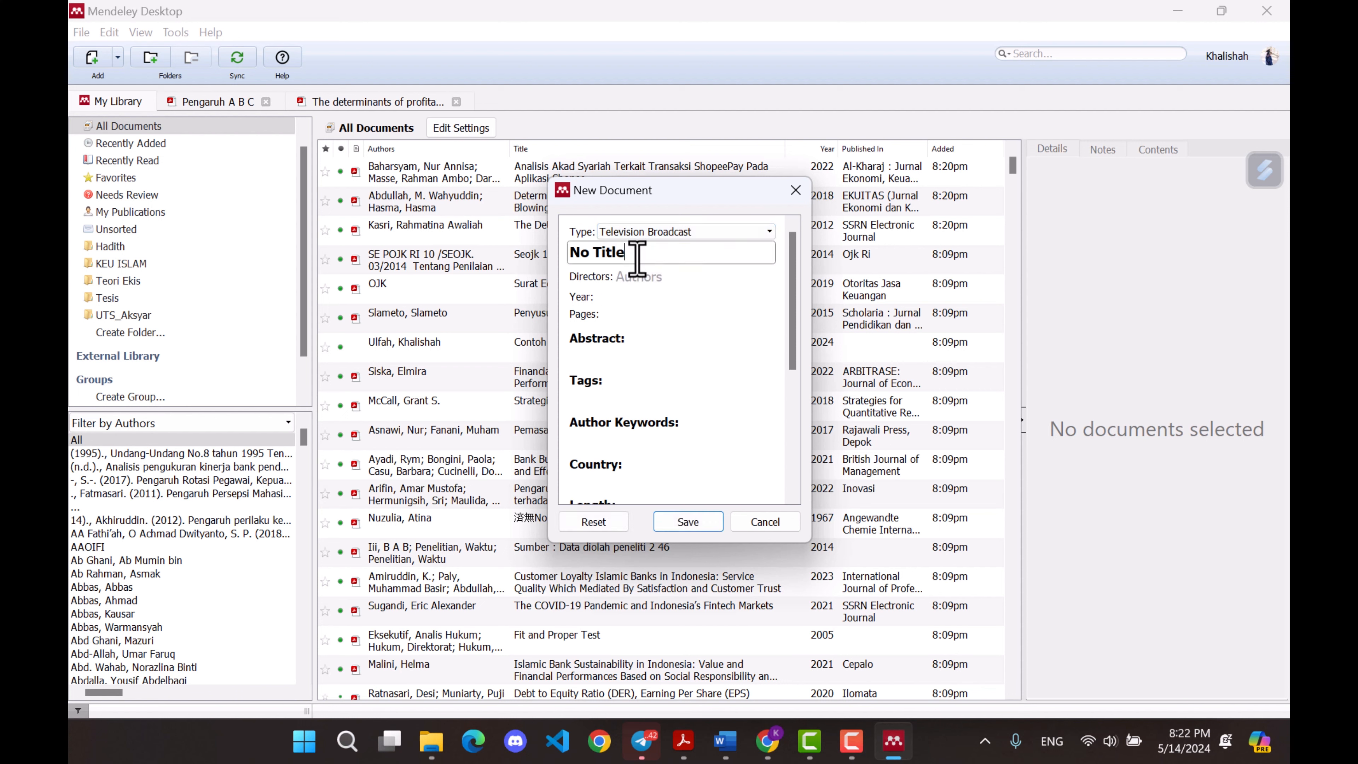
pyautogui.tripleClick(638, 261)
pyautogui.click(639, 262)
pyautogui.moveTo(627, 256); pyautogui.dragTo(564, 251)
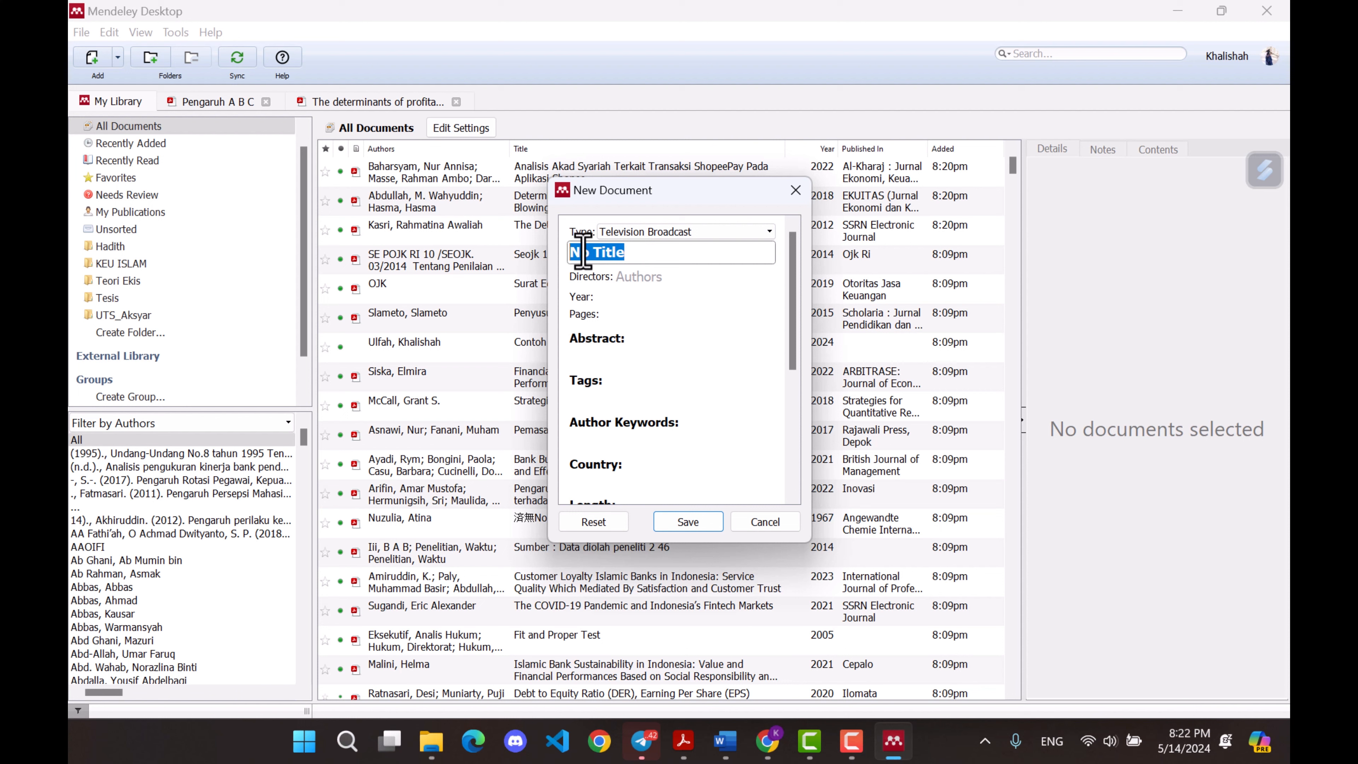
pyautogui.write('Liputan 6 Petang')
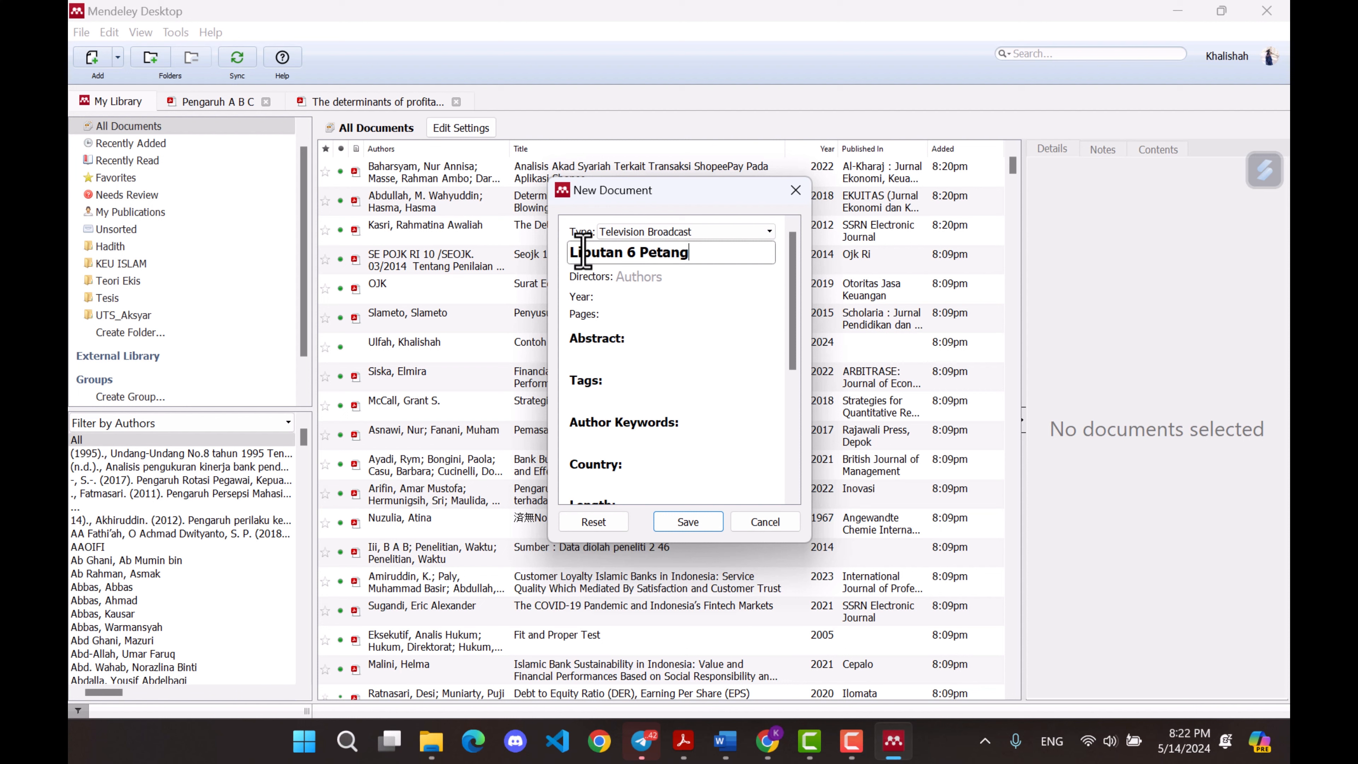
# - Examine the detail fields offered for the new Television Broadcast entry, from directors and year to country, URL and DOI
pyautogui.click(631, 281)
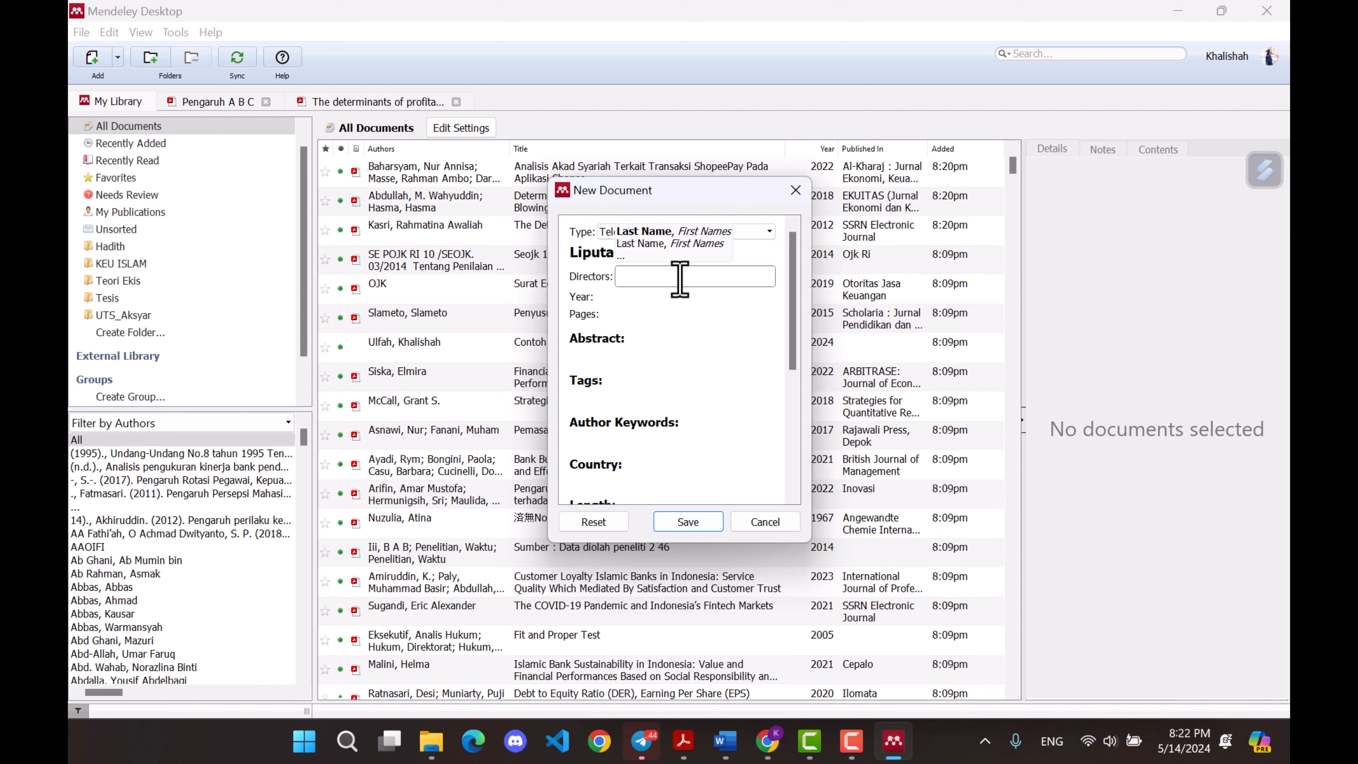
pyautogui.click(623, 296)
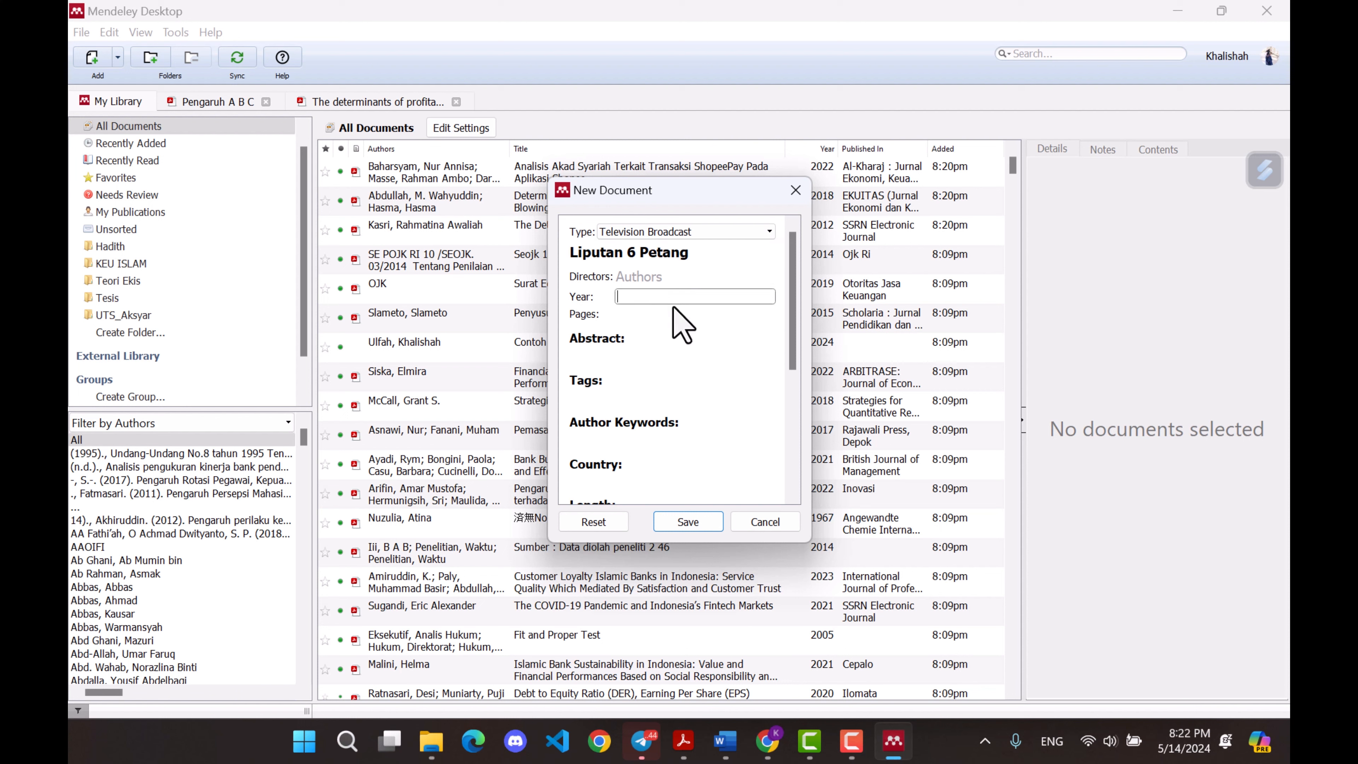
pyautogui.scroll(-2, 671, 342)
pyautogui.click(678, 369)
pyautogui.scroll(-2, 620, 439)
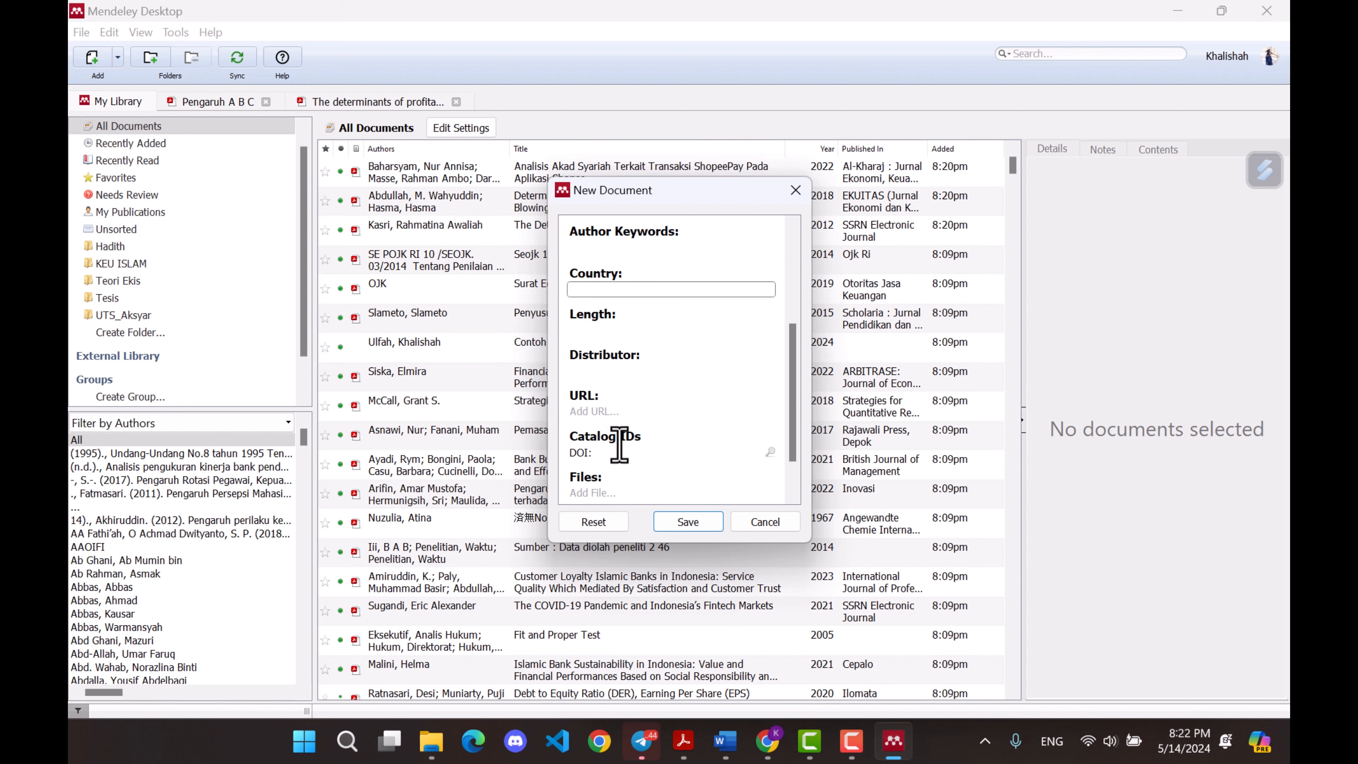
pyautogui.scroll(5, 621, 436)
# - Change the new entry's document type to Thesis and clear its title
pyautogui.click(644, 230)
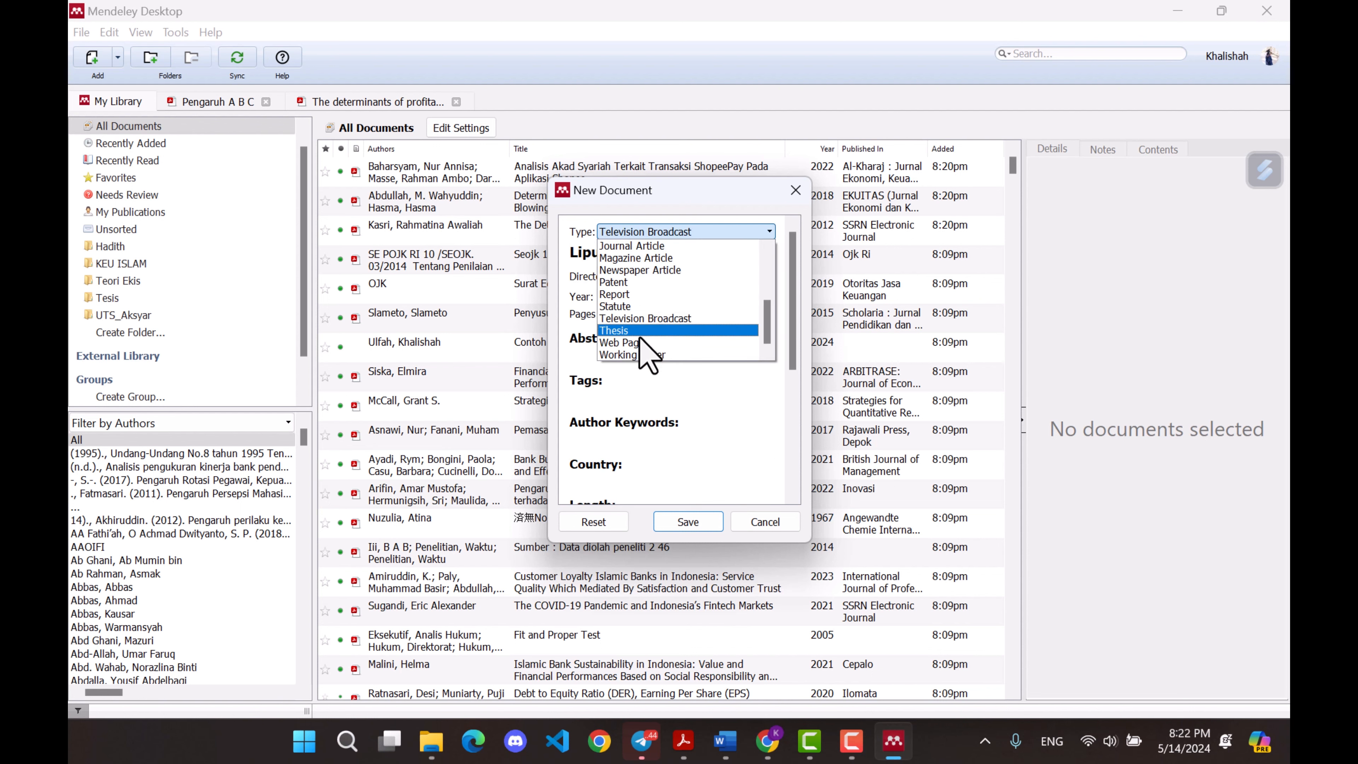
pyautogui.click(647, 344)
pyautogui.click(626, 254)
pyautogui.moveTo(690, 253); pyautogui.dragTo(573, 247)
pyautogui.press('BackSpace')
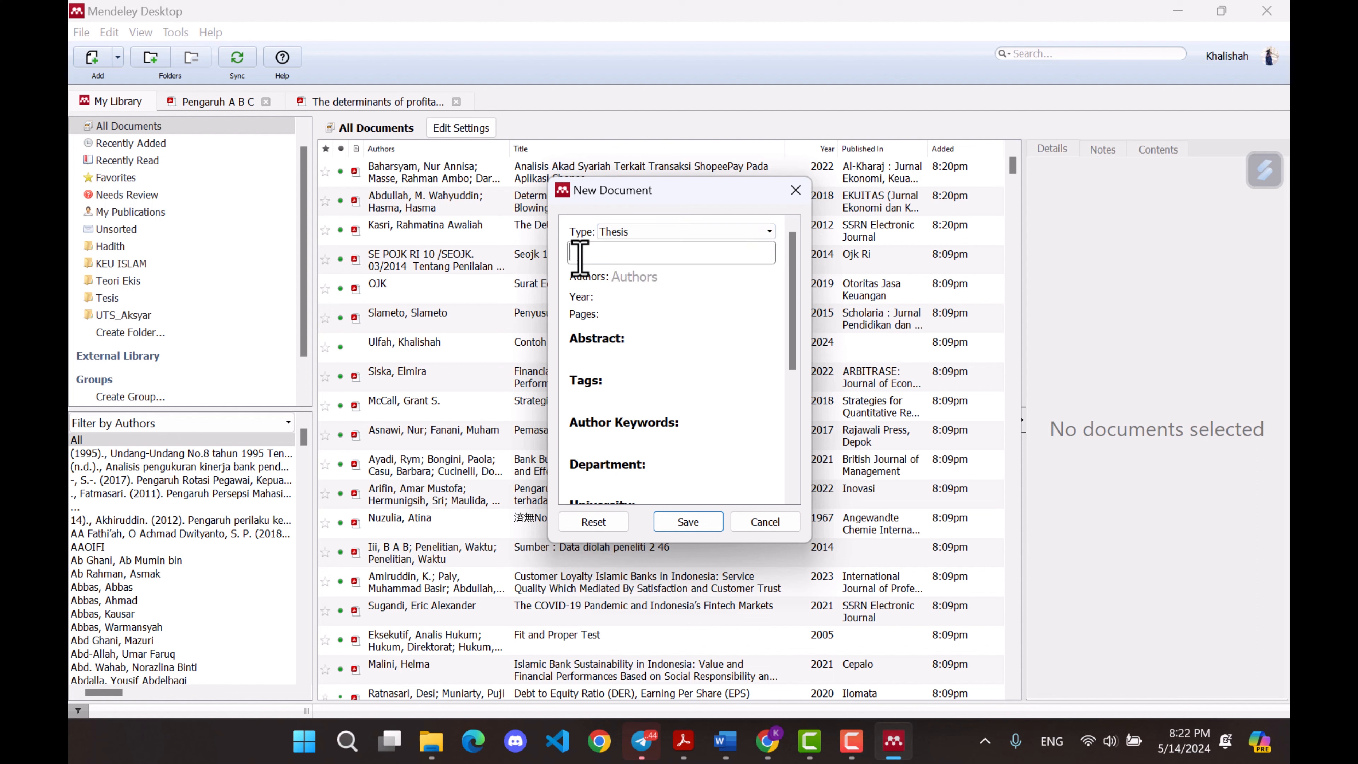
# - Switch the new entry's type to Journal Article, look through its fields including URL and DOI, and discard the entry
pyautogui.click(647, 232)
pyautogui.click(645, 257)
pyautogui.scroll(-5, 649, 429)
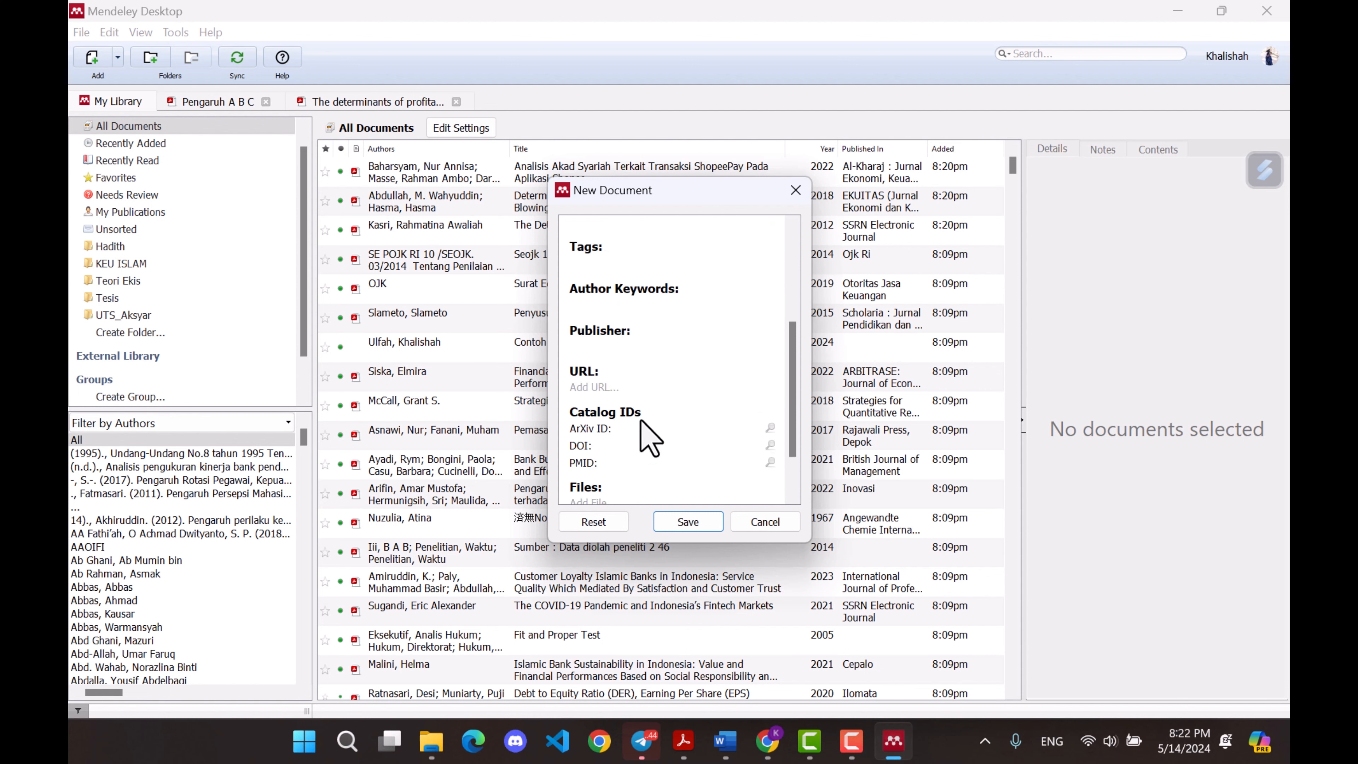
pyautogui.scroll(3, 609, 303)
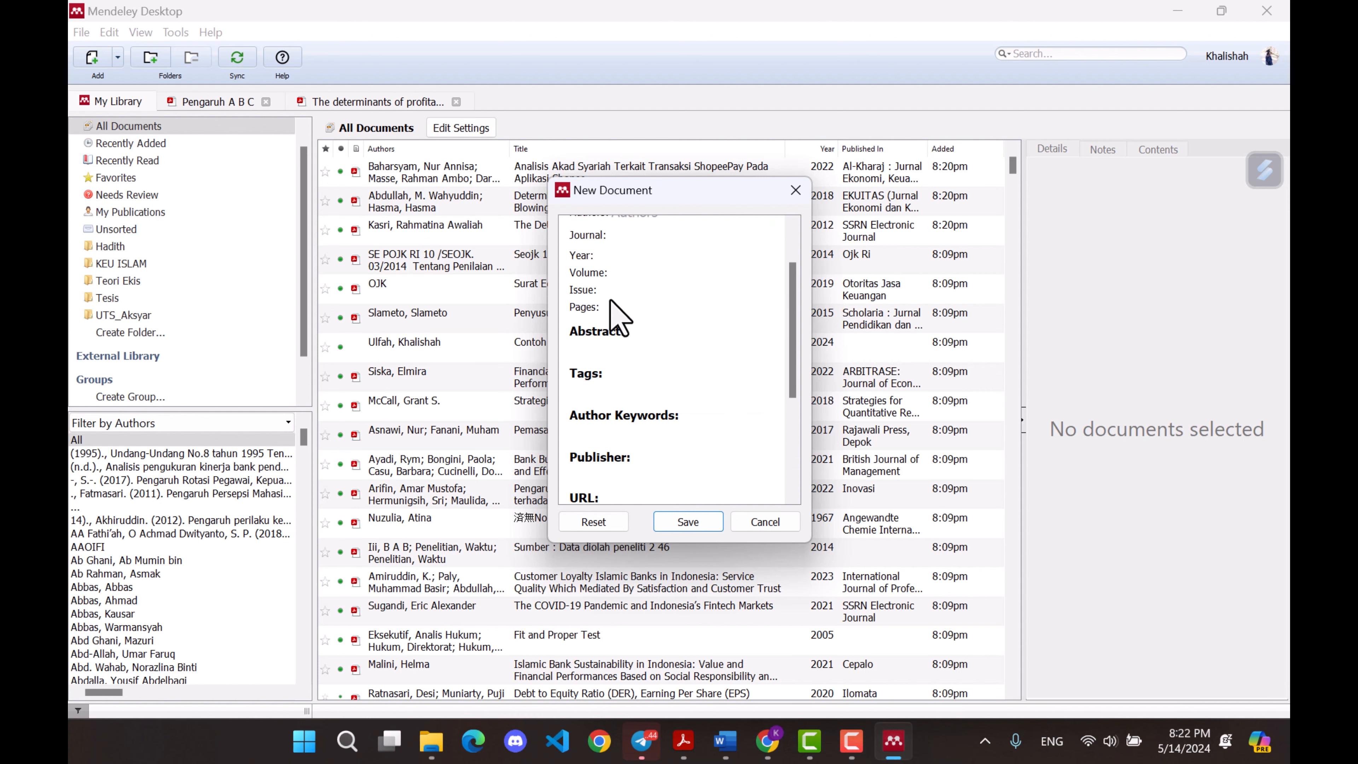
pyautogui.scroll(-3, 615, 312)
pyautogui.click(605, 327)
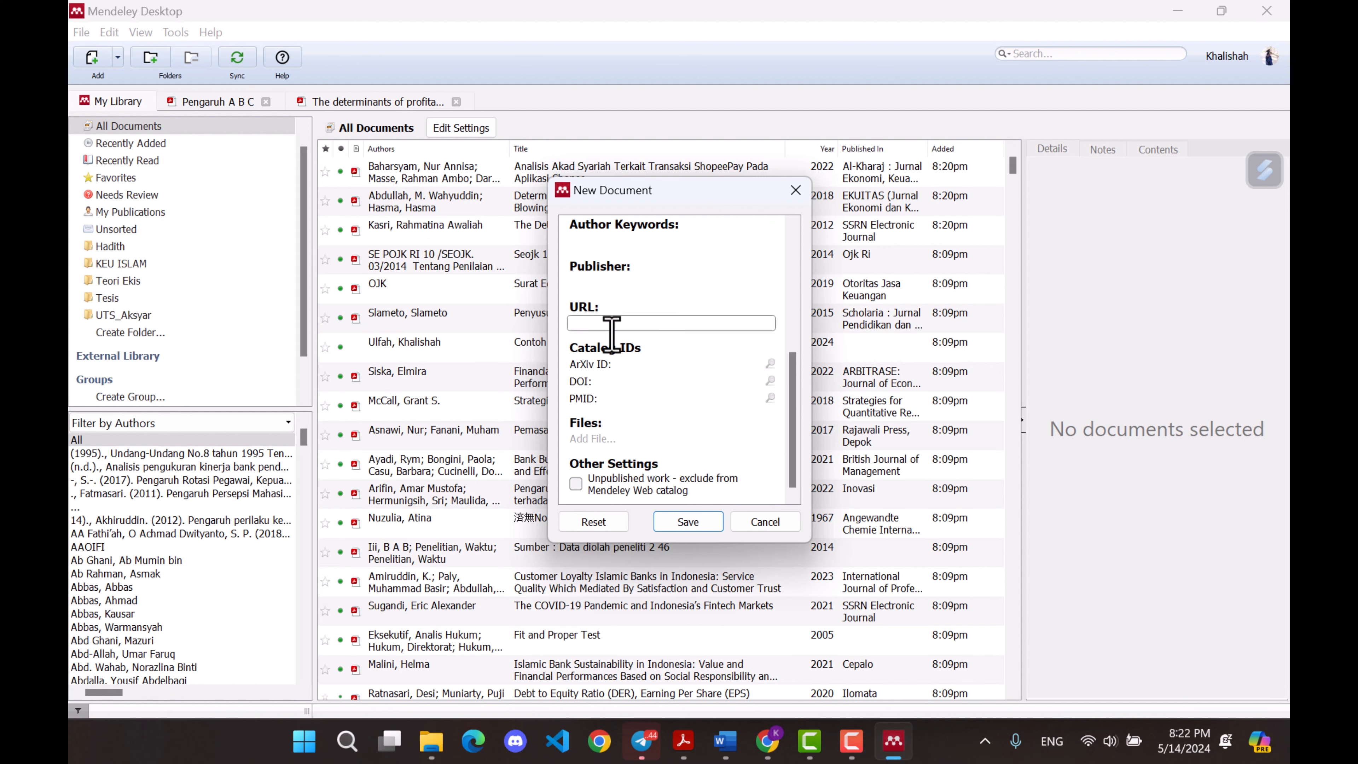
pyautogui.click(607, 381)
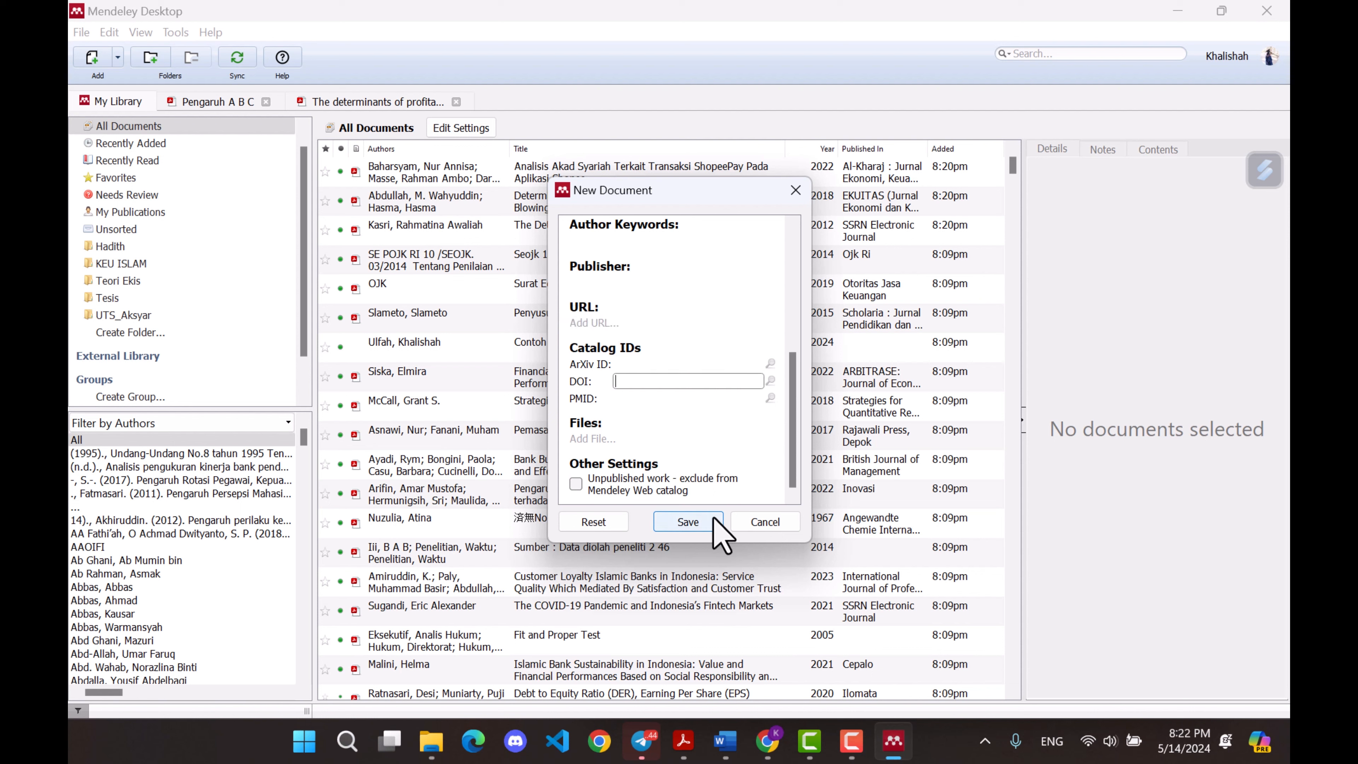
pyautogui.click(779, 529)
# - Select the "Contoh Tesis" entry, then switch to the thesis in Word and place the cursor after "berikut" in section C. Rumusan Masalah
pyautogui.click(494, 354)
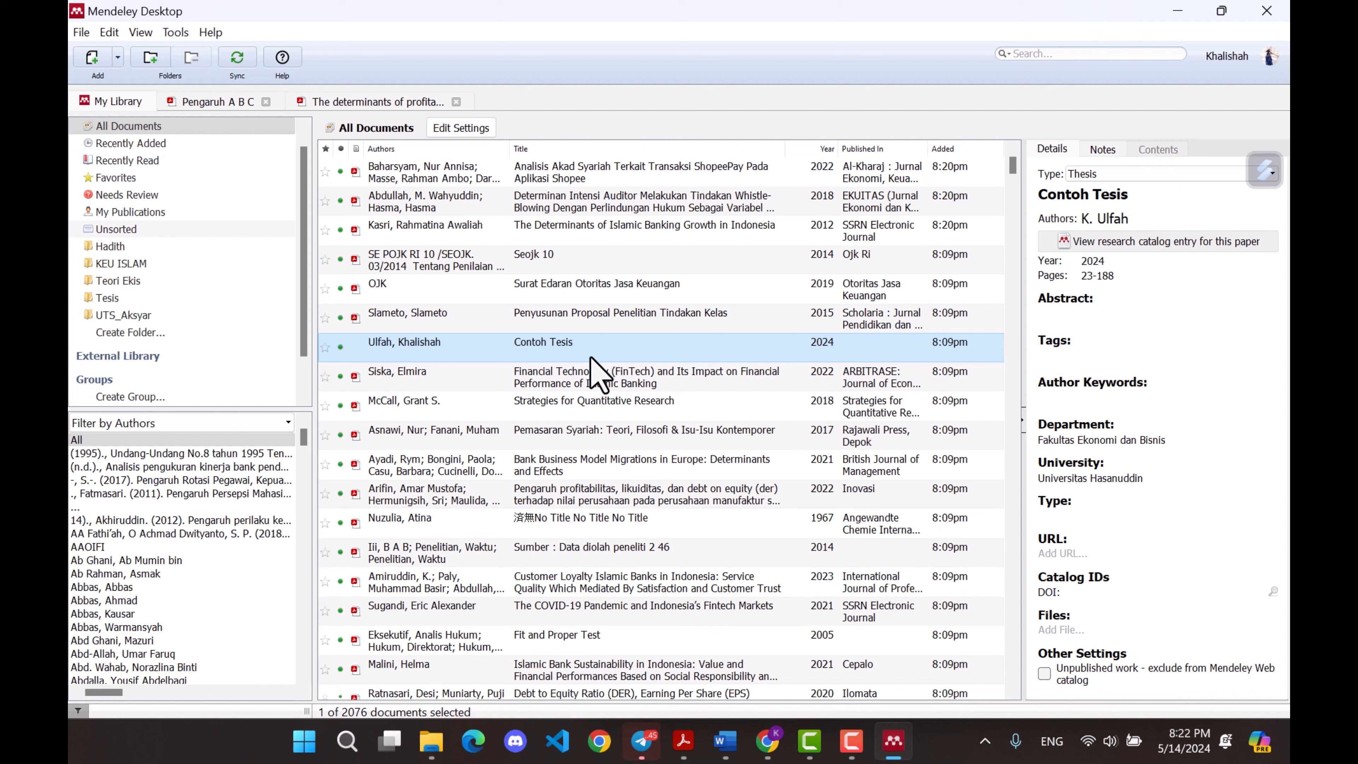
pyautogui.click(727, 745)
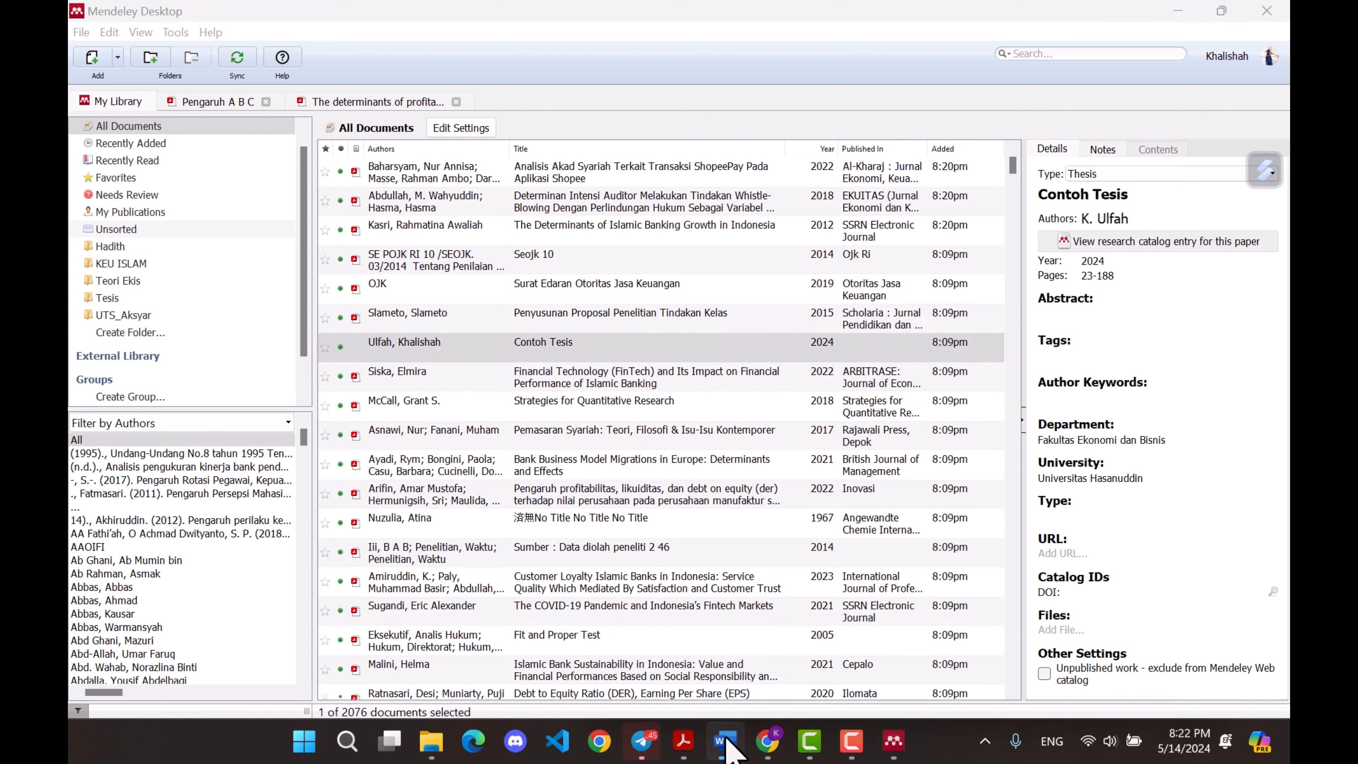
pyautogui.click(156, 343)
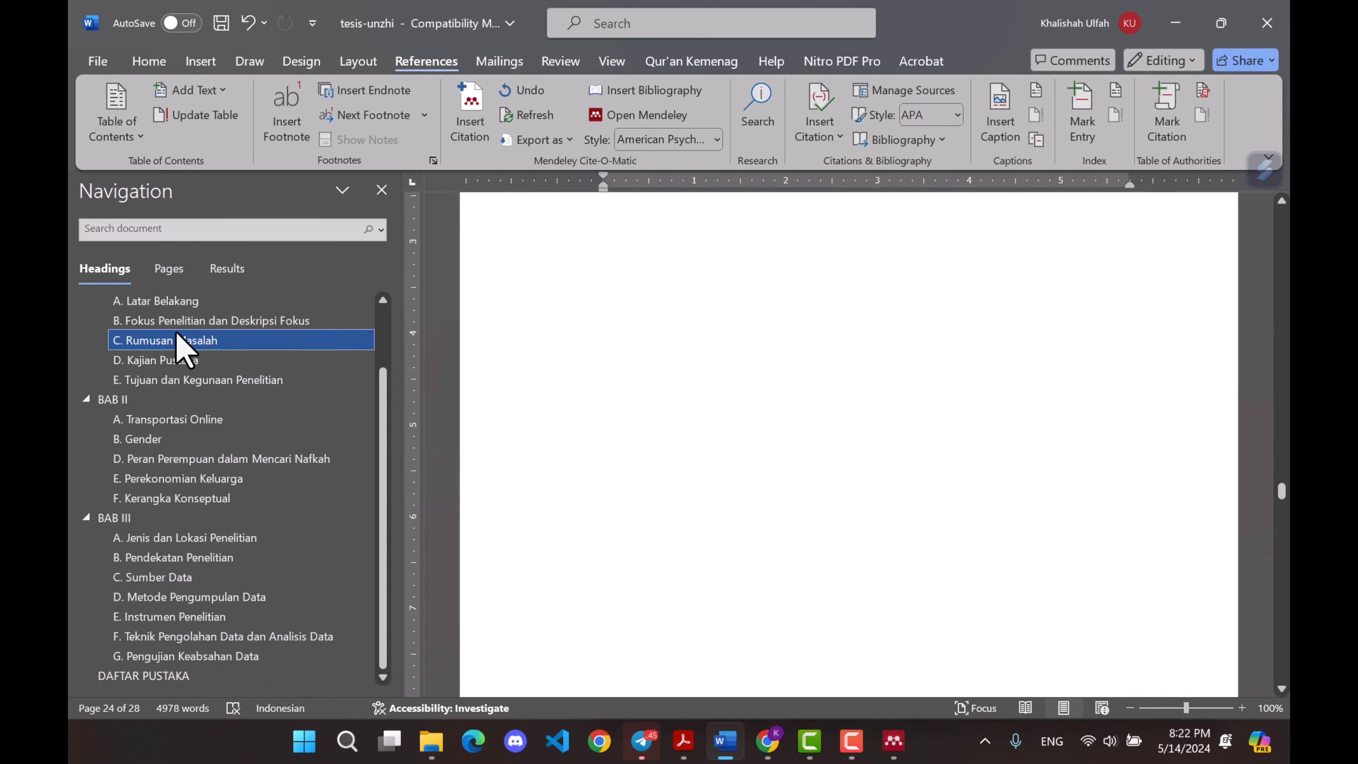
pyautogui.click(736, 303)
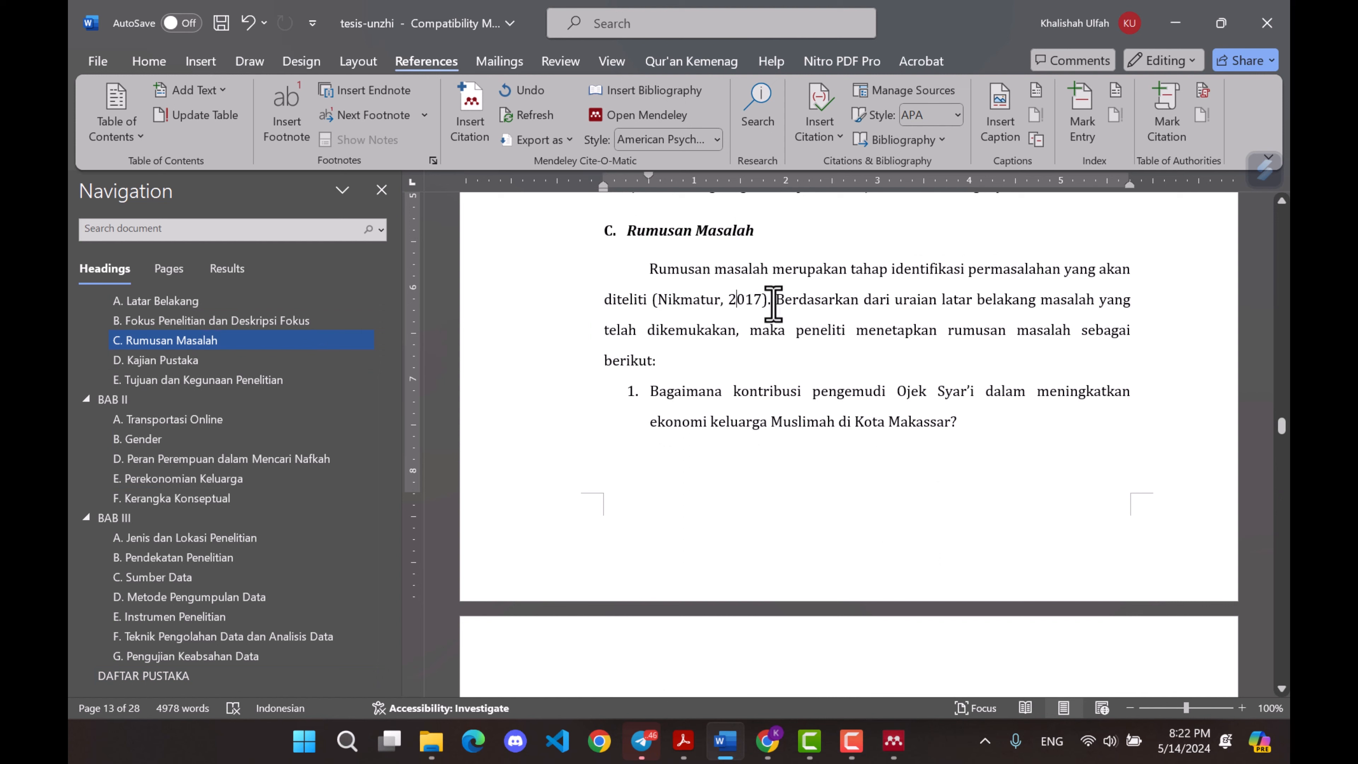
pyautogui.click(652, 361)
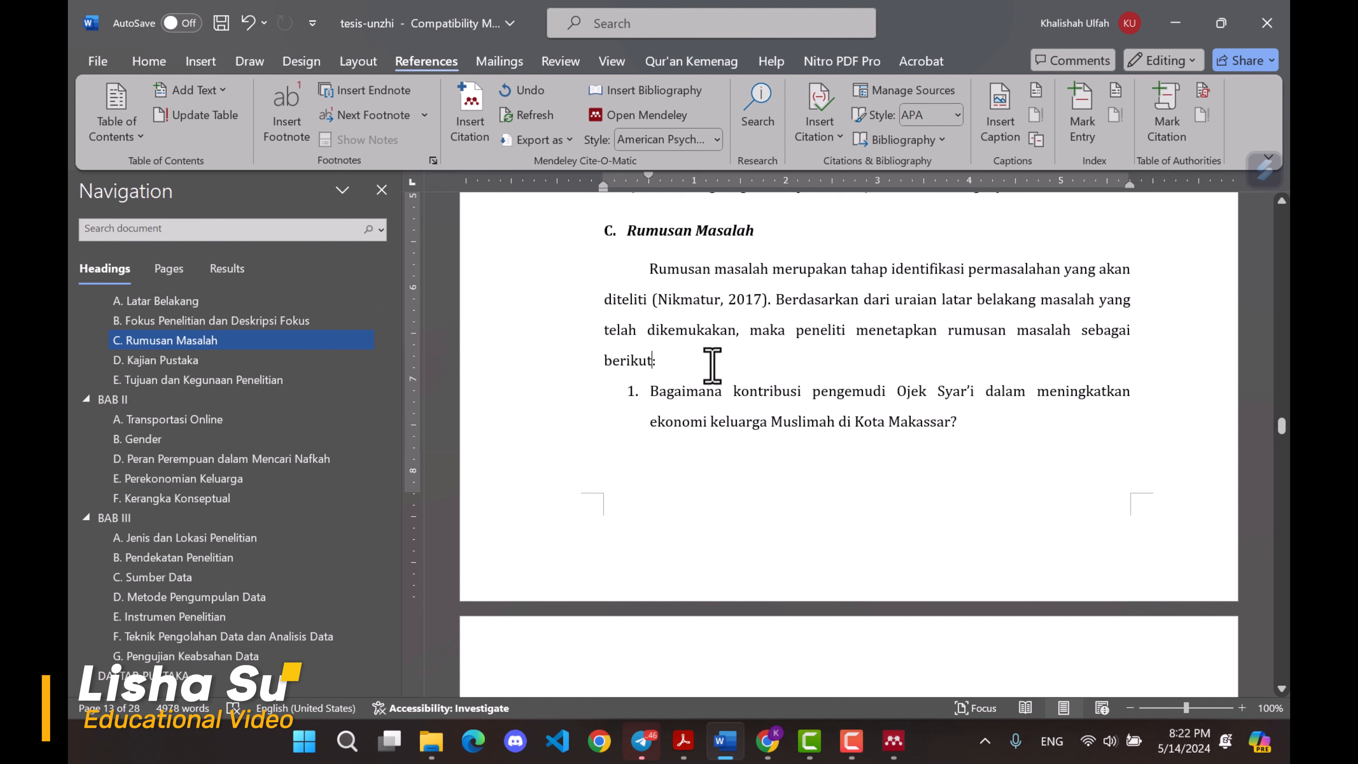
# - Insert one Mendeley citation after "berikut" that combines a 2019 reference with the 2024 thesis "Contoh Tesis"
pyautogui.click(469, 124)
pyautogui.write('Ruslan 2019;')
pyautogui.write('fa')
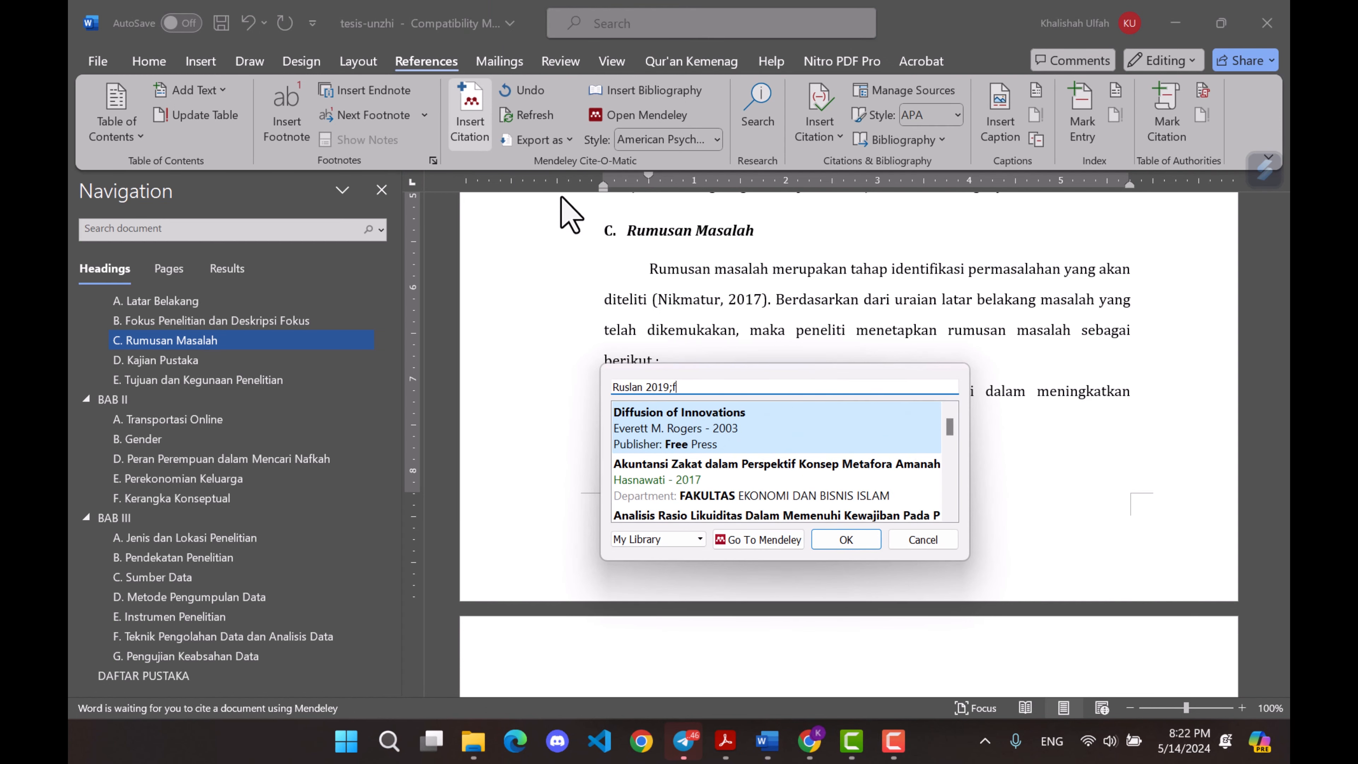
pyautogui.press('BackSpace')
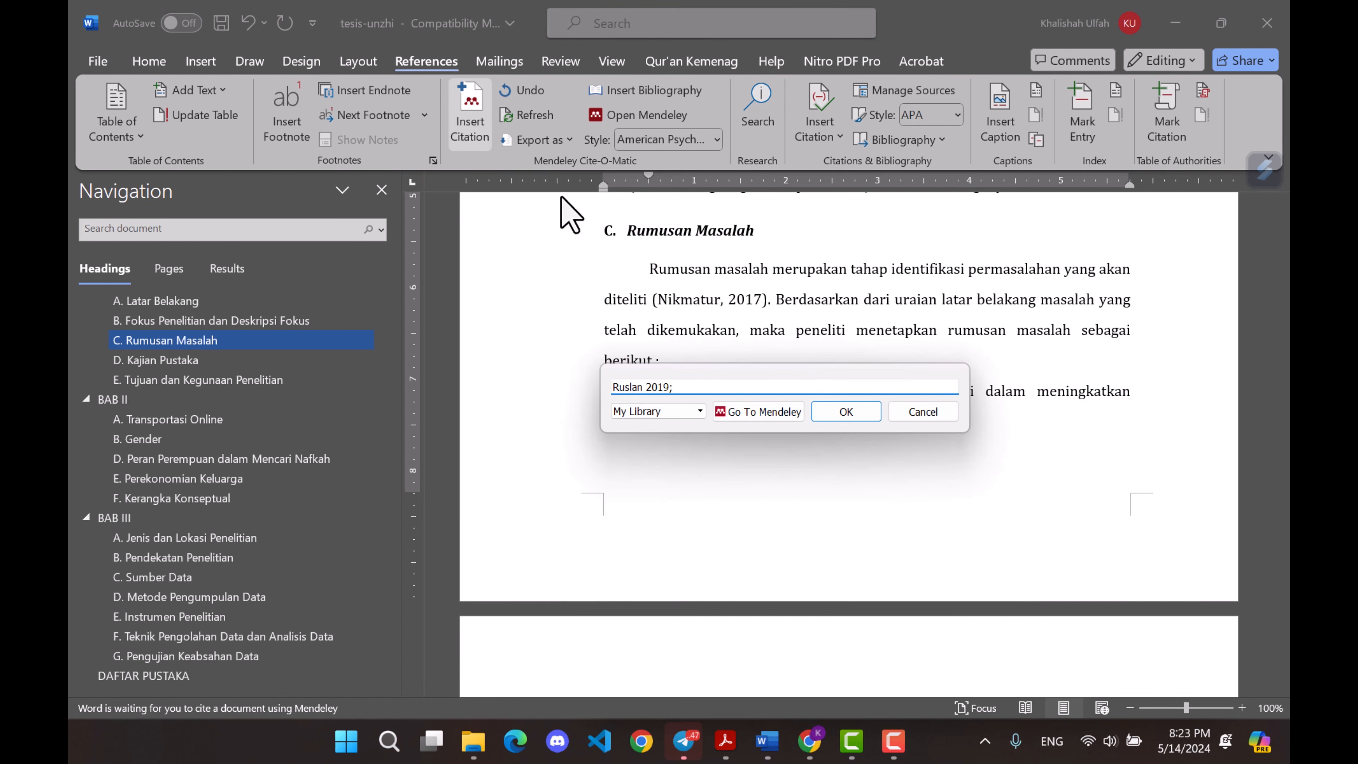
pyautogui.write('ulfah')
pyautogui.press('Down')
pyautogui.press('Down')
pyautogui.press('Down')
pyautogui.press('Up')
pyautogui.press('Return')
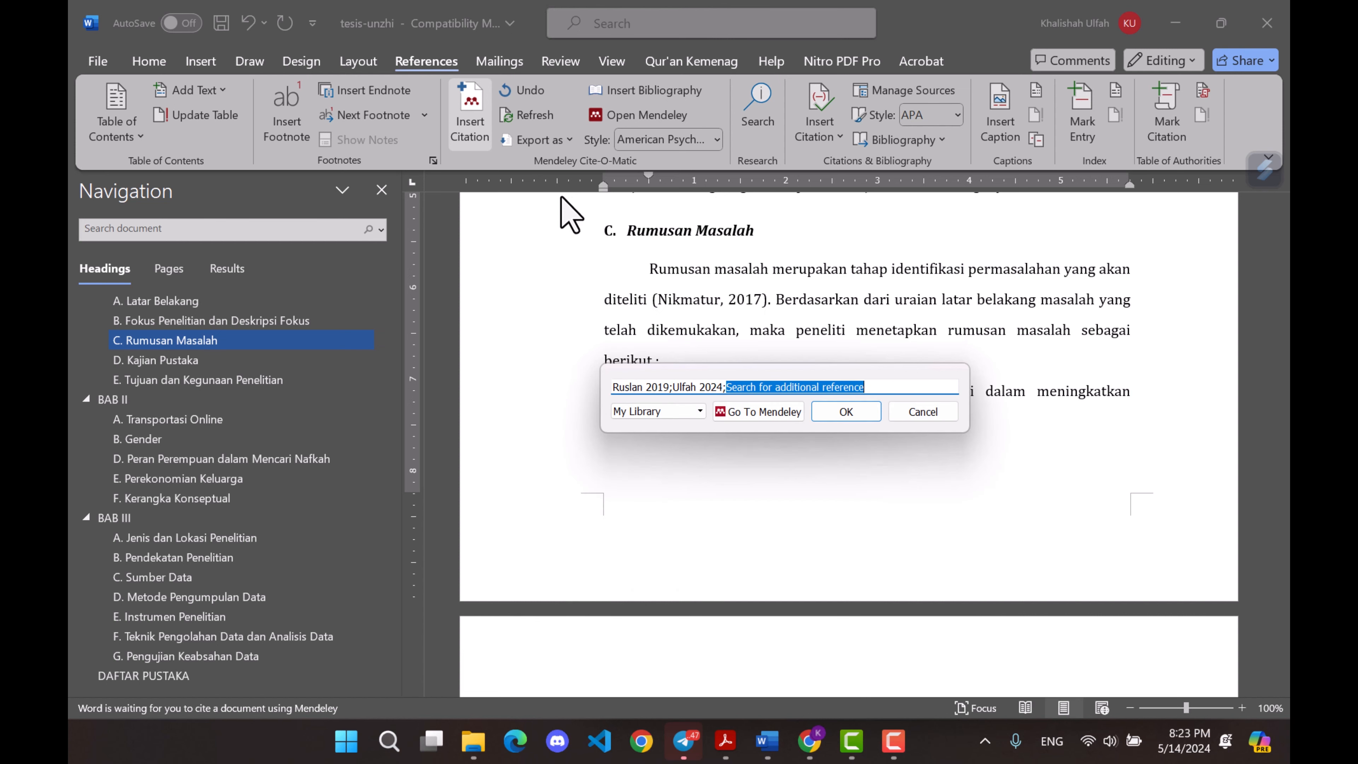
pyautogui.click(848, 413)
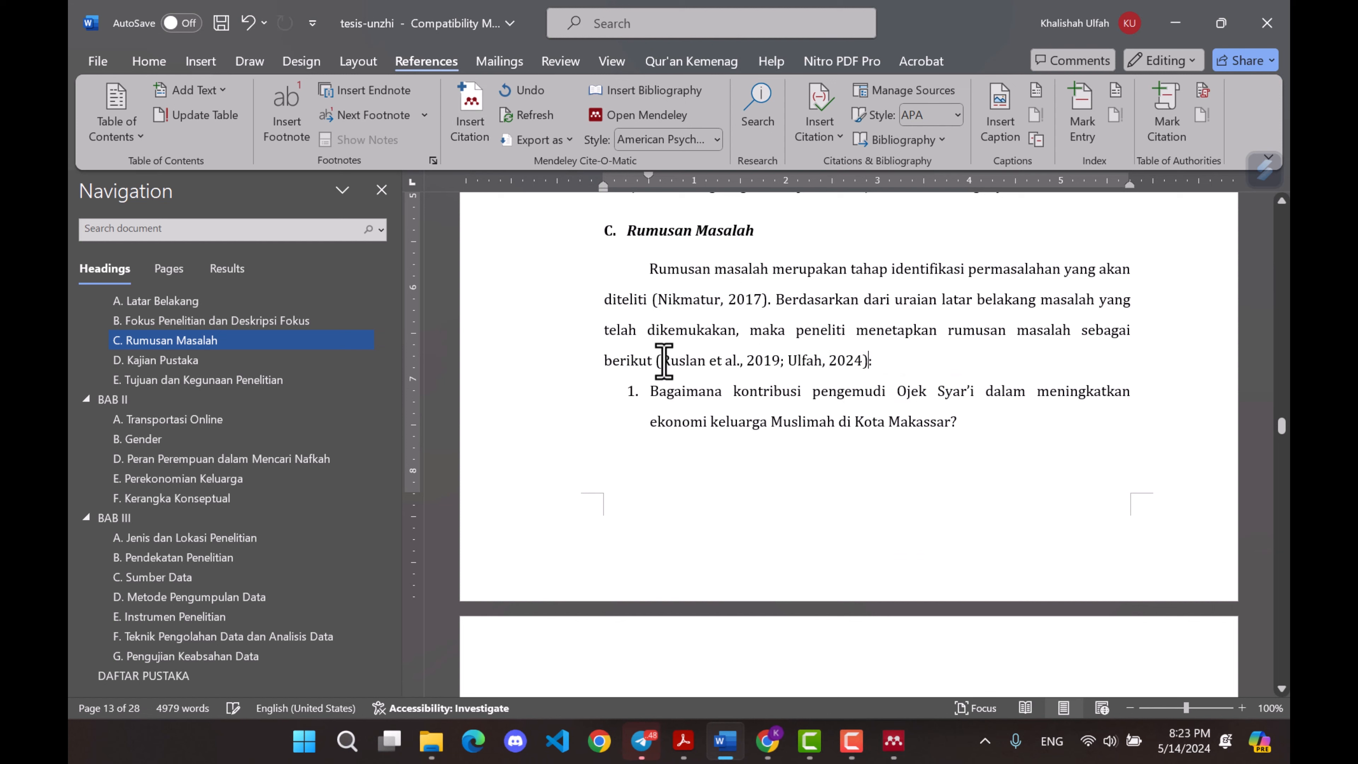
# - Edit the combined citation after "berikut" to remove the 2024 thesis and keep only the 2019 reference
pyautogui.click(664, 361)
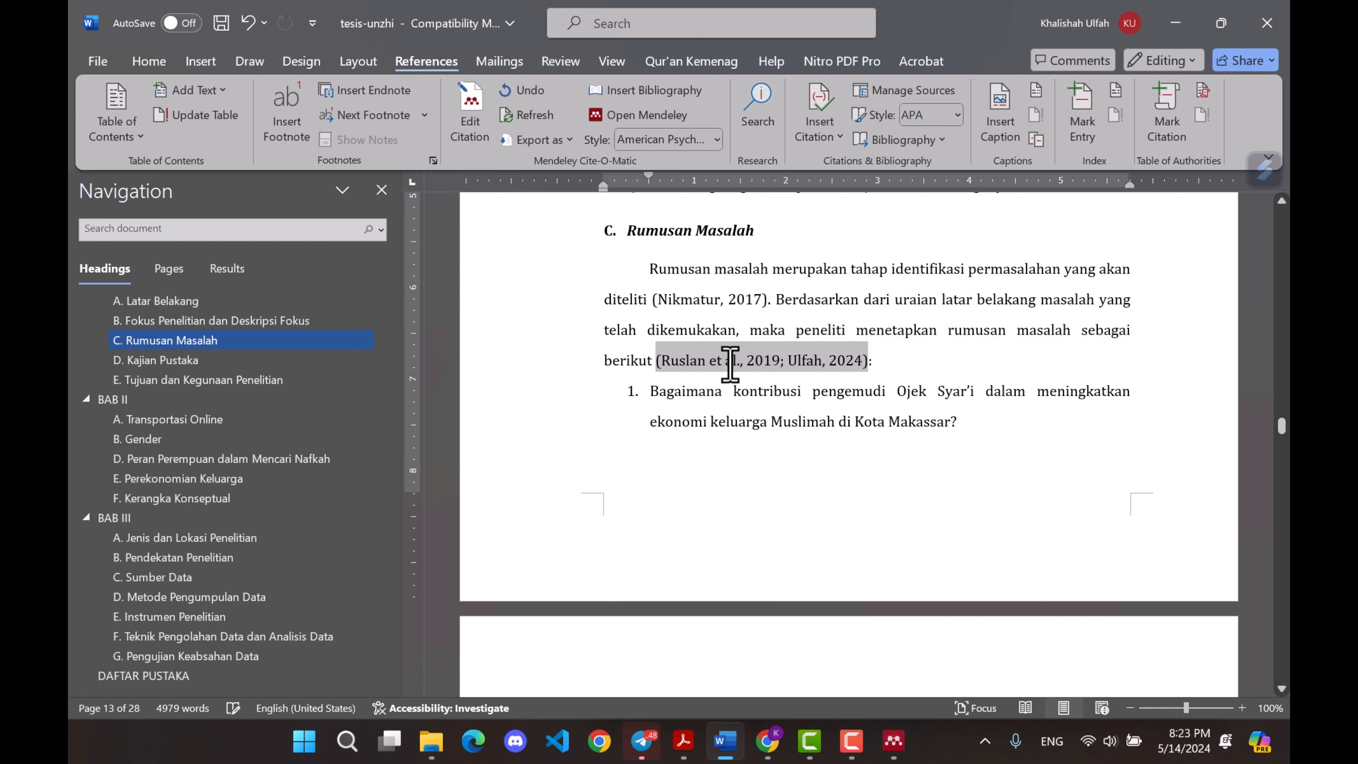
pyautogui.hotkey('alt', 'm')
pyautogui.press('BackSpace')
pyautogui.press('BackSpace')
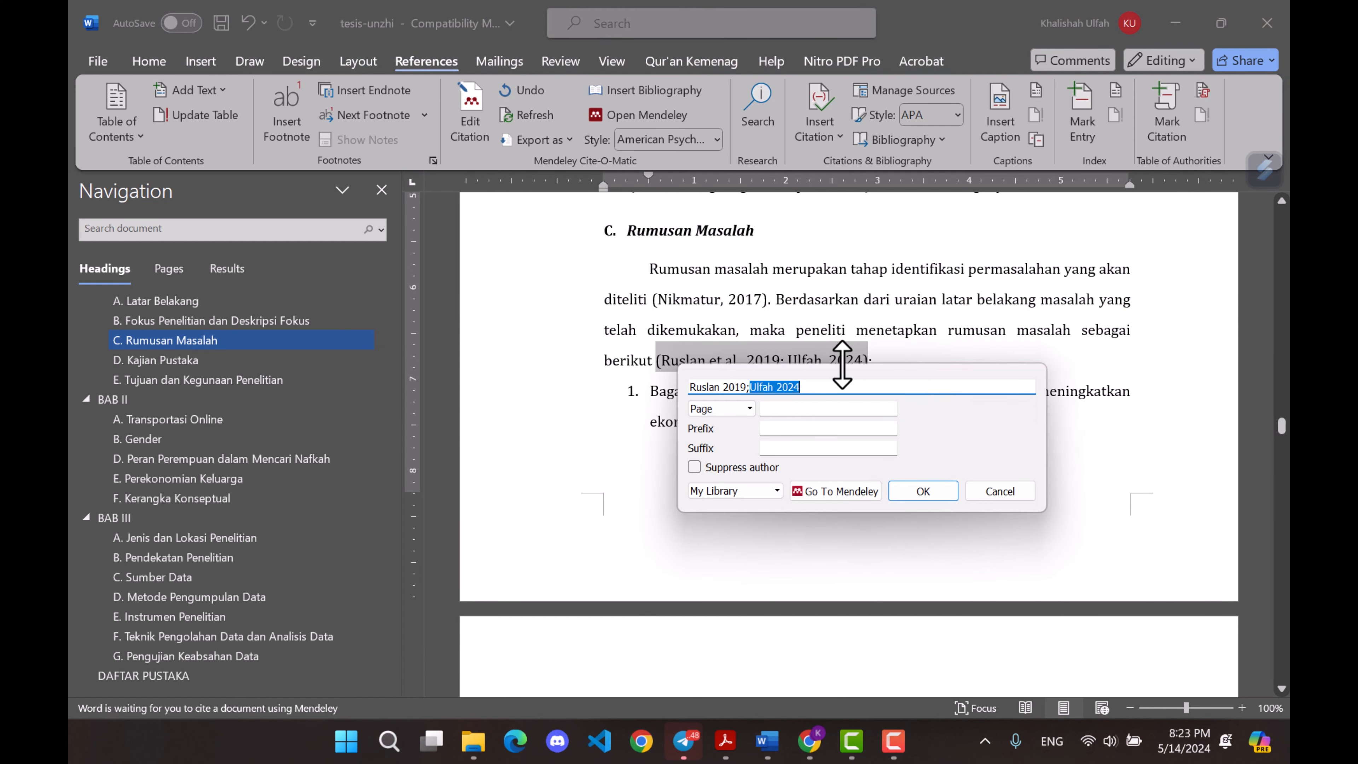
pyautogui.press('Return')
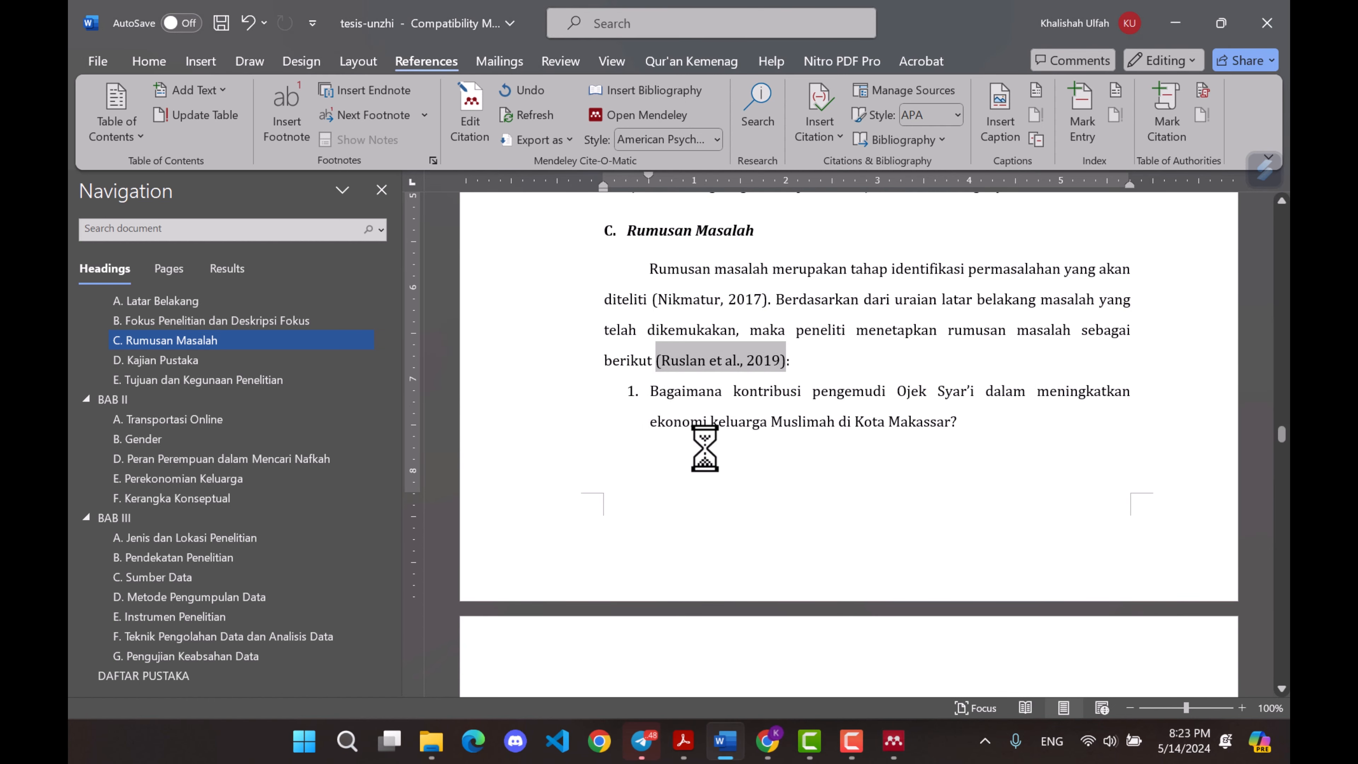
# - Go to section A. Latar Belakang, look over the available citation styles in Mendeley Desktop, and return to the thesis in Word
pyautogui.click(164, 303)
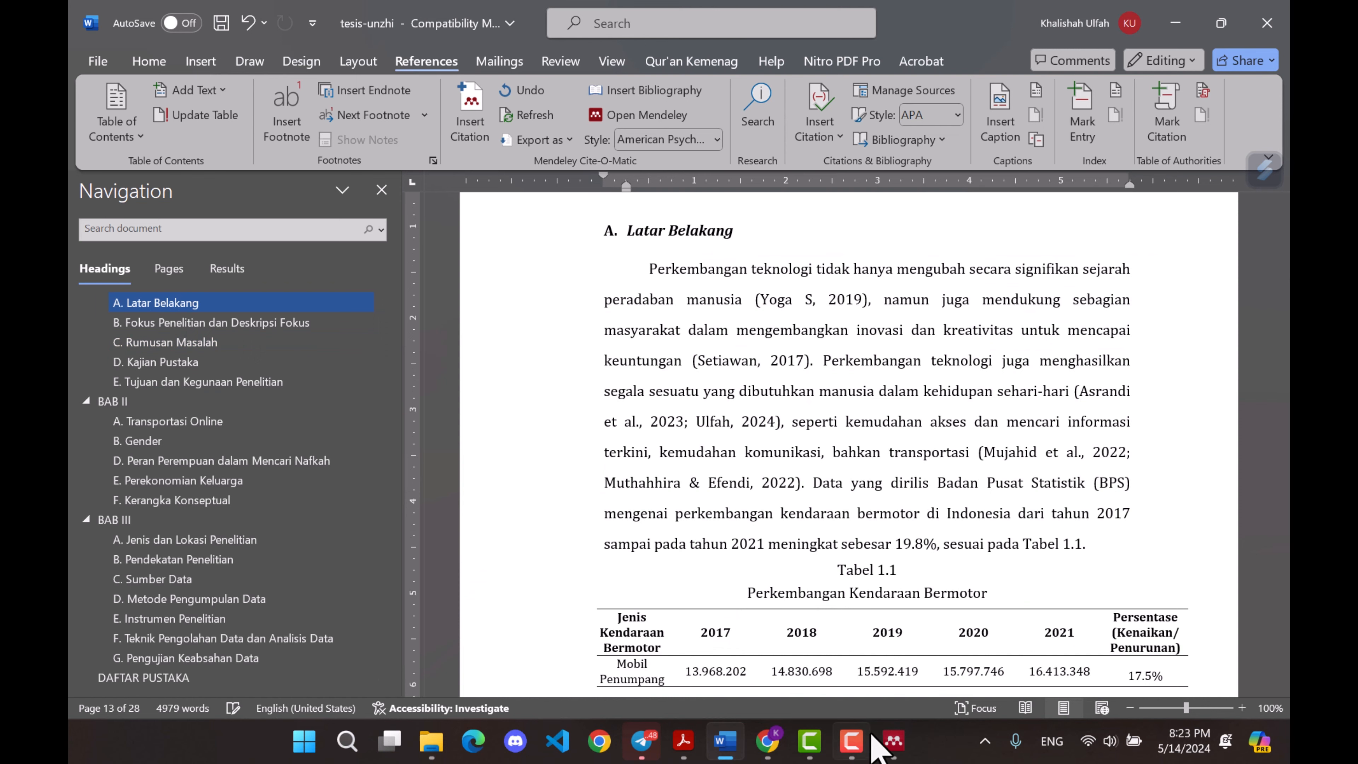
pyautogui.click(893, 742)
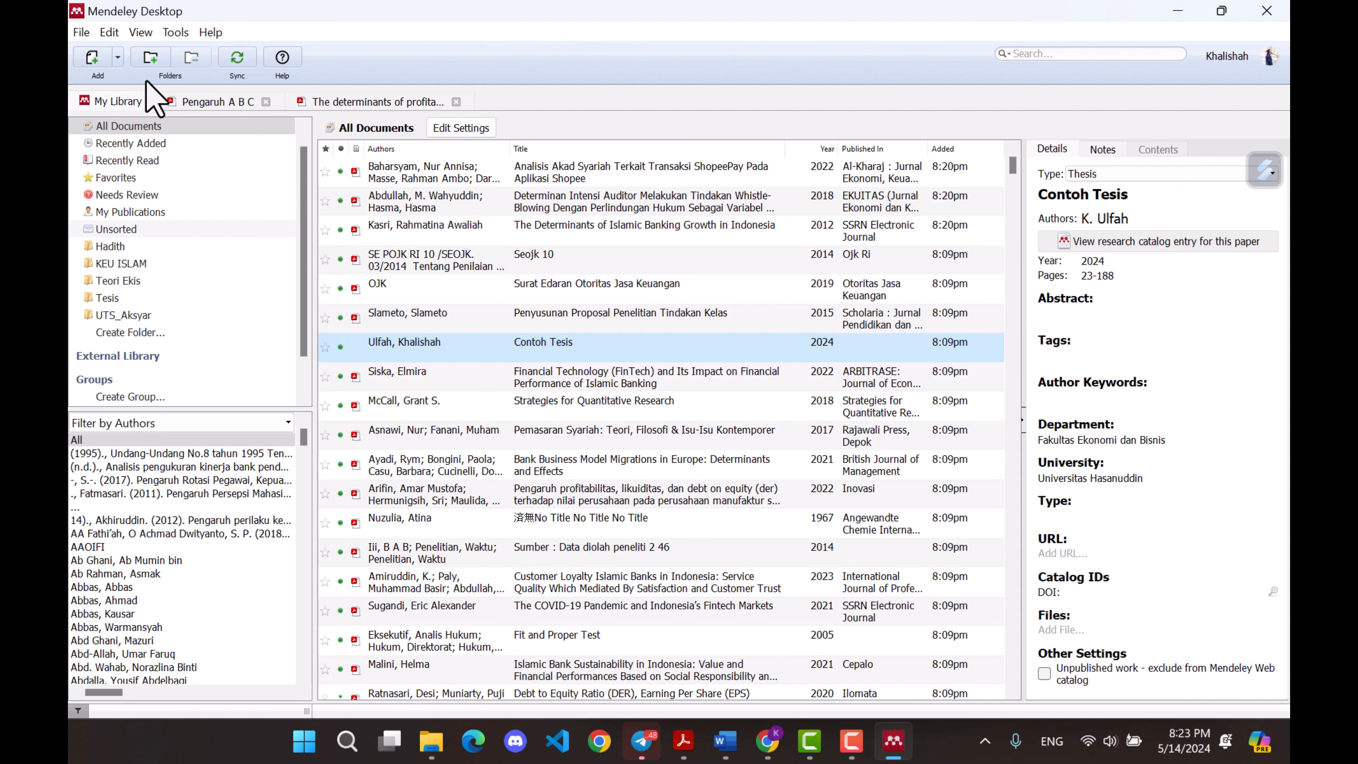
pyautogui.click(108, 34)
pyautogui.moveTo(140, 33)
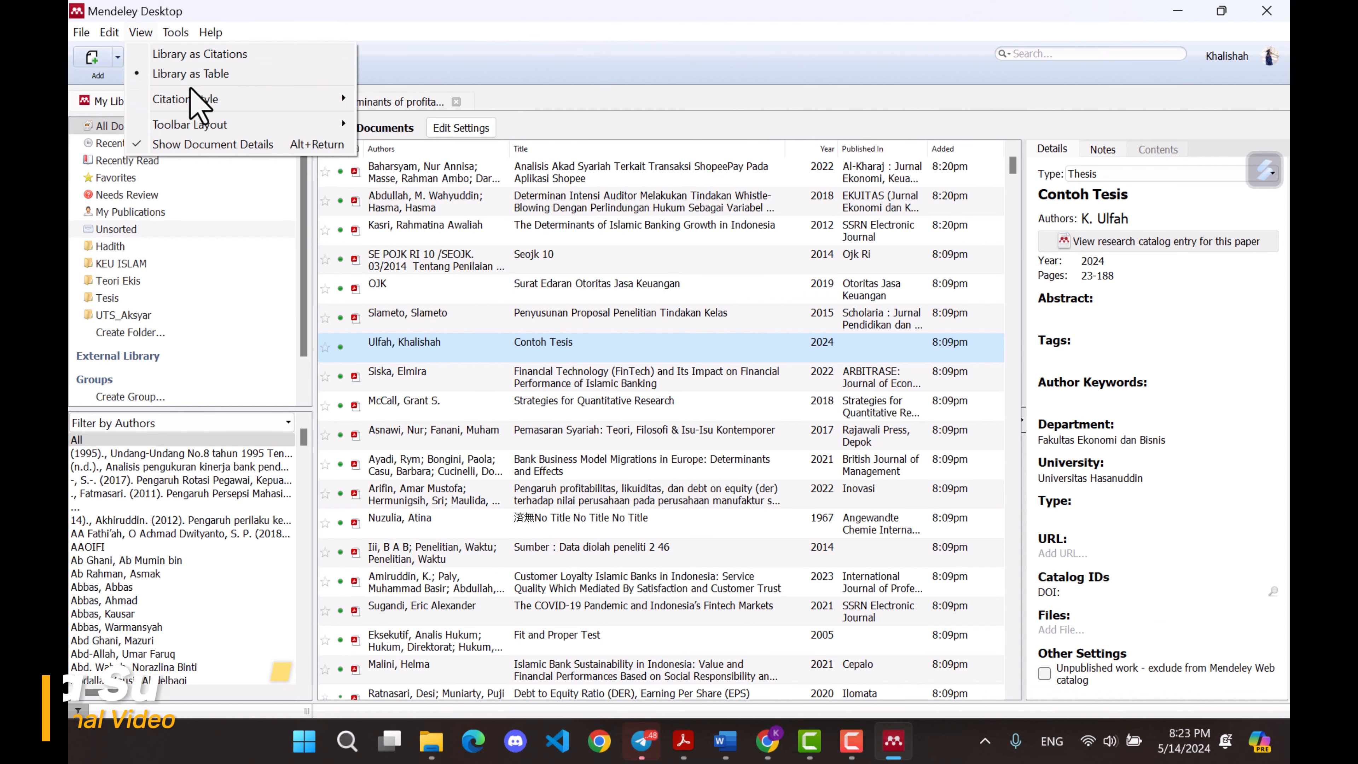
pyautogui.moveTo(346, 101)
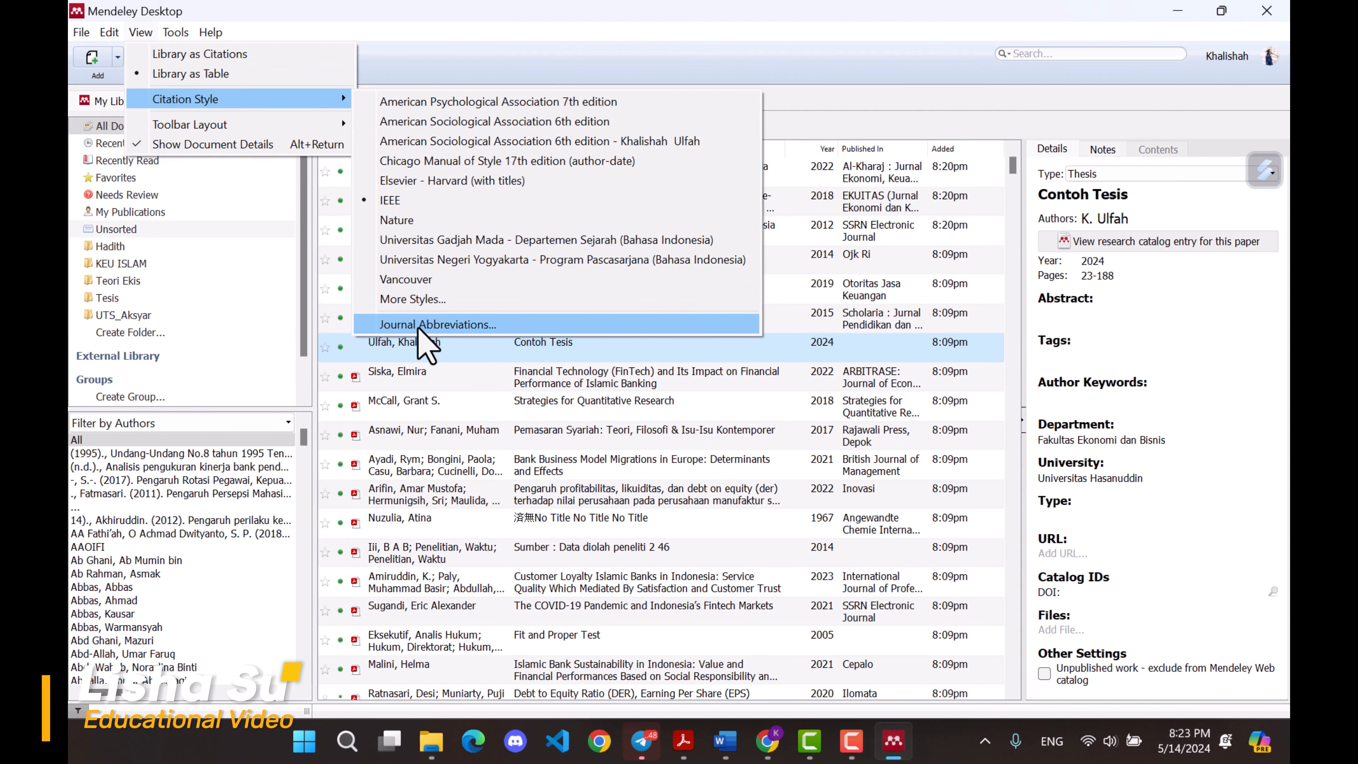
pyautogui.moveTo(210, 32)
pyautogui.click(1179, 10)
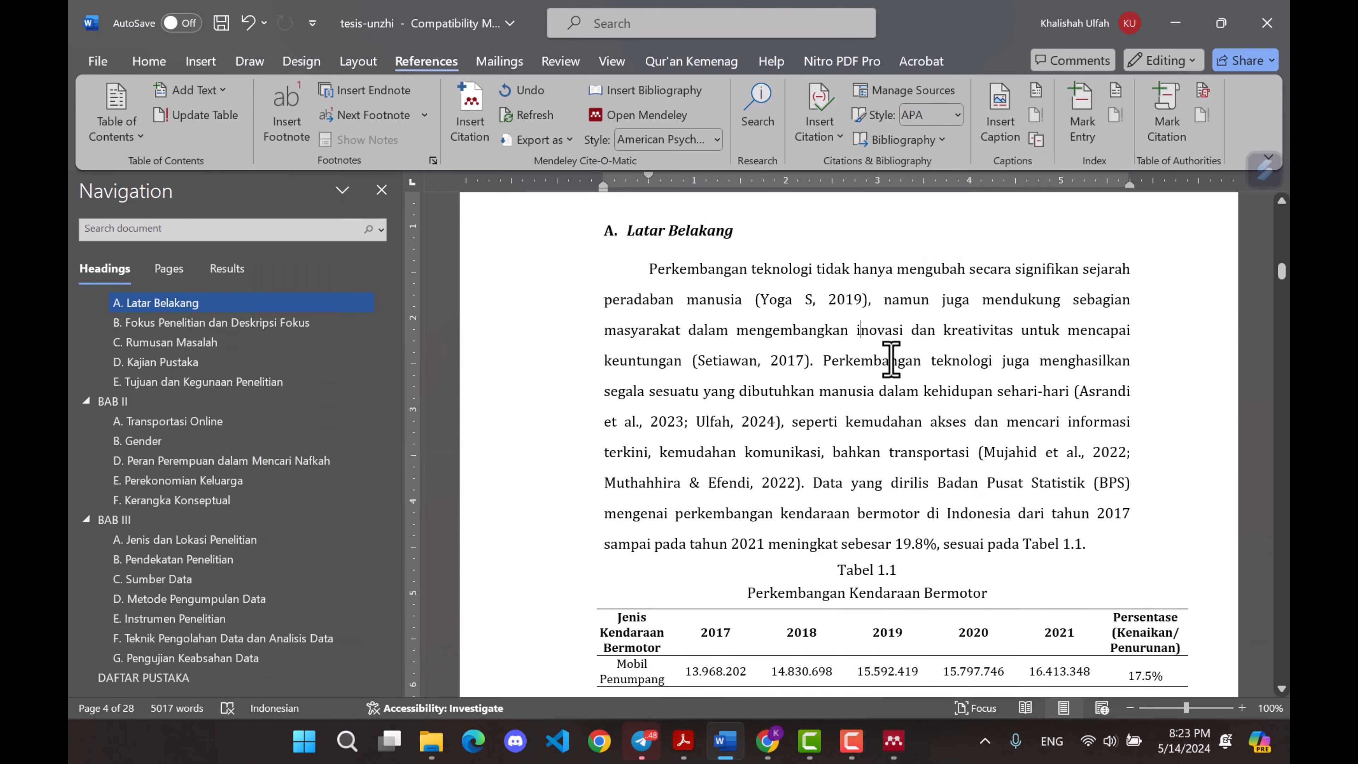